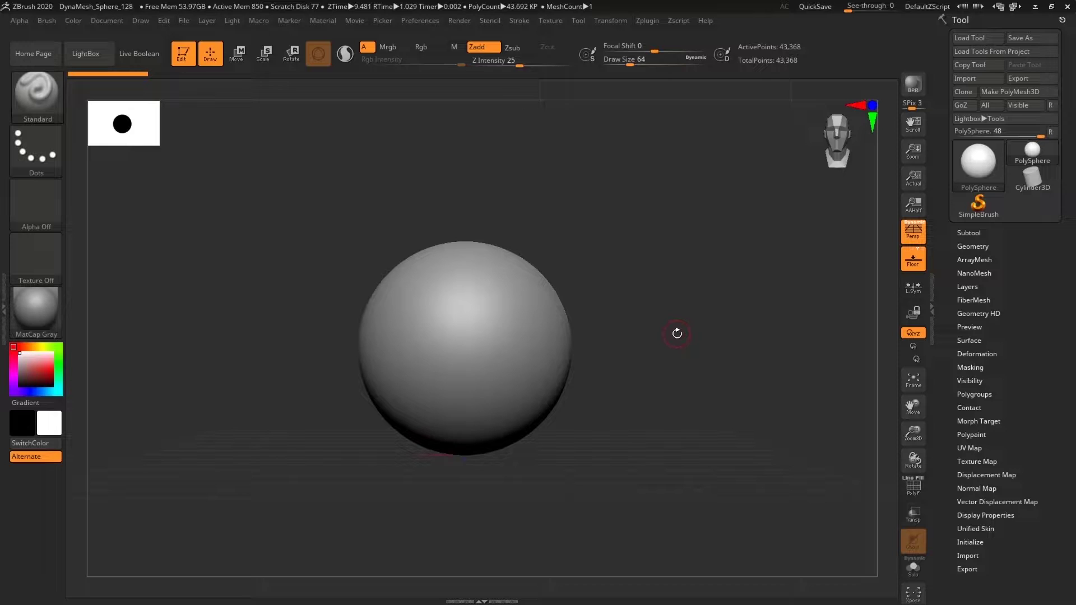
Using the Move brush at draw size 445, stretch the sphere's lower half downward and widen it into a rounded jaw.
key("b")
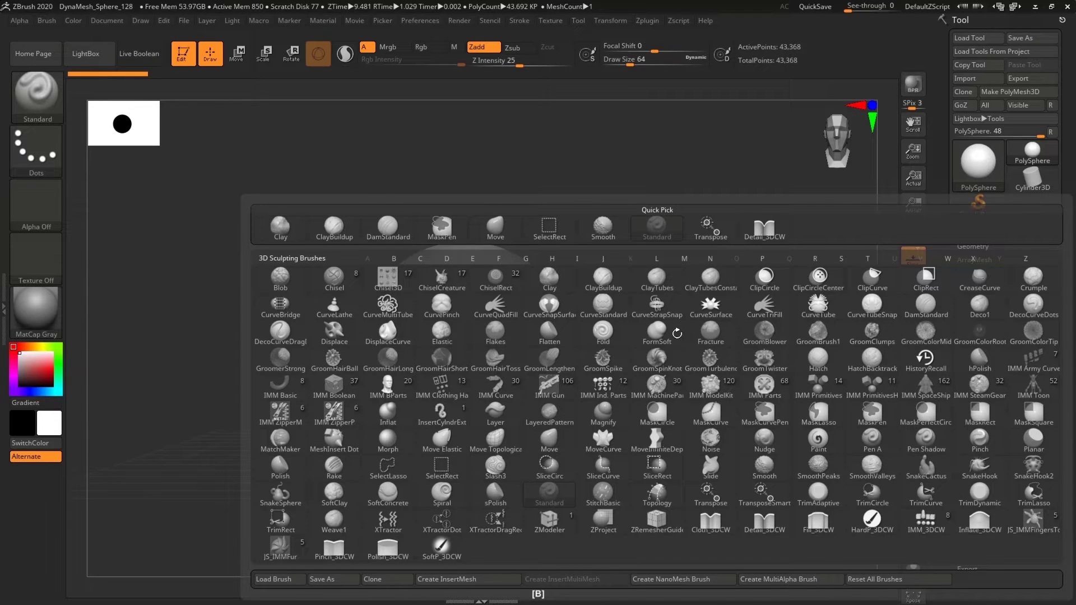
left_click(498, 222)
left_click_drag(641, 65, 671, 65)
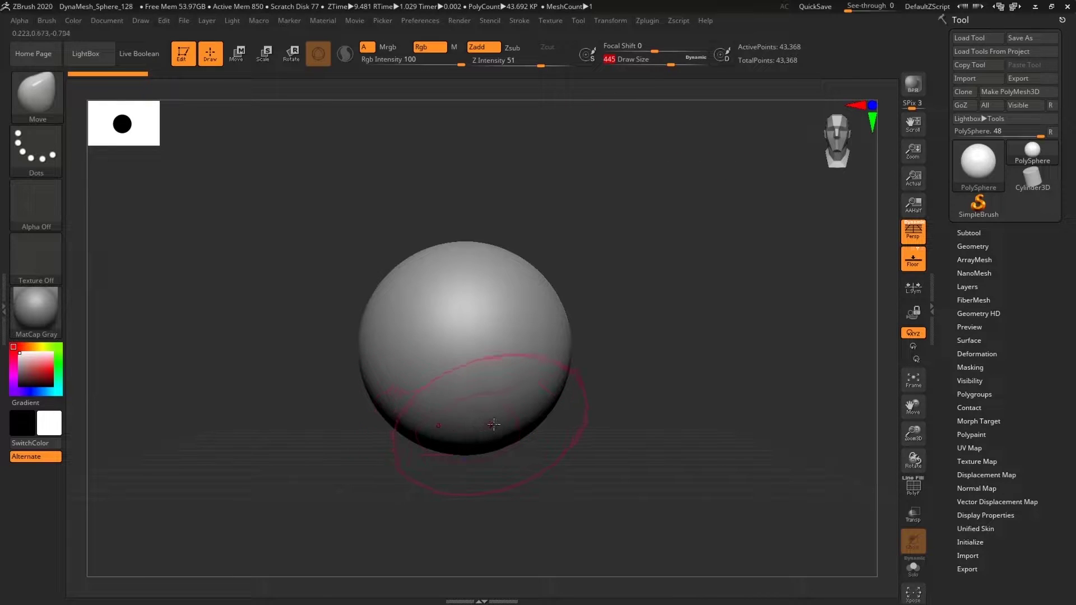
mouse_move(511, 427)
left_mouse_down()
mouse_move(523, 521)
mouse_move(483, 495)
mouse_move(474, 507)
left_mouse_up()
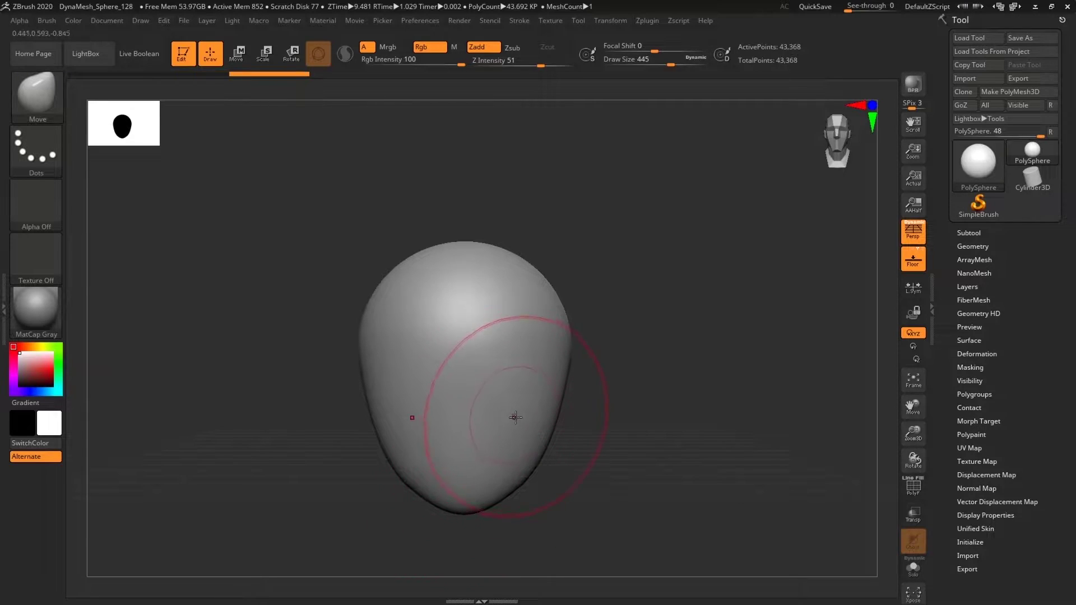
mouse_move(541, 467)
left_mouse_down()
mouse_move(547, 440)
mouse_move(555, 455)
left_mouse_up()
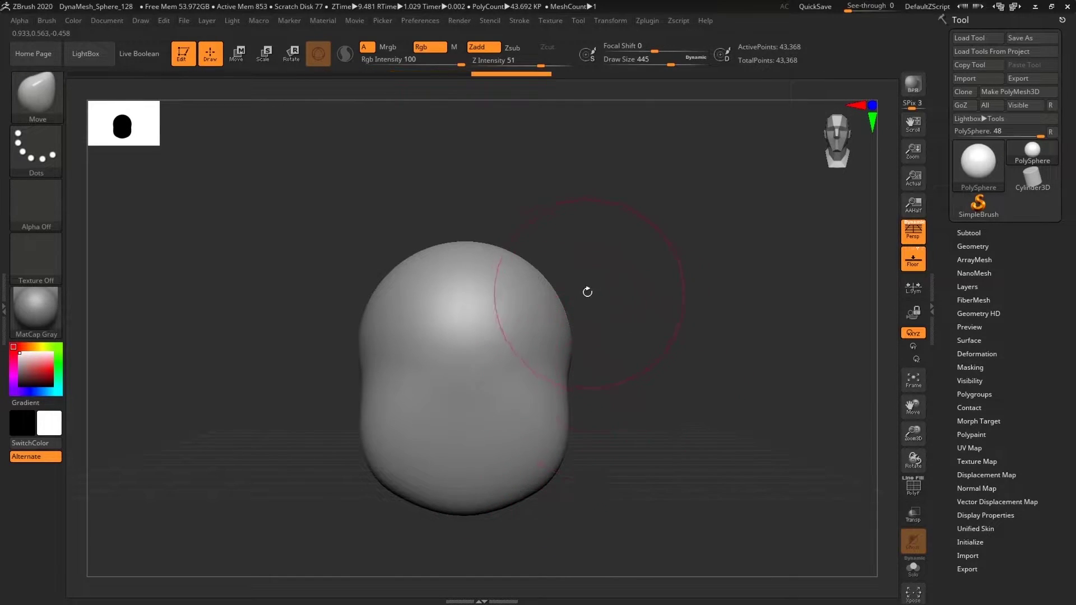
Pull the upper sides of the head form inward and raise its crown into a narrower dome.
left_click_drag(563, 311, 543, 305)
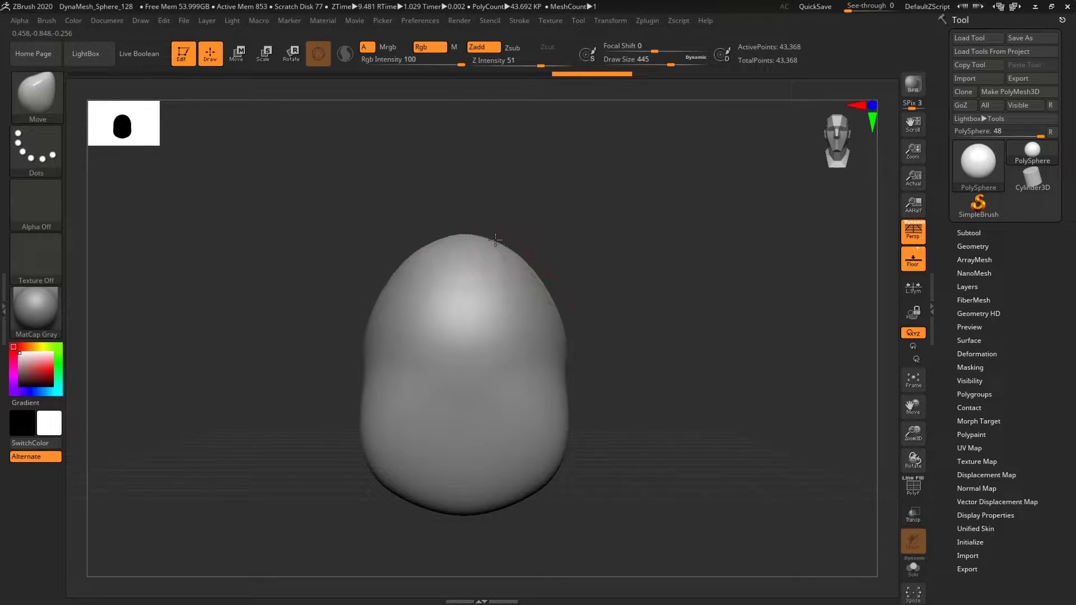
left_click_drag(625, 300, 638, 320)
left_click_drag(696, 421, 734, 410)
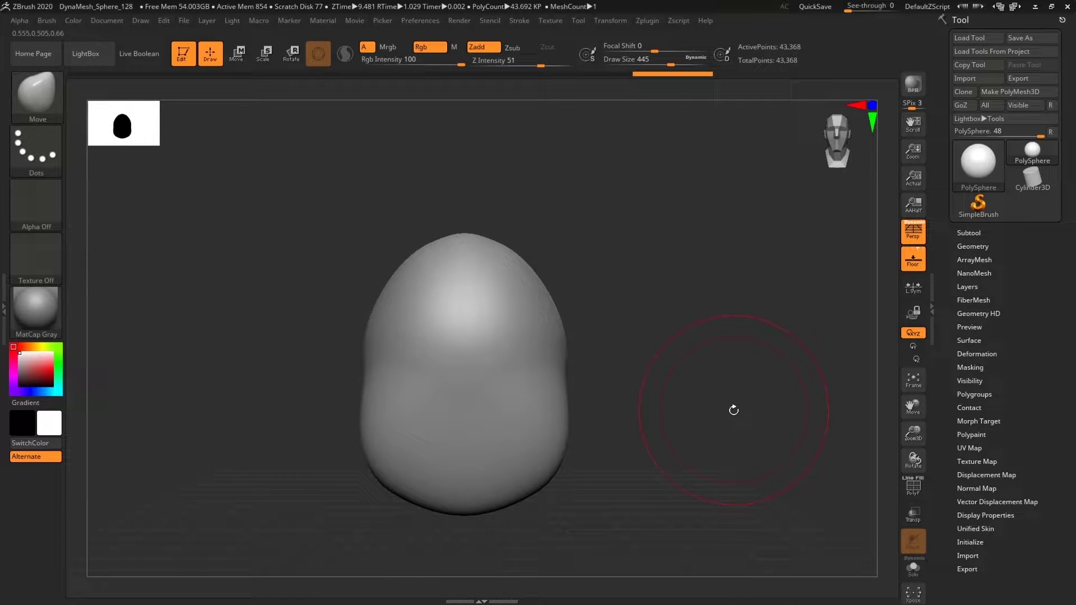
Append a Sphere3D subtool, then scale and place it as a muzzle on the lower front of the head.
left_click(969, 233)
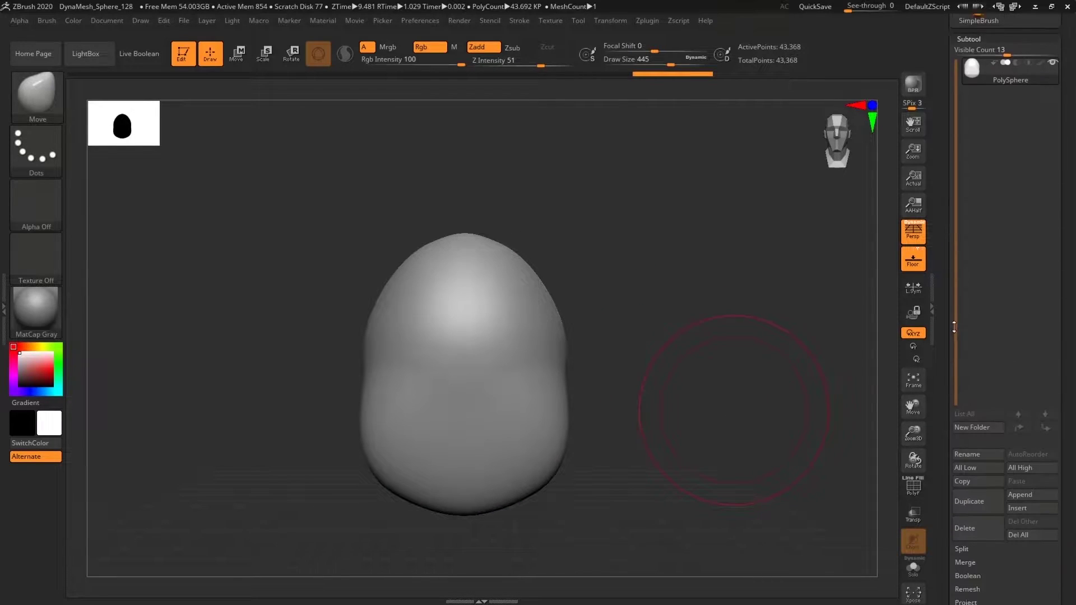
left_click(1020, 466)
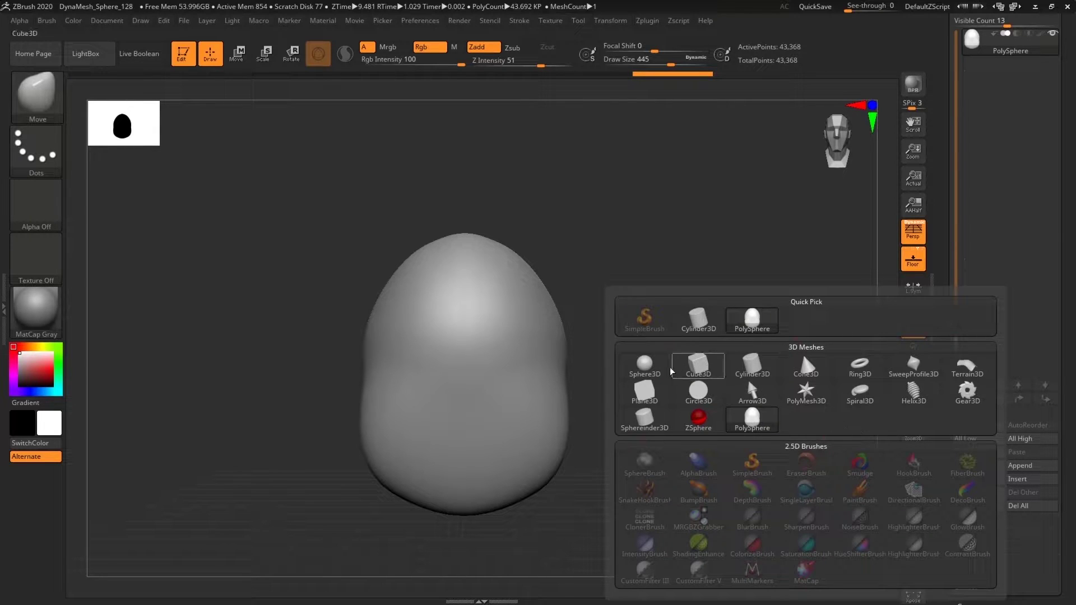
left_click(646, 365)
left_click_drag(646, 366, 715, 413)
key("e")
left_click_drag(488, 348, 572, 422)
left_click_drag(615, 452, 621, 468)
left_click_drag(732, 425, 644, 368, "shift")
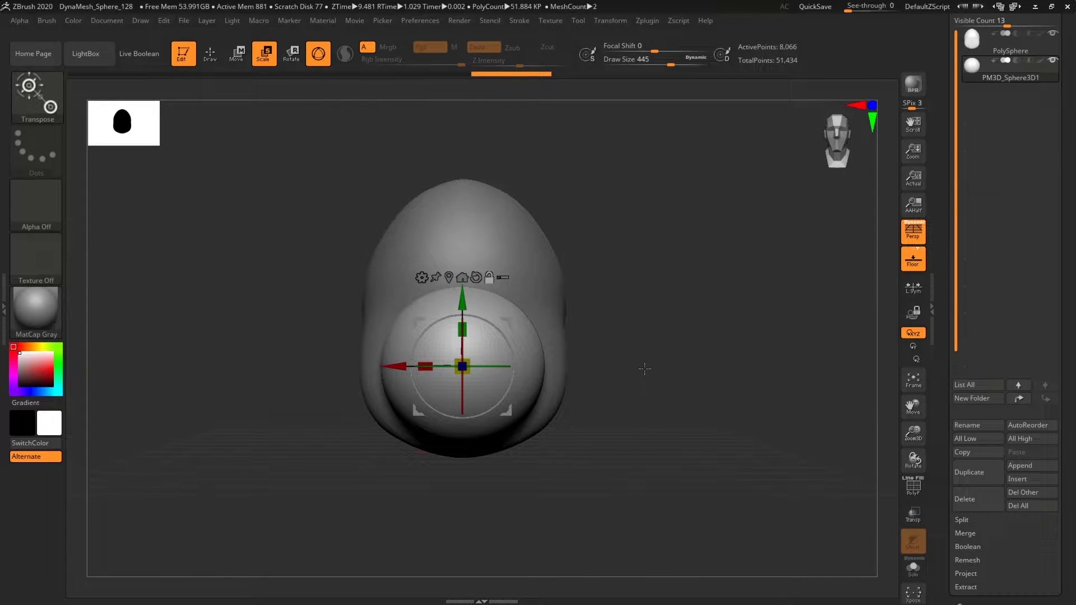
Reshape the muzzle sphere with the Move brush into an egg form that narrows toward its top.
key("b")
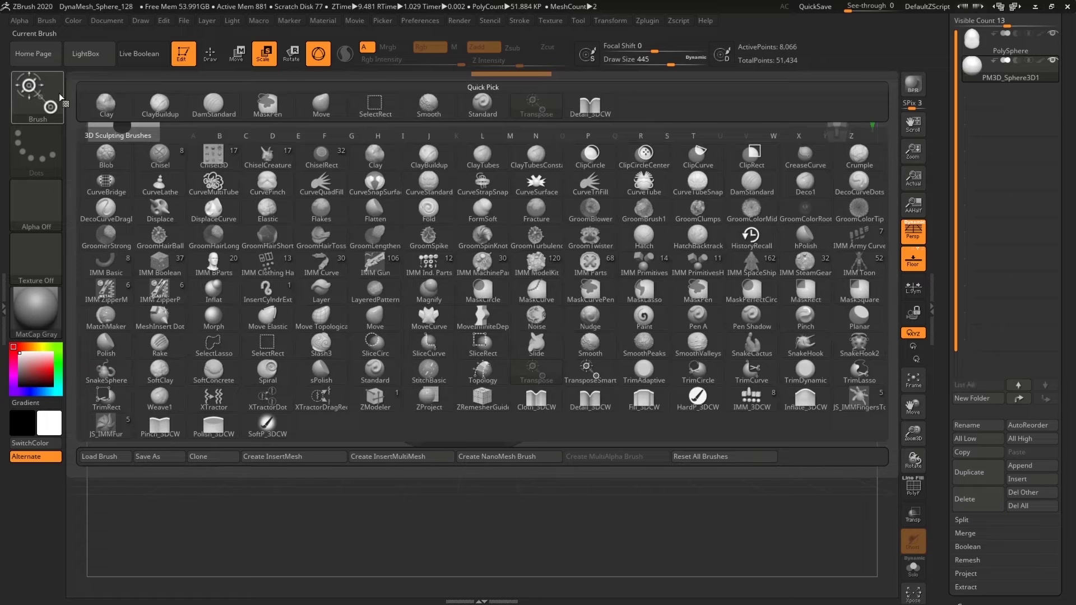
left_click(333, 116)
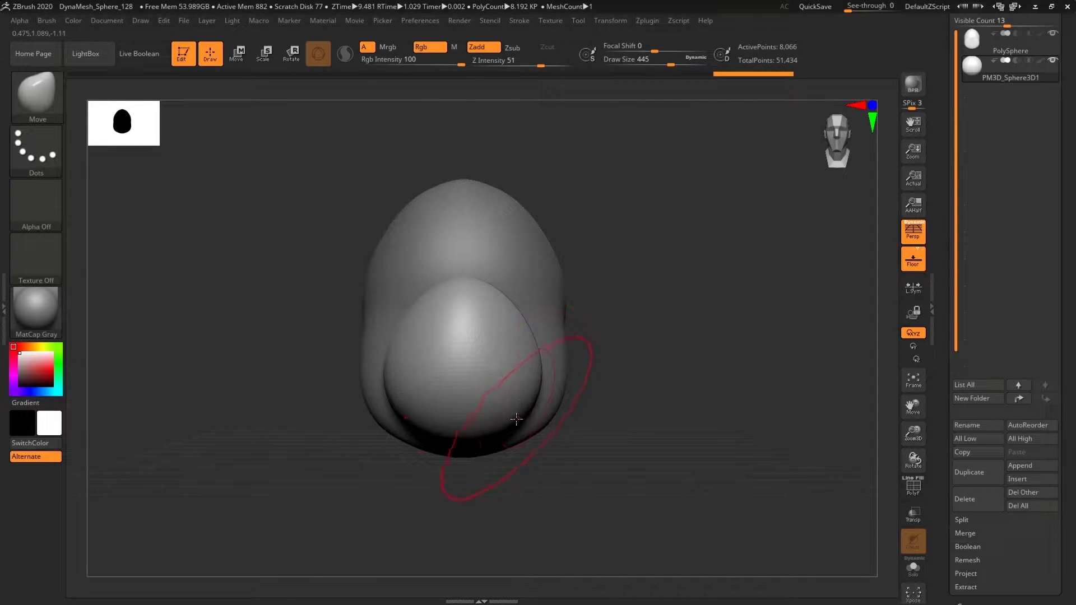
mouse_move(641, 404)
left_mouse_down()
mouse_move(706, 423)
mouse_move(634, 405)
left_mouse_up()
left_click_drag(708, 372, 655, 377, "shift")
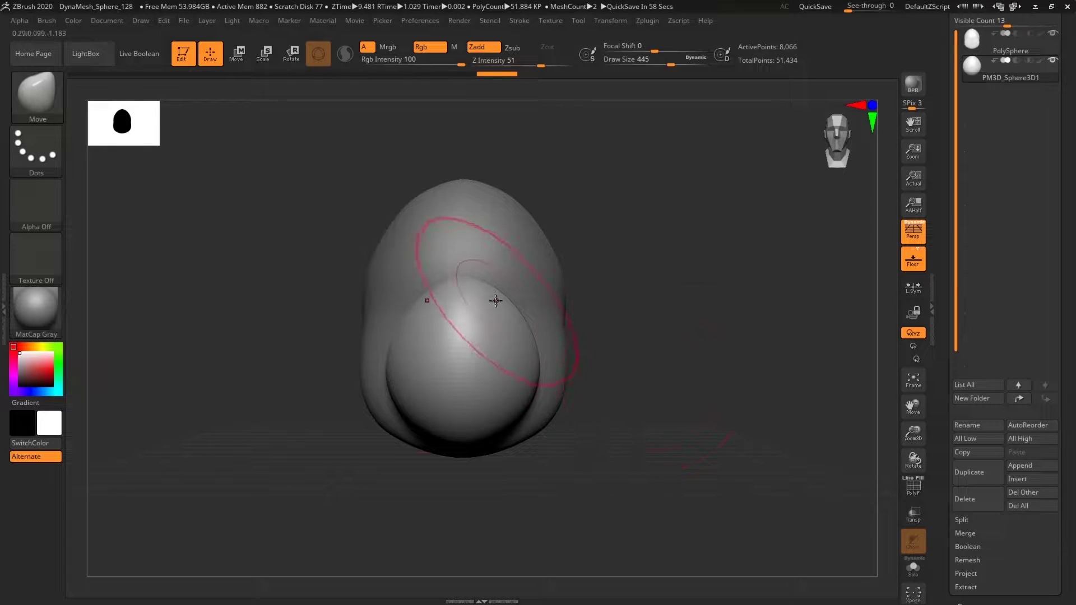
Scale the muzzle down and lower it slightly on the front of the head.
key("e")
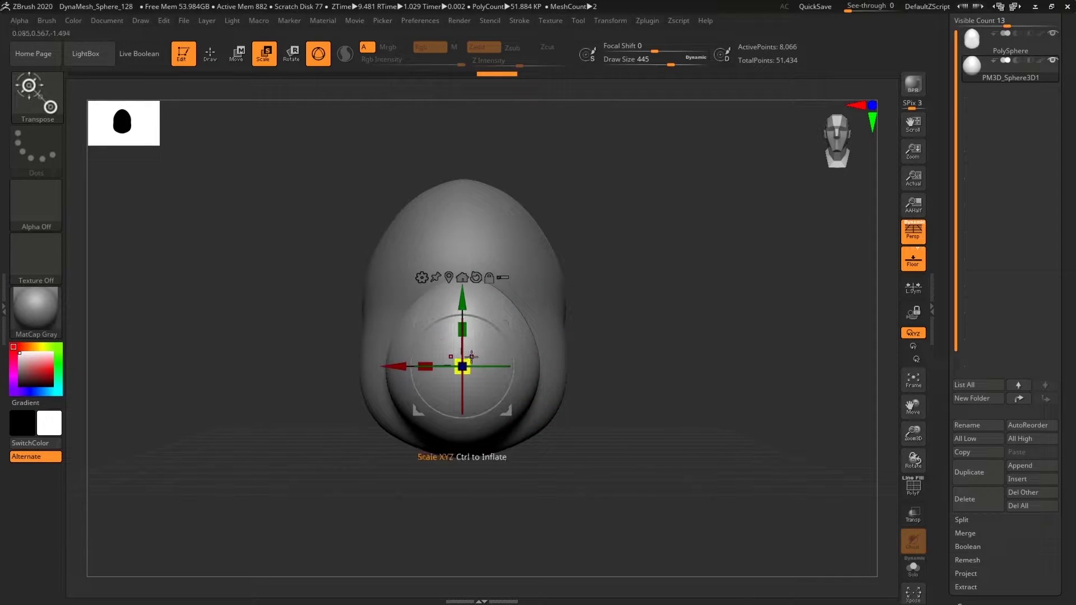
left_click_drag(468, 361, 462, 370)
left_click_drag(507, 412, 509, 420)
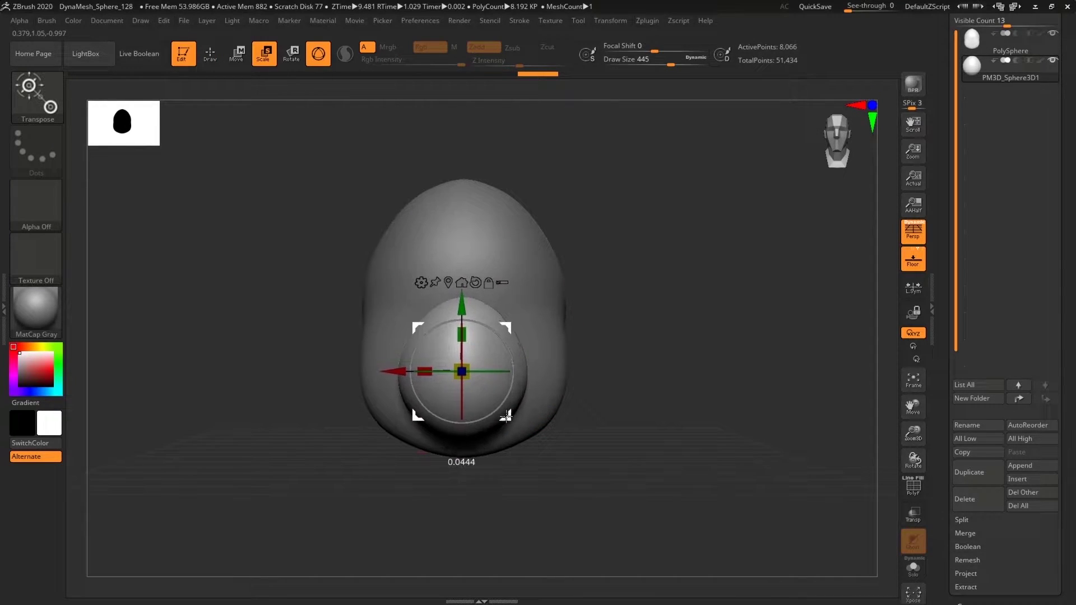
mouse_move(676, 400)
left_mouse_down()
mouse_move(631, 404)
mouse_move(661, 401)
left_mouse_up()
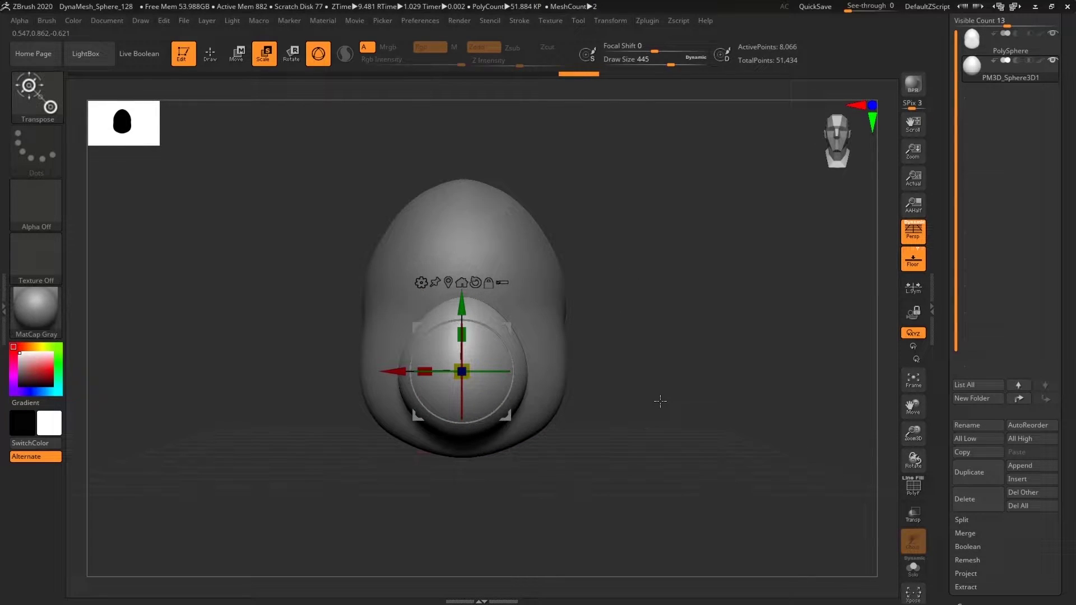
left_click_drag(711, 357, 681, 381, "alt")
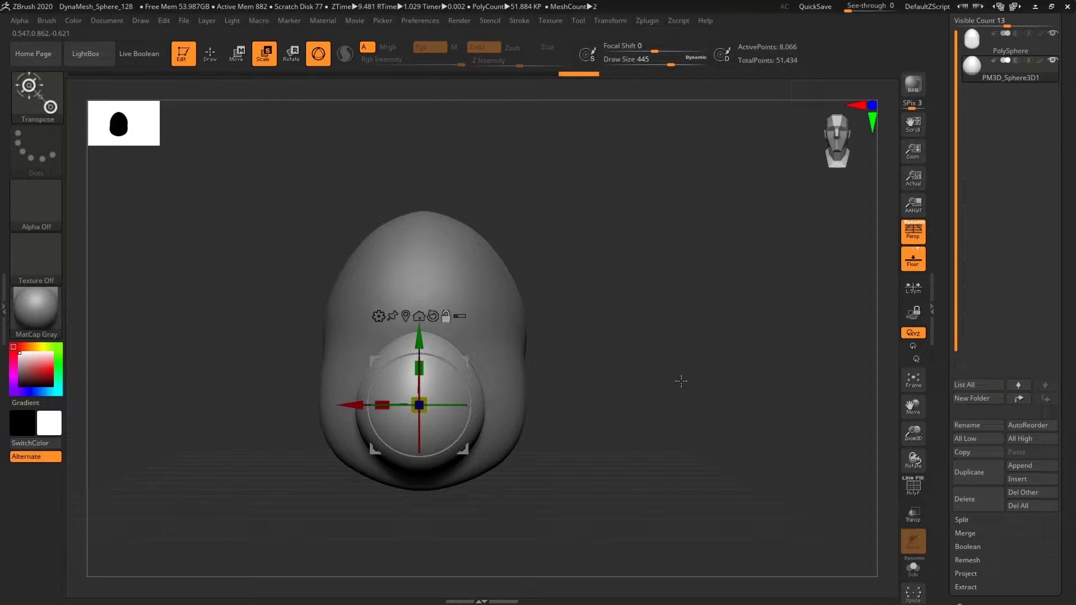
Insert a Cylinder3D subtool, turn its flat cap toward the front, and flatten it into a disc around the head behind the muzzle.
left_click(1020, 482)
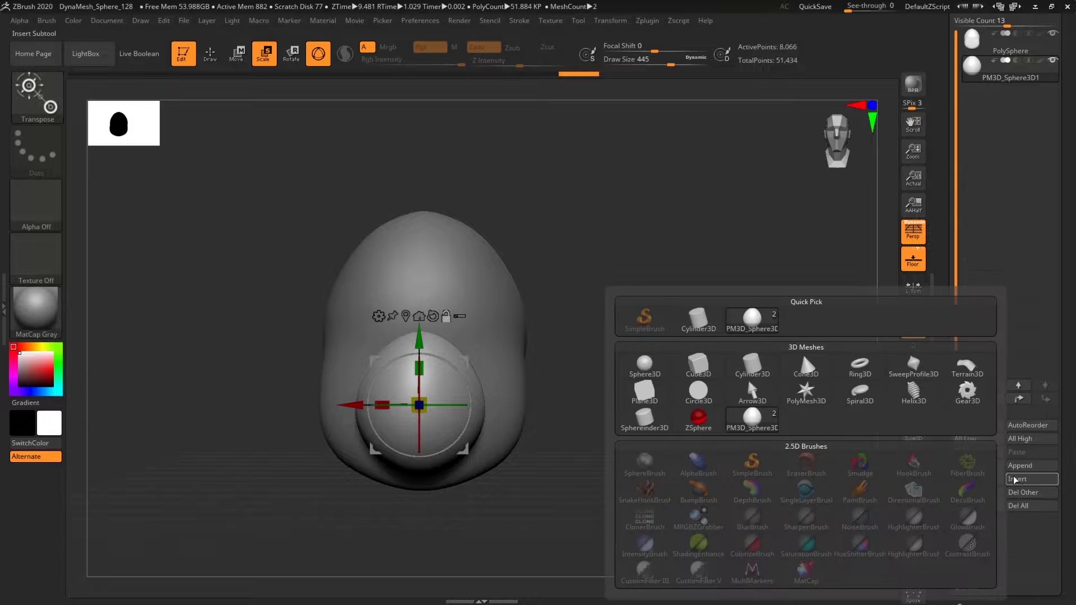
left_click(741, 360)
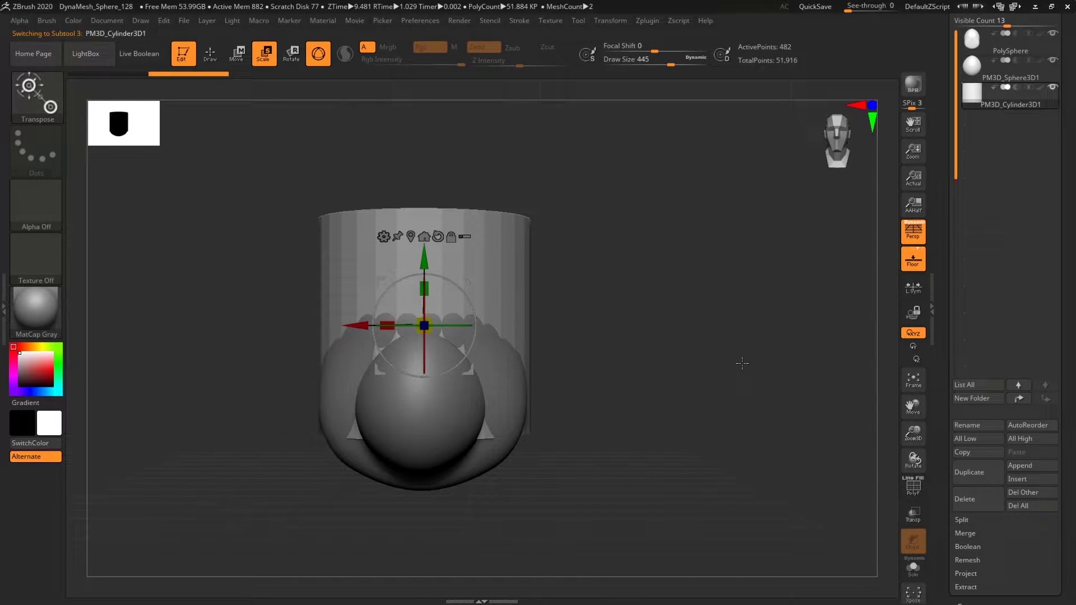
left_click_drag(425, 308, 426, 383)
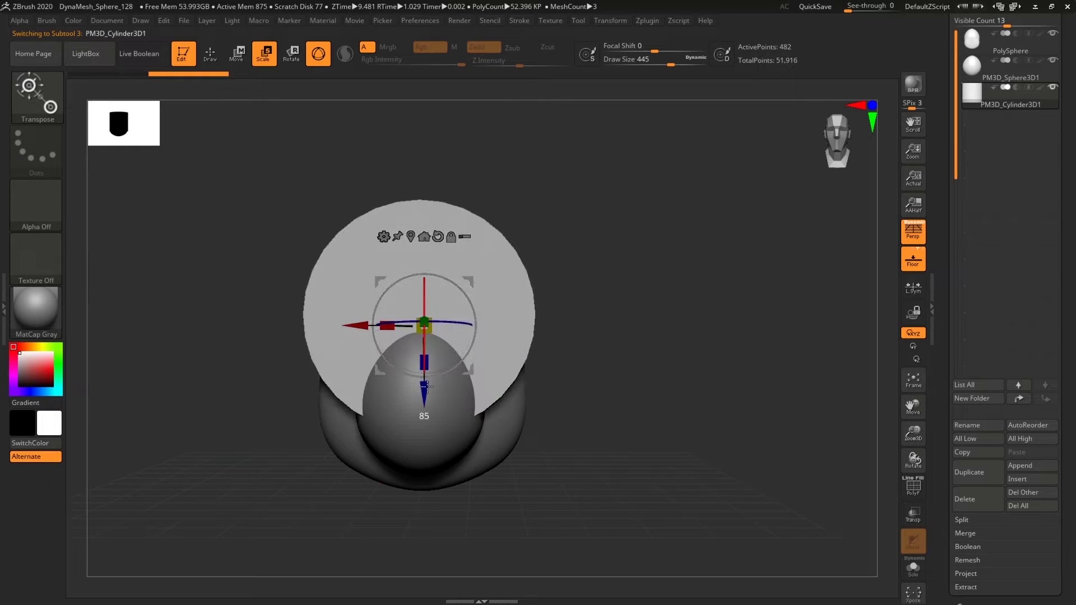
left_click_drag(641, 351, 594, 367)
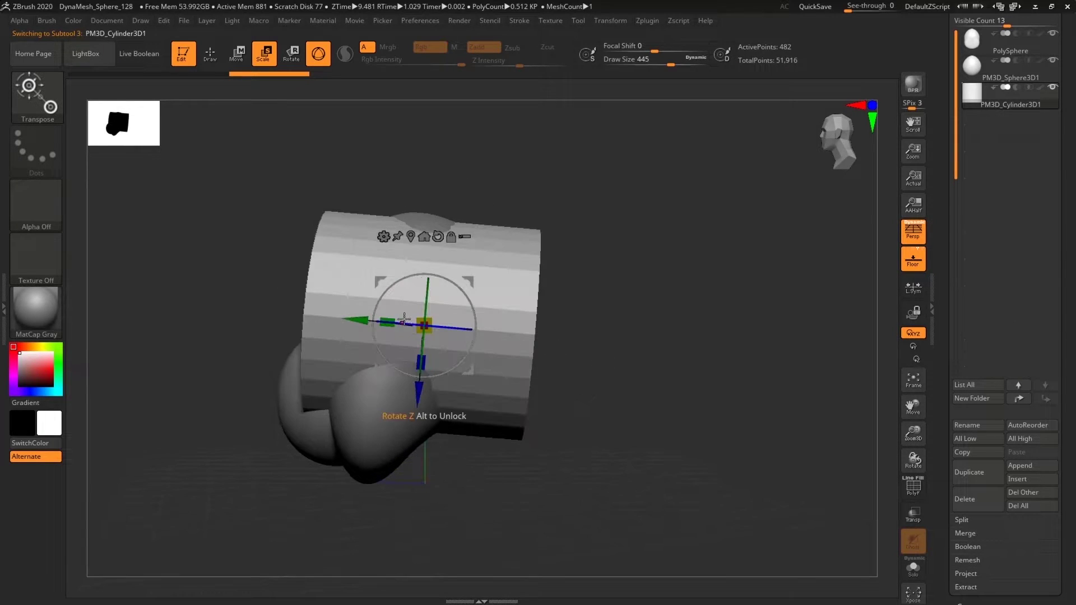
left_click_drag(390, 318, 405, 366)
left_click_drag(543, 393, 604, 404)
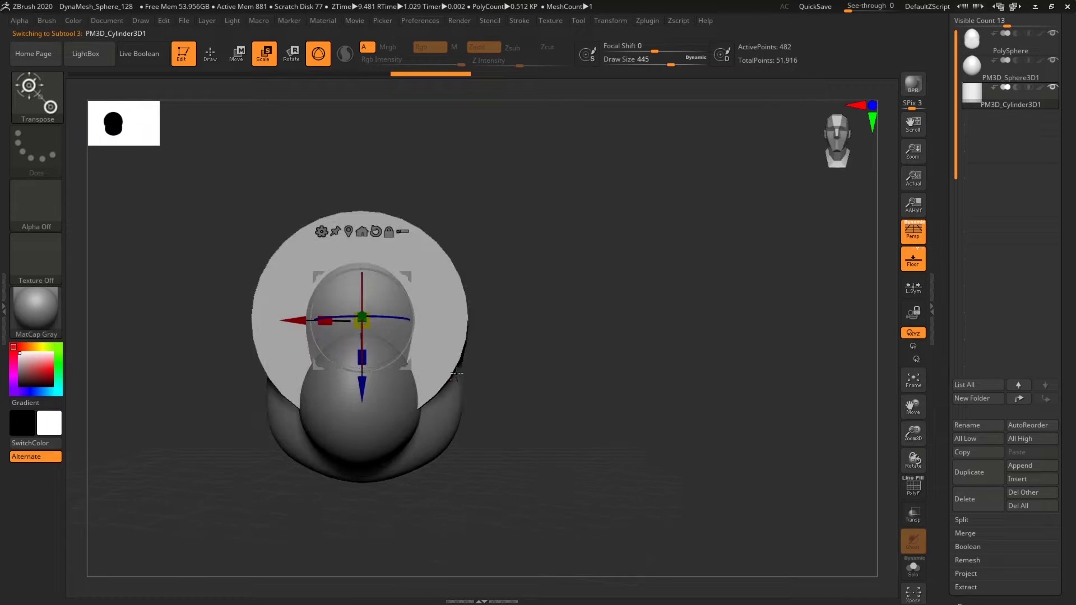
Use the Move brush to pull the disc's bottom downward, bulge its sides into cheeks, and lower its top edge.
key("q")
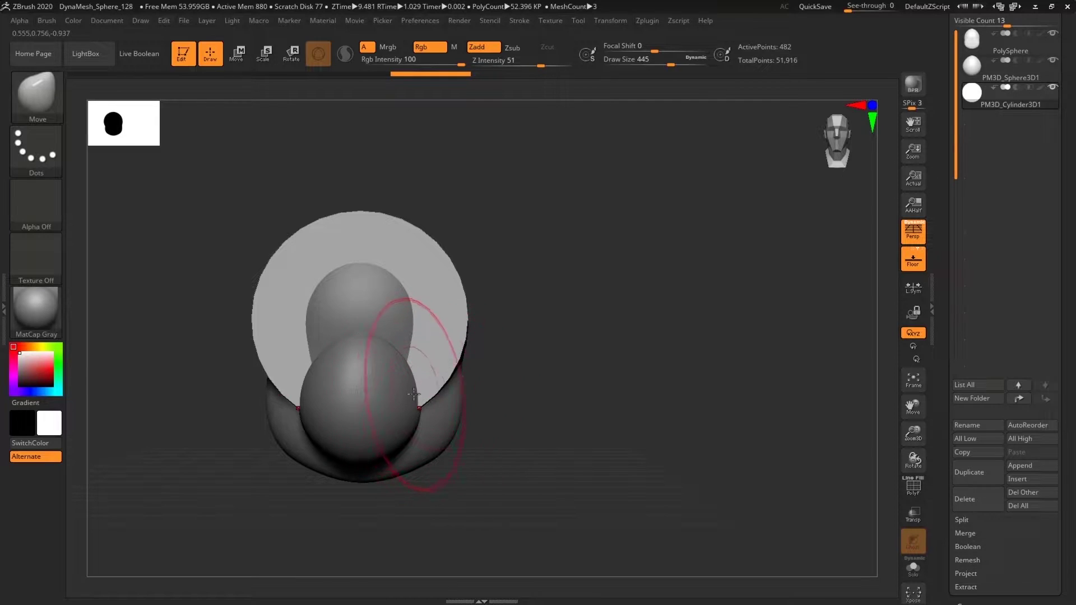
left_click_drag(415, 396, 403, 465)
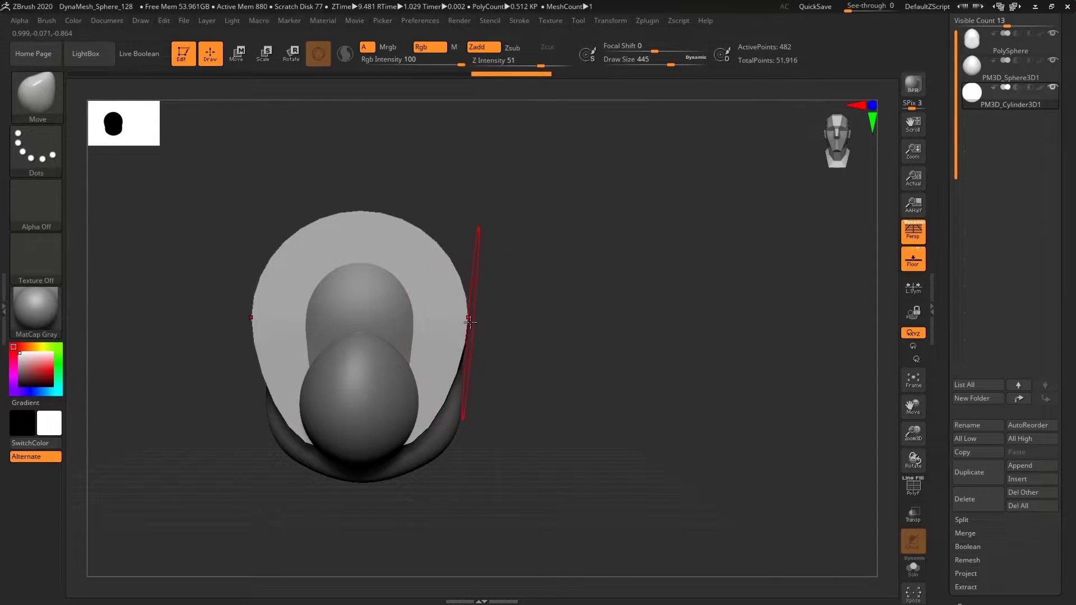
left_click_drag(473, 337, 485, 328)
left_click_drag(464, 370, 476, 365)
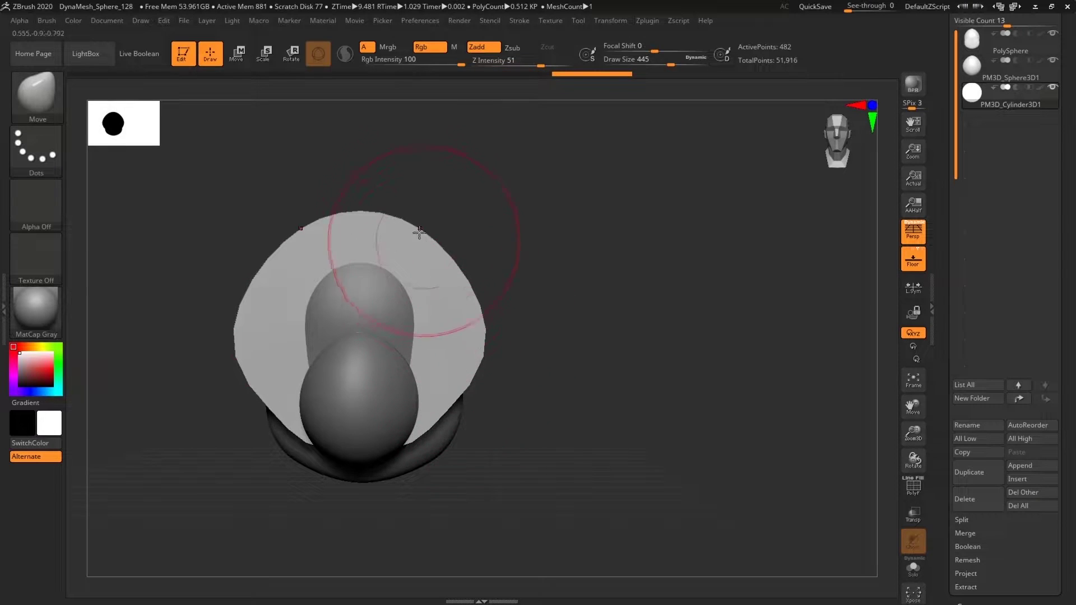
left_click_drag(364, 213, 364, 235)
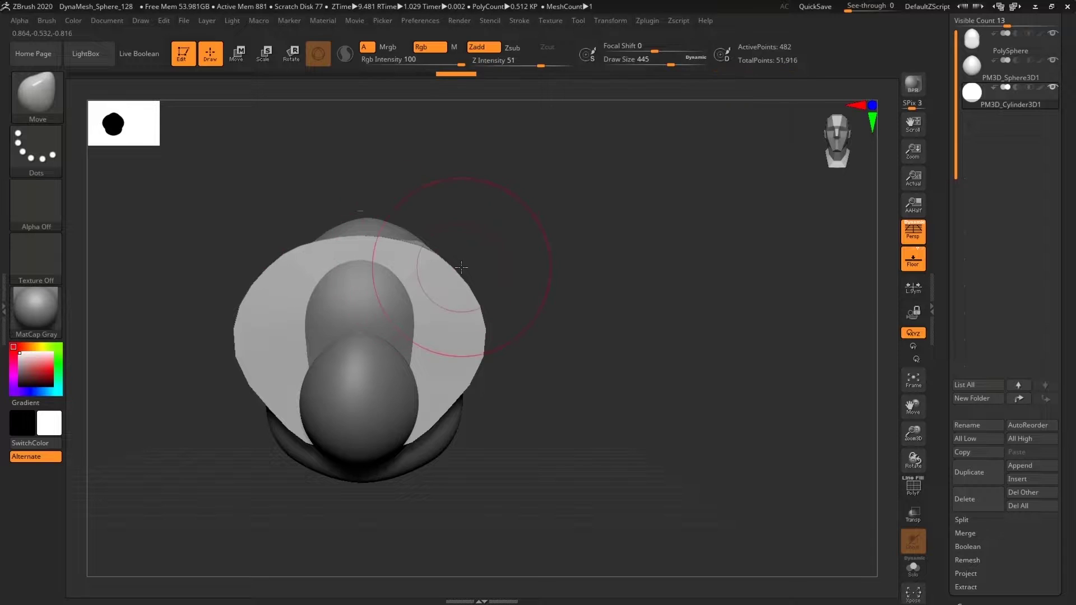
Activate Sculptris Pro mode and smooth the faceted cheek disc's hard edges.
left_click_drag(504, 312, 619, 399)
key("shift")
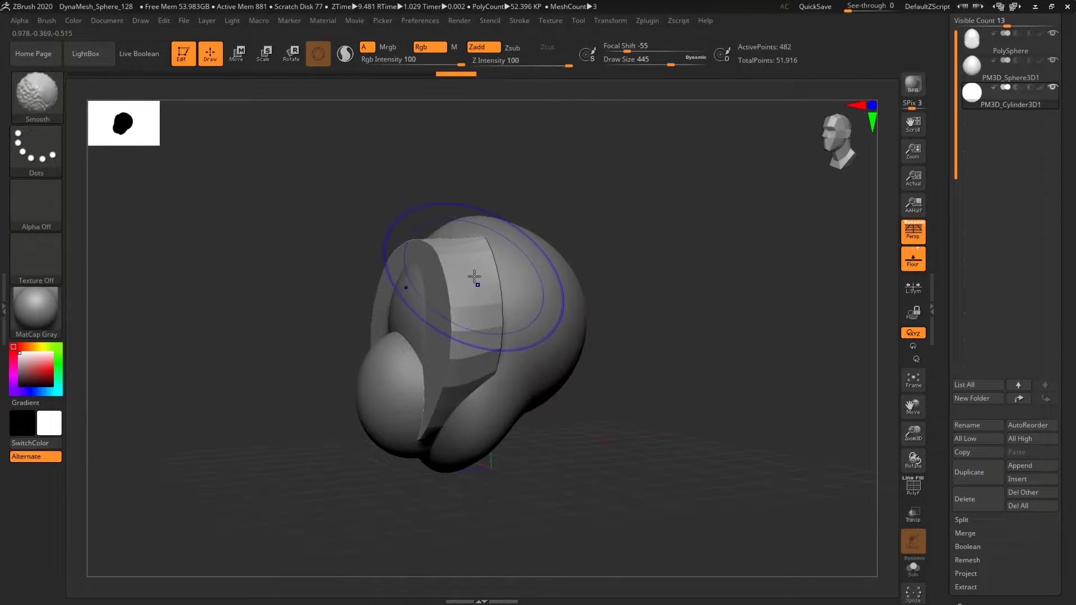
key("shift")
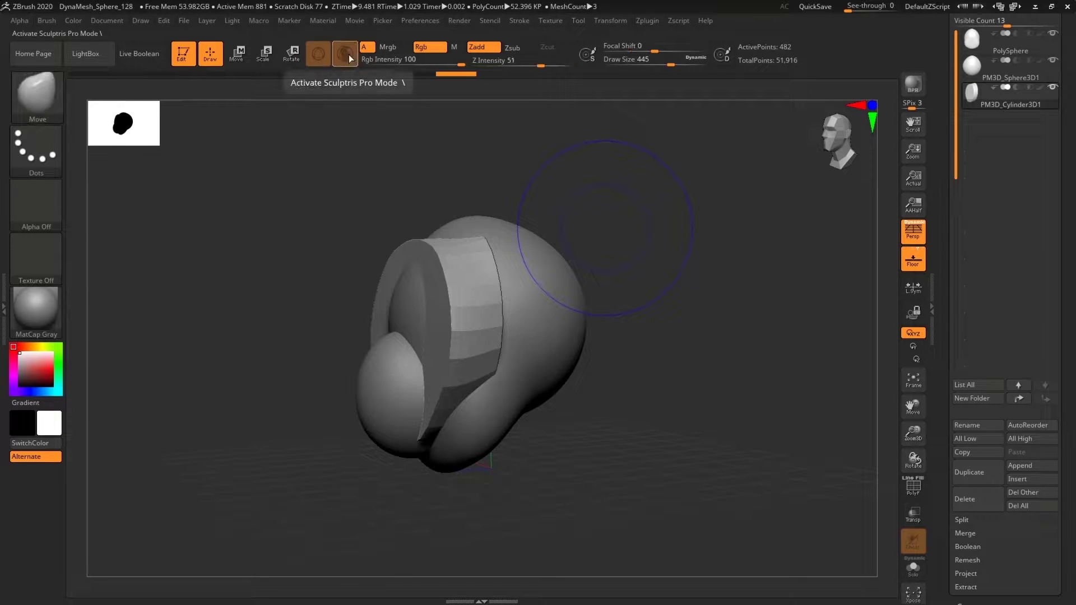
left_click(346, 55)
mouse_move(460, 271)
left_mouse_down()
mouse_move(468, 361)
mouse_move(440, 416)
left_mouse_up()
Push the cheek disc's upper sides outward and dip its top centre with the Move brush to form two lobes.
left_click_drag(606, 374, 537, 329)
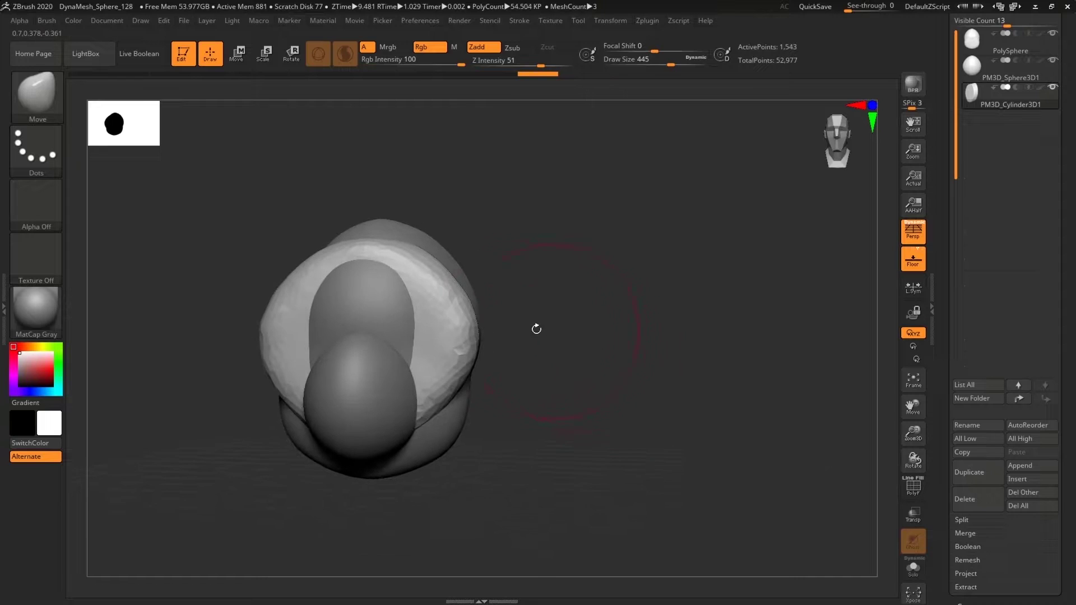
mouse_move(463, 302)
left_mouse_down()
mouse_move(479, 289)
mouse_move(422, 254)
mouse_move(437, 247)
mouse_move(395, 248)
left_mouse_up()
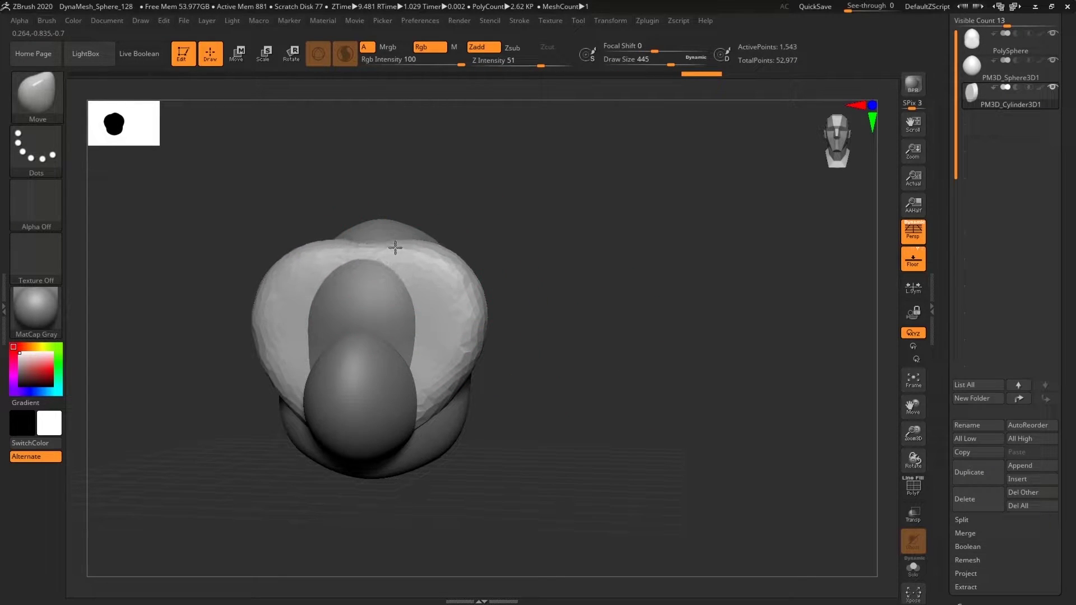
left_click_drag(617, 358, 671, 477)
Merge the muzzle and cheek subtools down into the PolySphere subtool, accepting the non-undoable operation.
left_click(975, 43)
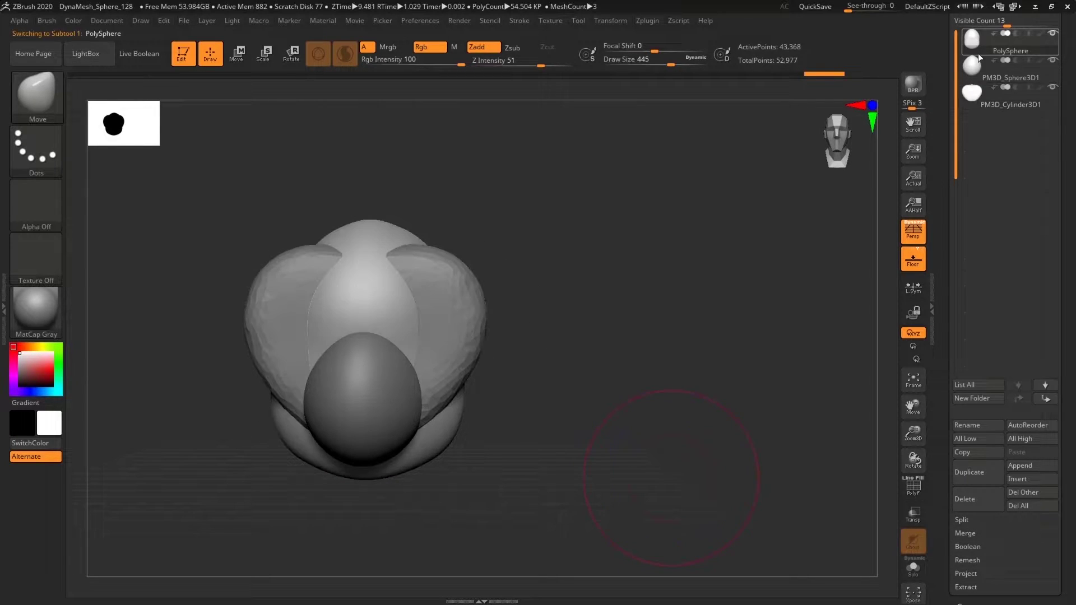
left_click(972, 537)
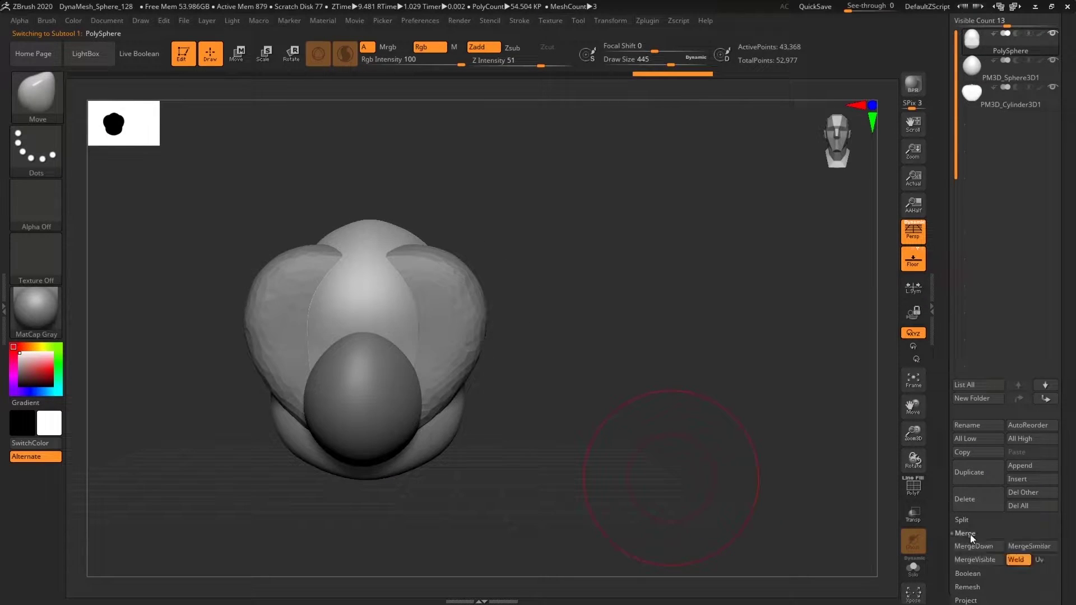
left_click(984, 545)
key("Return")
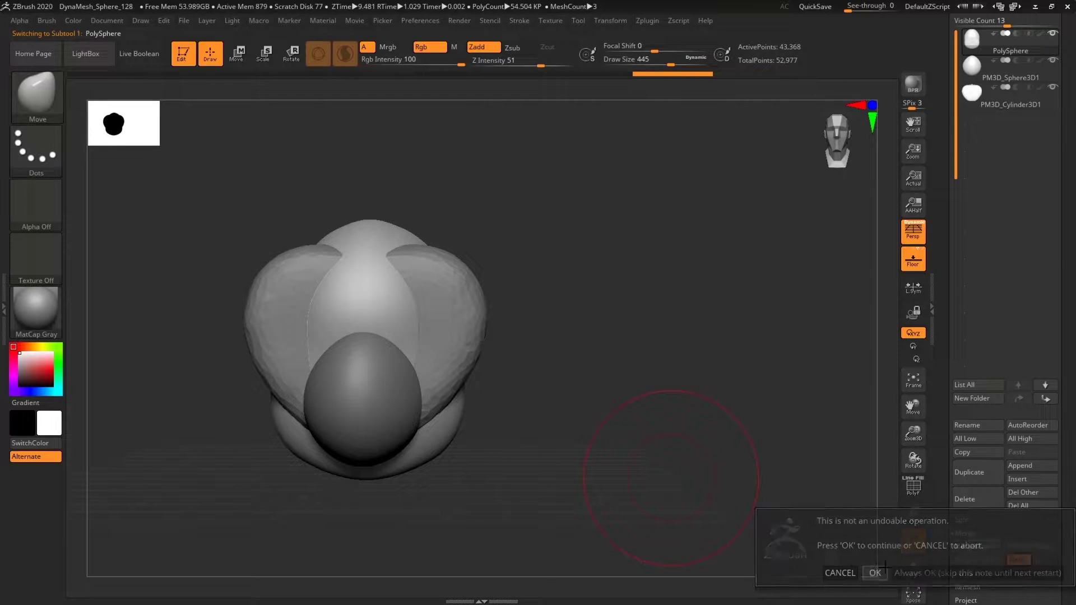
left_click(984, 546)
left_click(880, 567)
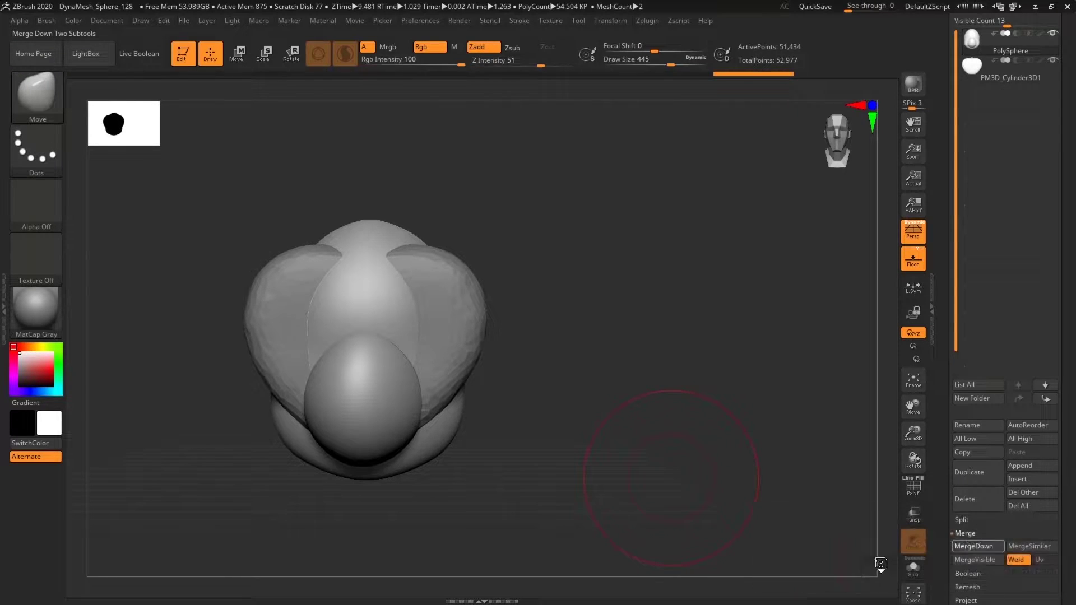
mouse_move(698, 444)
left_mouse_down()
mouse_move(694, 461)
mouse_move(712, 440)
left_mouse_up()
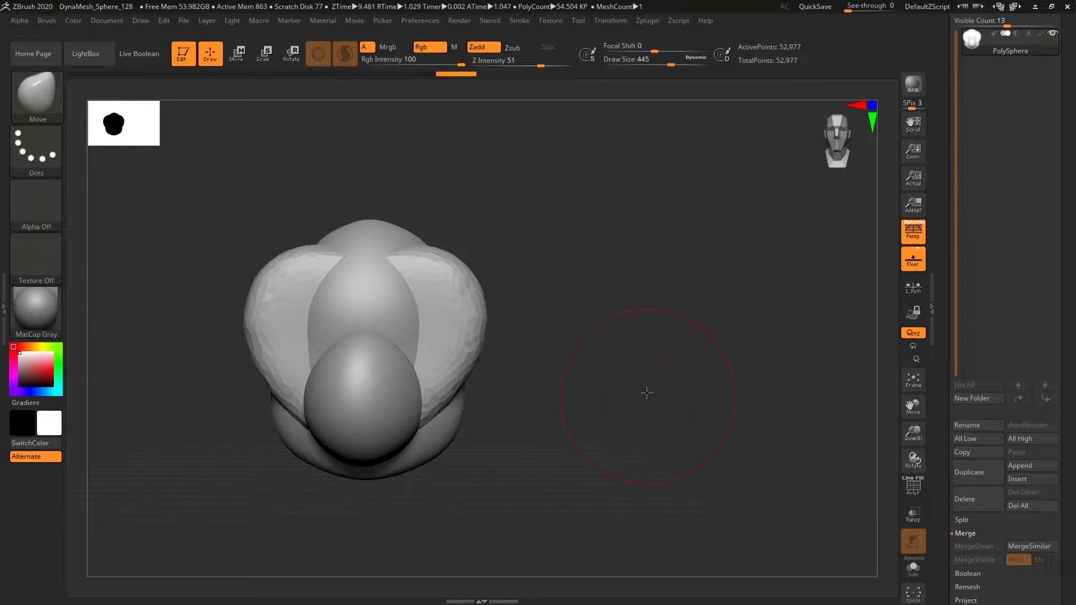
Remesh the merged head with DynaMesh at resolution 192 to fuse the muzzle, cheeks and skull.
left_click_drag(644, 389, 660, 374)
left_click_drag(943, 524, 943, 399)
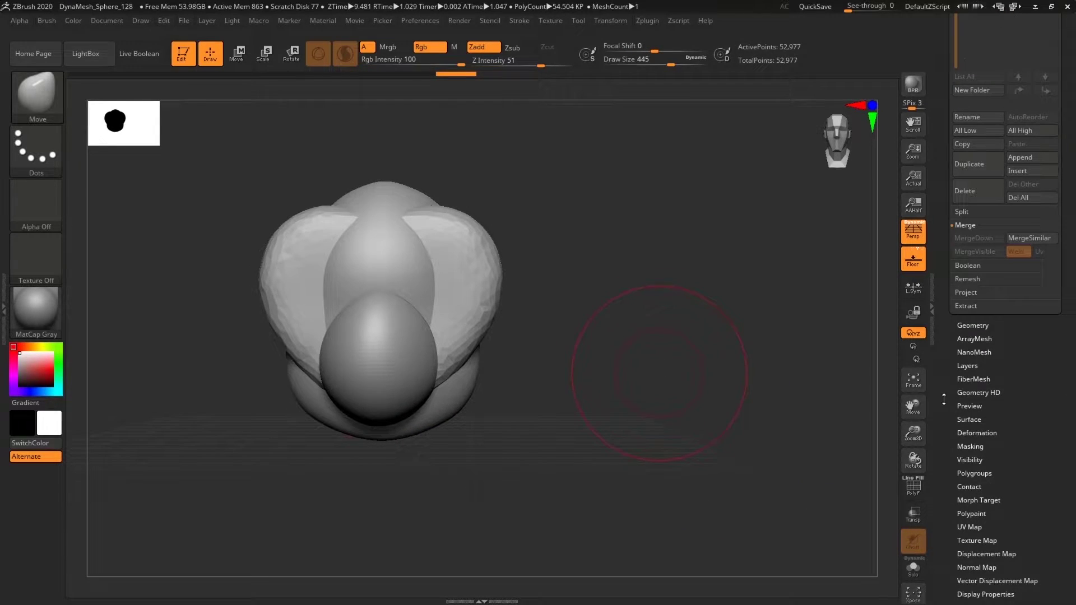
left_click(979, 324)
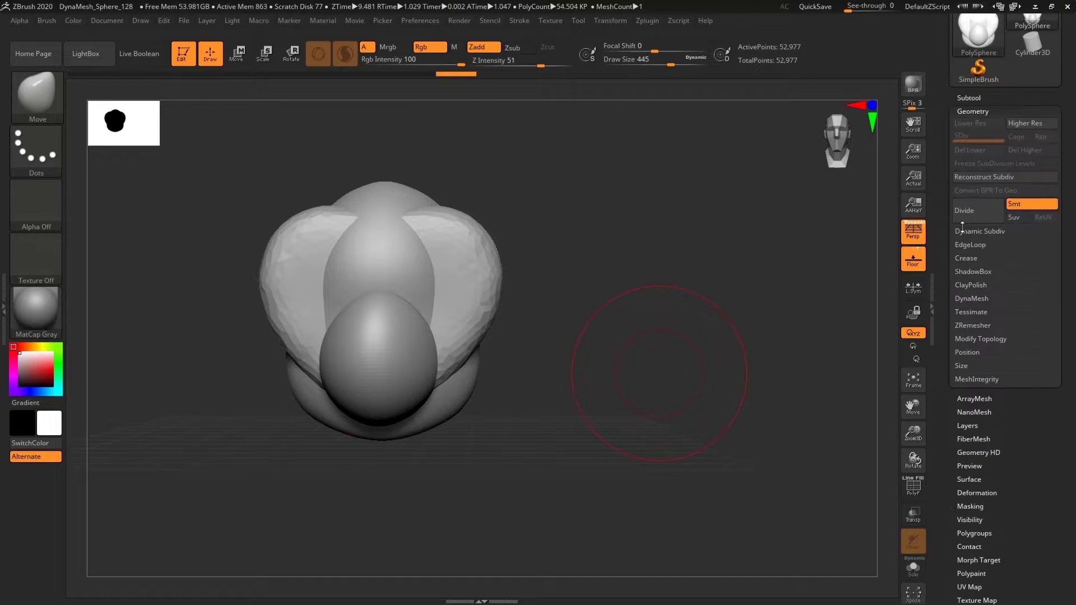
left_click(981, 298)
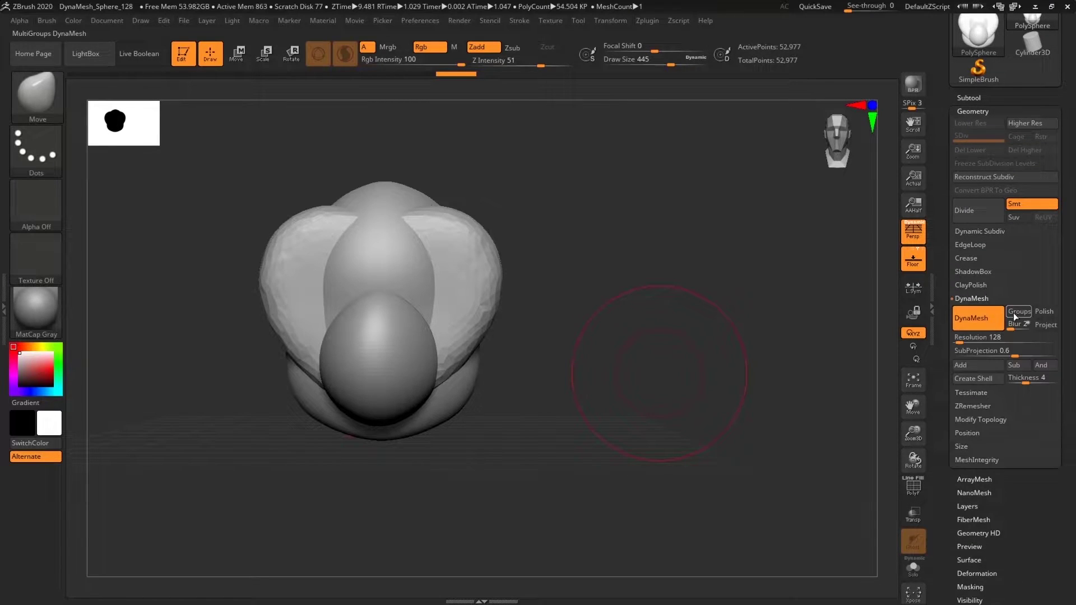
left_click(960, 340)
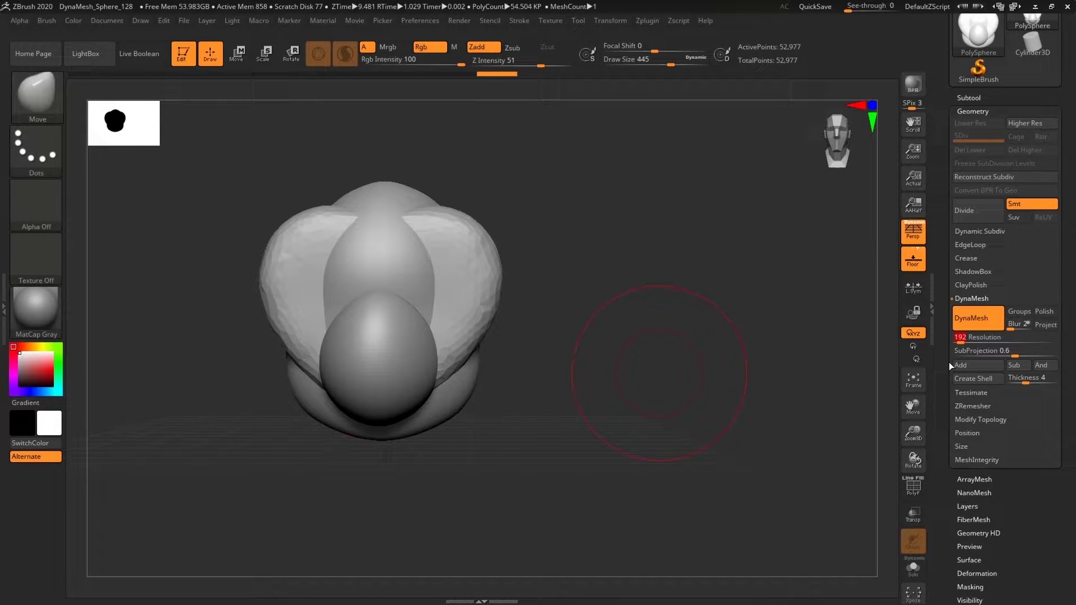
left_click_drag(648, 274, 716, 378, "ctrl")
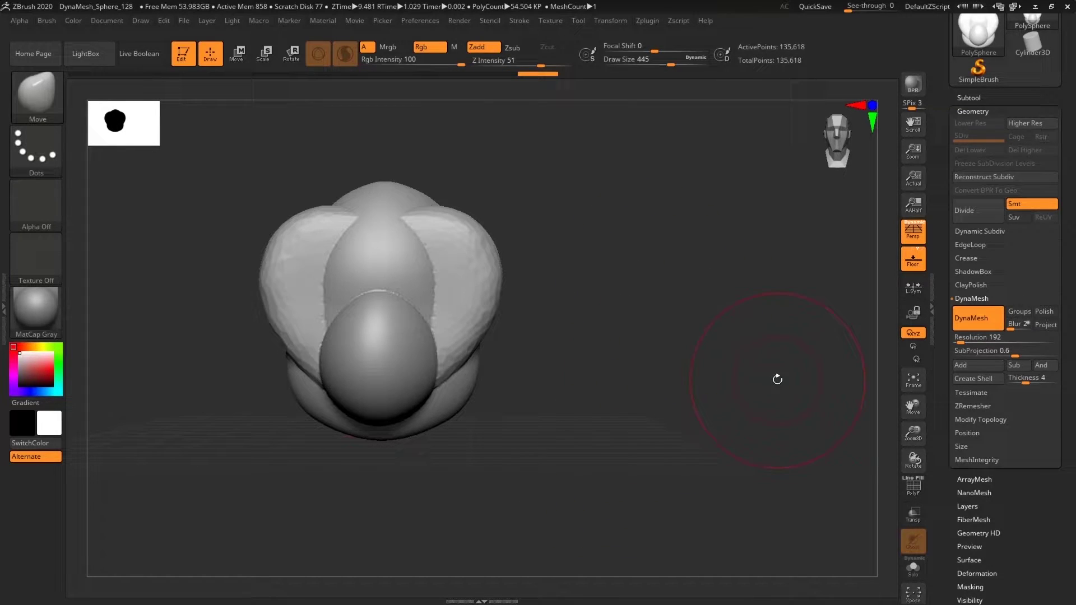
Smooth the seams between the muzzle, cheeks and skull with a draw size of 177.
left_click(647, 63)
key("shift")
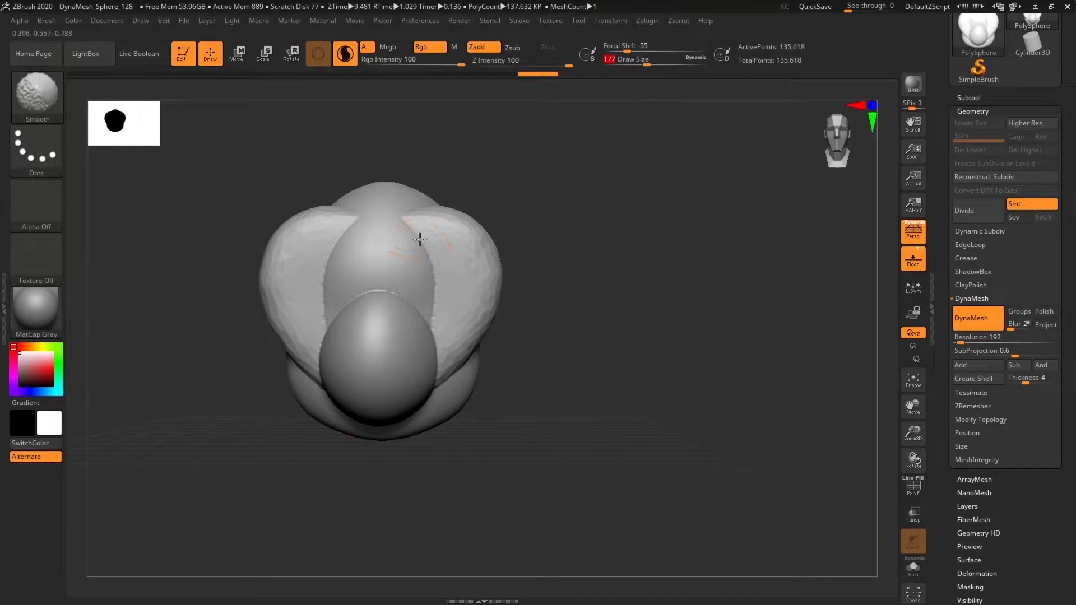
mouse_move(420, 239)
left_mouse_down("shift")
mouse_move(433, 320)
mouse_move(414, 327)
left_mouse_up("shift")
left_click_drag(515, 358, 534, 378, "ctrl")
left_click_drag(644, 386, 567, 404)
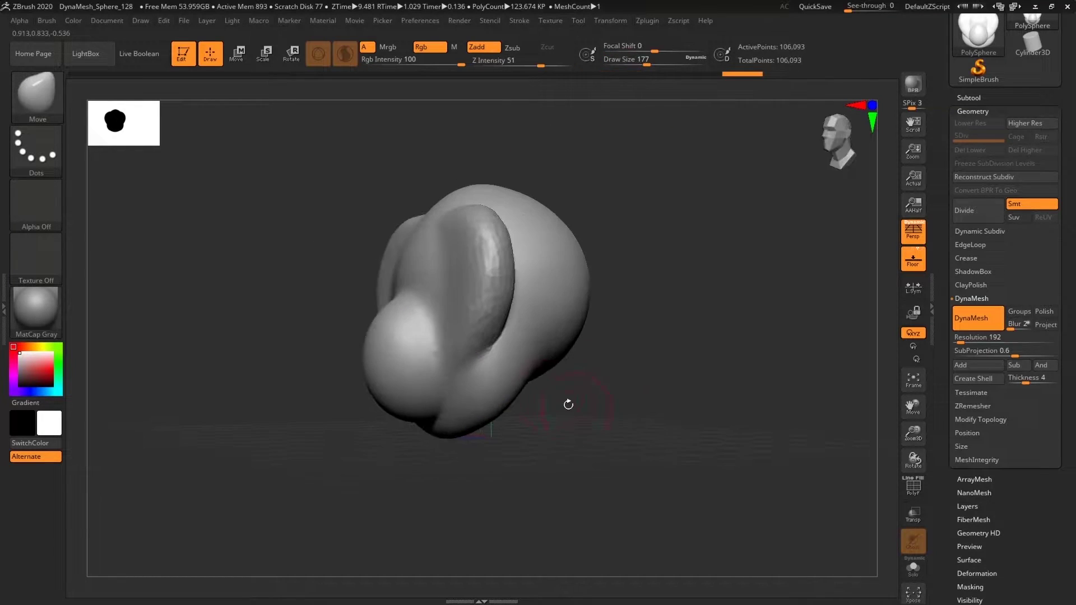
mouse_move(492, 365)
left_mouse_down("shift")
mouse_move(502, 252)
mouse_move(487, 402)
left_mouse_up("shift")
mouse_move(622, 392)
left_mouse_down()
mouse_move(733, 396)
mouse_move(709, 383)
left_mouse_up()
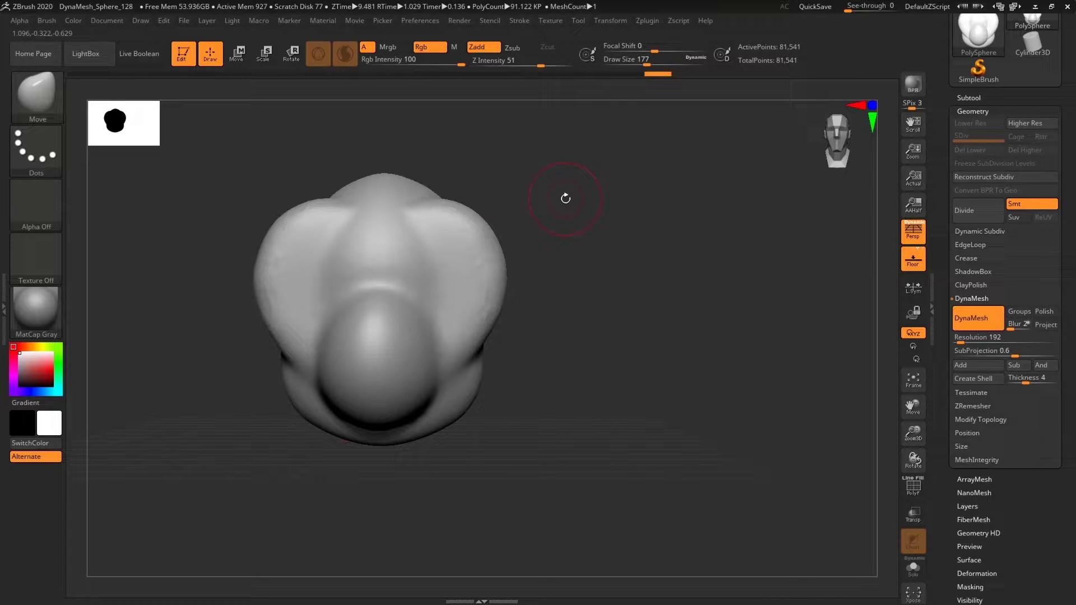
Carve two small slanted nostrils into the upper muzzle with the DamStandard brush at draw size 22.
left_click(53, 92)
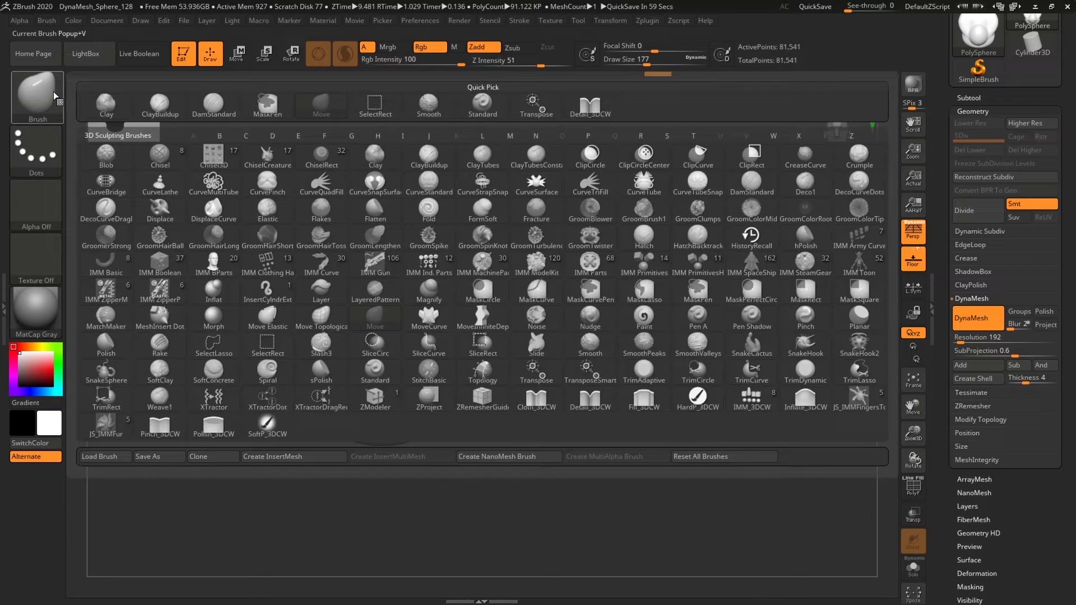
left_click(219, 105)
left_click_drag(646, 65, 635, 65)
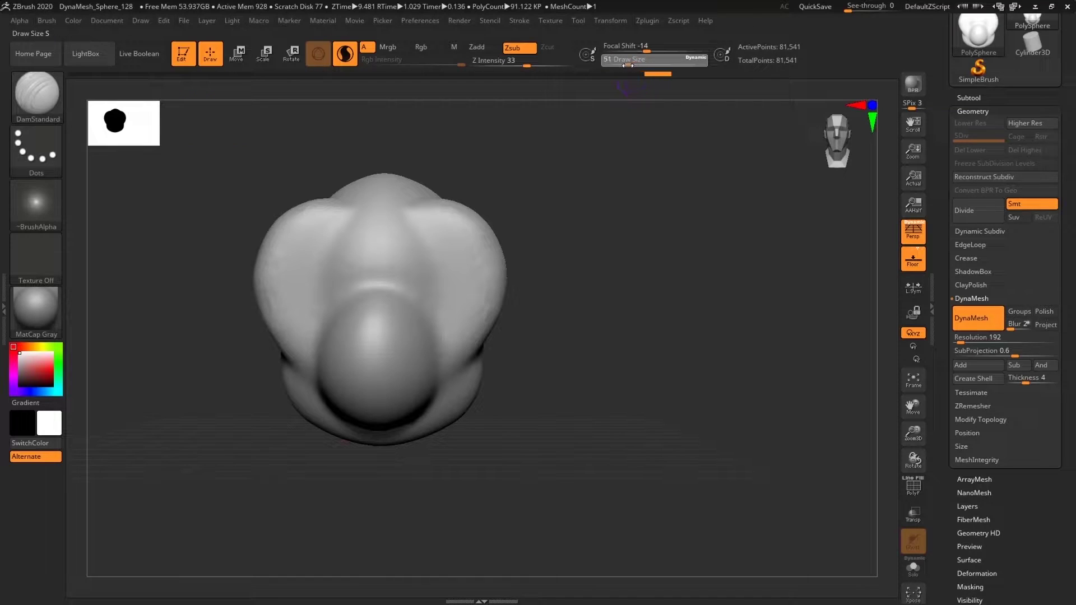
left_click_drag(625, 344, 652, 357, "alt")
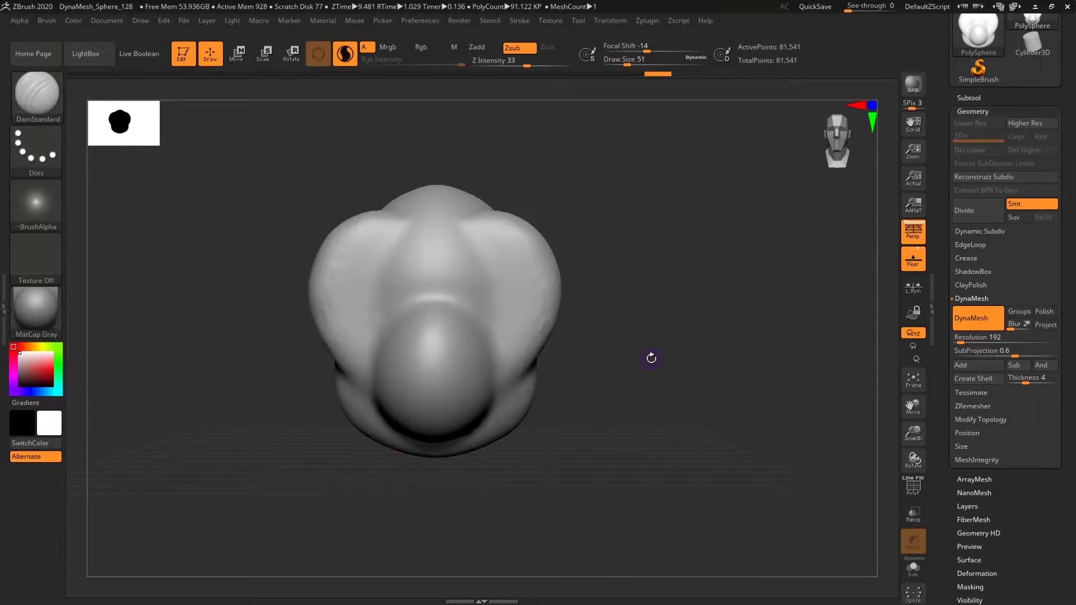
left_click_drag(628, 65, 620, 65)
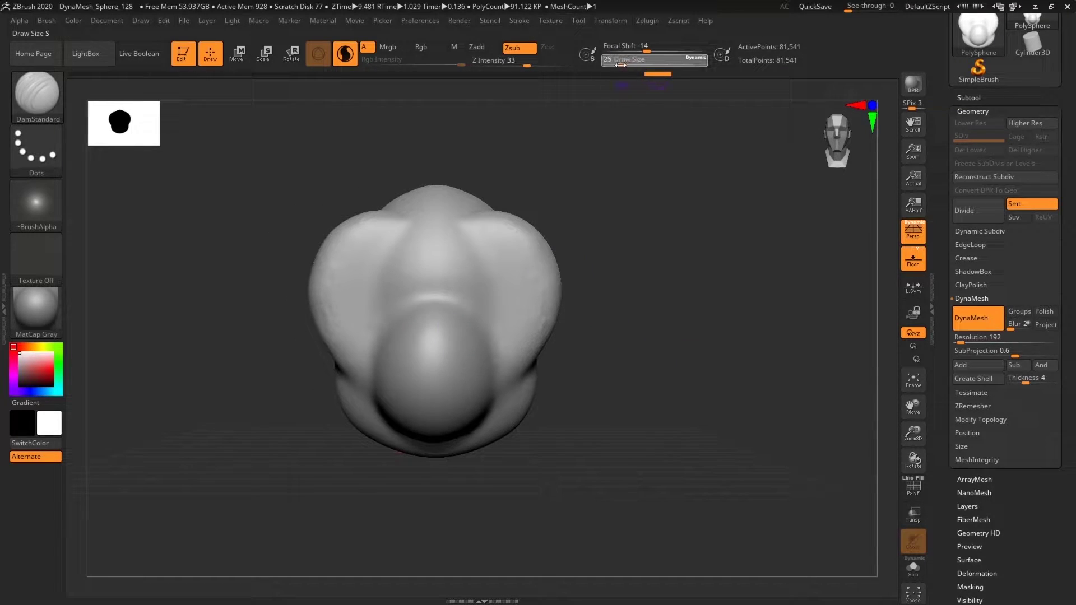
mouse_move(642, 311)
left_mouse_down("alt")
mouse_move(633, 308)
mouse_move(687, 398)
mouse_move(802, 309)
left_mouse_up("alt")
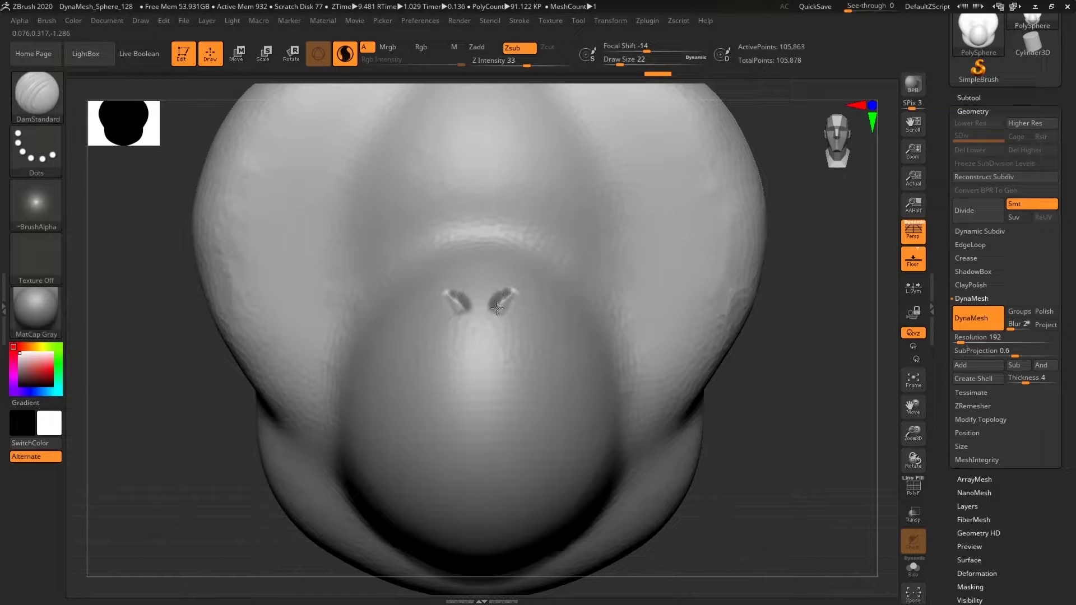
left_click_drag(497, 308, 514, 294)
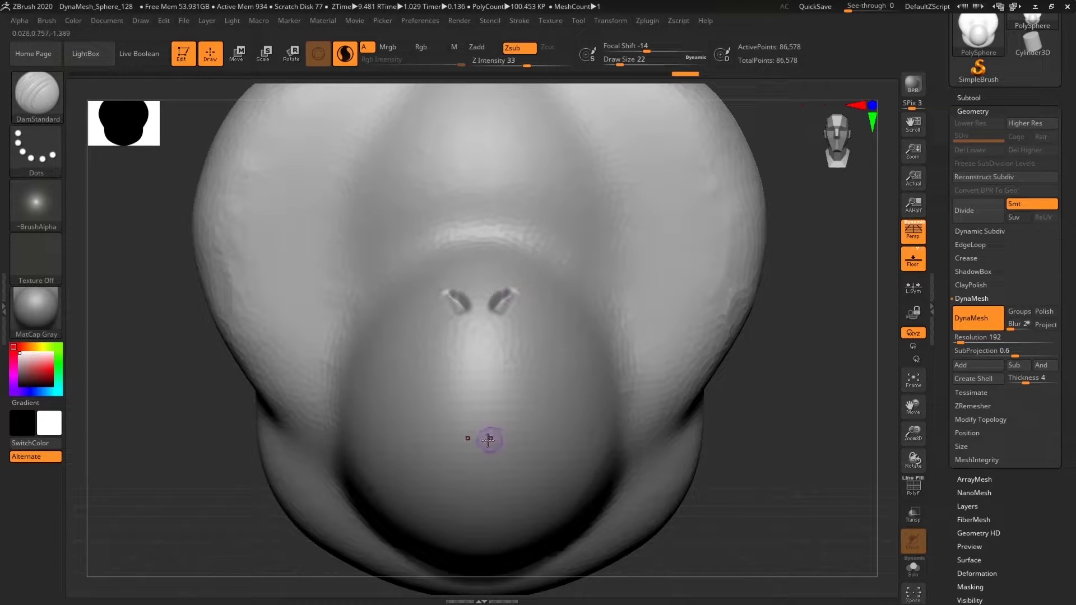
Turn off Sculptris Pro mode and carve a wide mouth line across the muzzle with DamStandard at draw size 29.
left_click(341, 63)
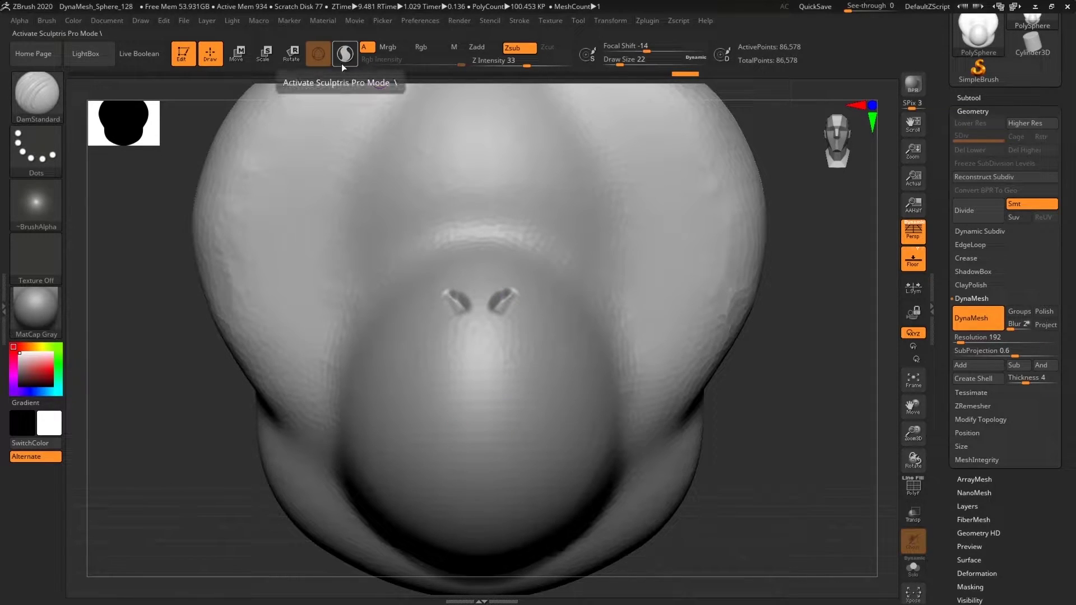
left_click_drag(619, 63, 623, 63)
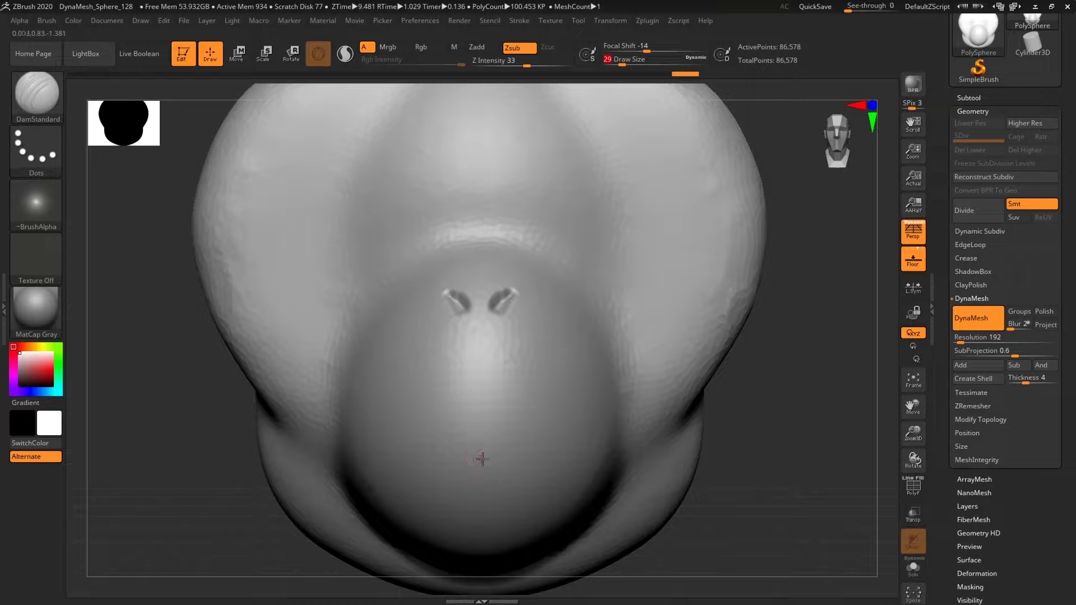
left_click_drag(483, 459, 580, 447)
mouse_move(481, 458)
left_mouse_down()
mouse_move(607, 438)
mouse_move(598, 438)
left_mouse_up()
mouse_move(781, 459)
left_mouse_down()
mouse_move(784, 437)
mouse_move(758, 407)
left_mouse_up()
Hollow out two eye sockets above the muzzle with the ClayBuildup brush subtracting at draw size 77.
left_click(46, 90)
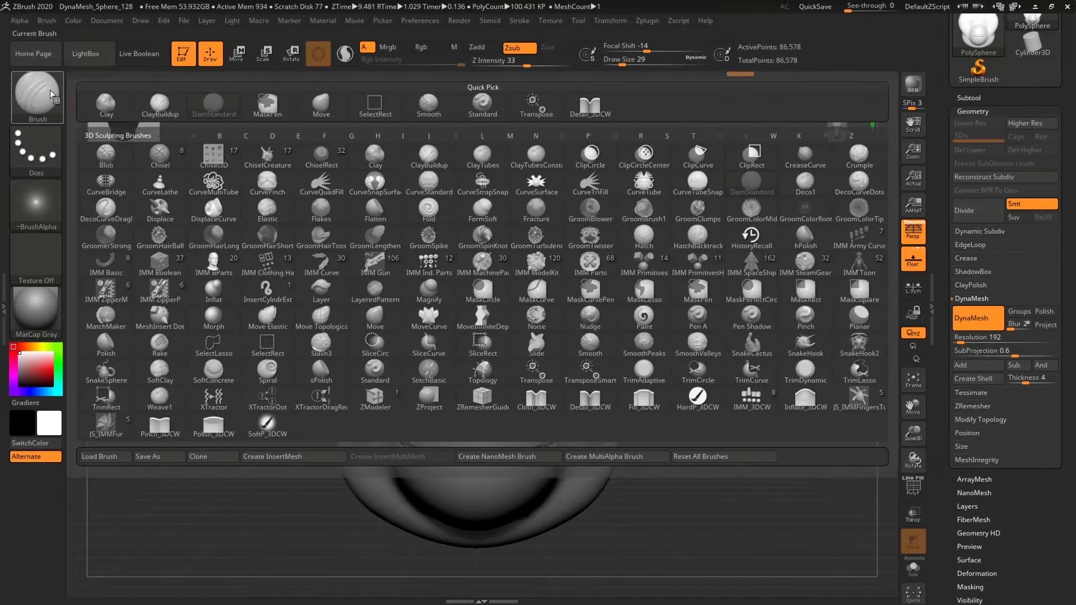
left_click(164, 104)
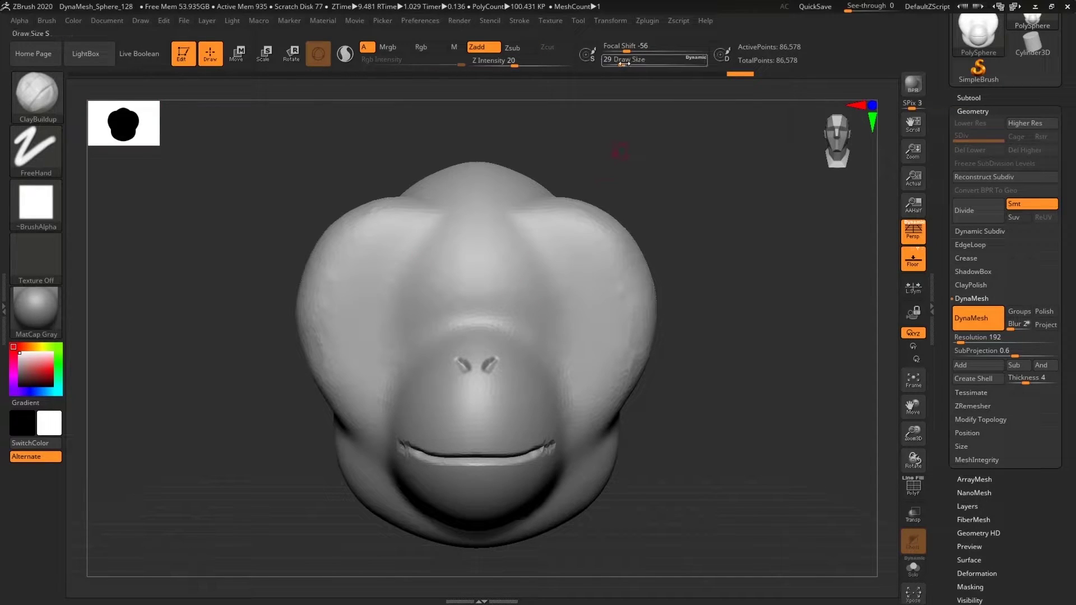
left_click_drag(622, 63, 633, 63)
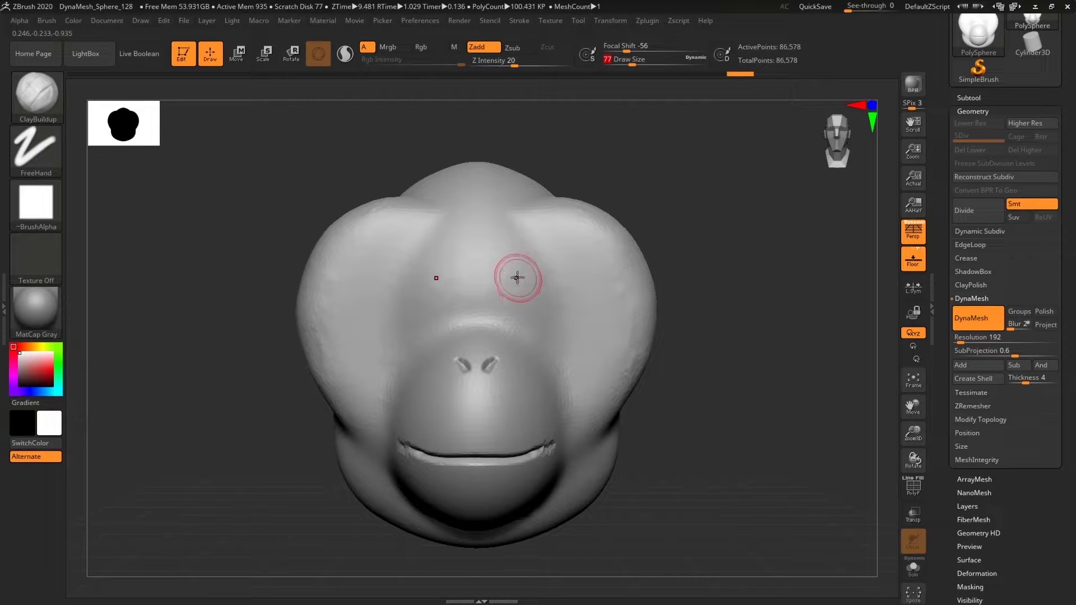
mouse_move(512, 291)
left_mouse_down("alt")
mouse_move(535, 290)
mouse_move(537, 312)
mouse_move(543, 304)
mouse_move(530, 297)
mouse_move(586, 328)
left_mouse_up("alt")
mouse_move(729, 393)
left_mouse_down("alt")
mouse_move(745, 344)
mouse_move(684, 411)
mouse_move(742, 386)
mouse_move(721, 396)
left_mouse_up("alt")
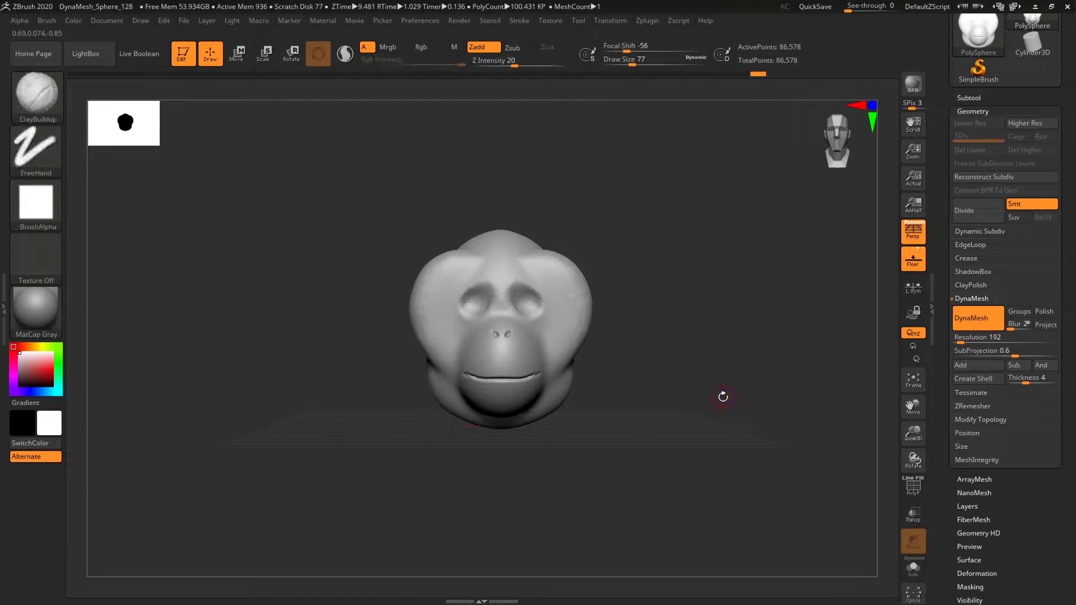
left_click_drag(698, 349, 665, 253, "alt")
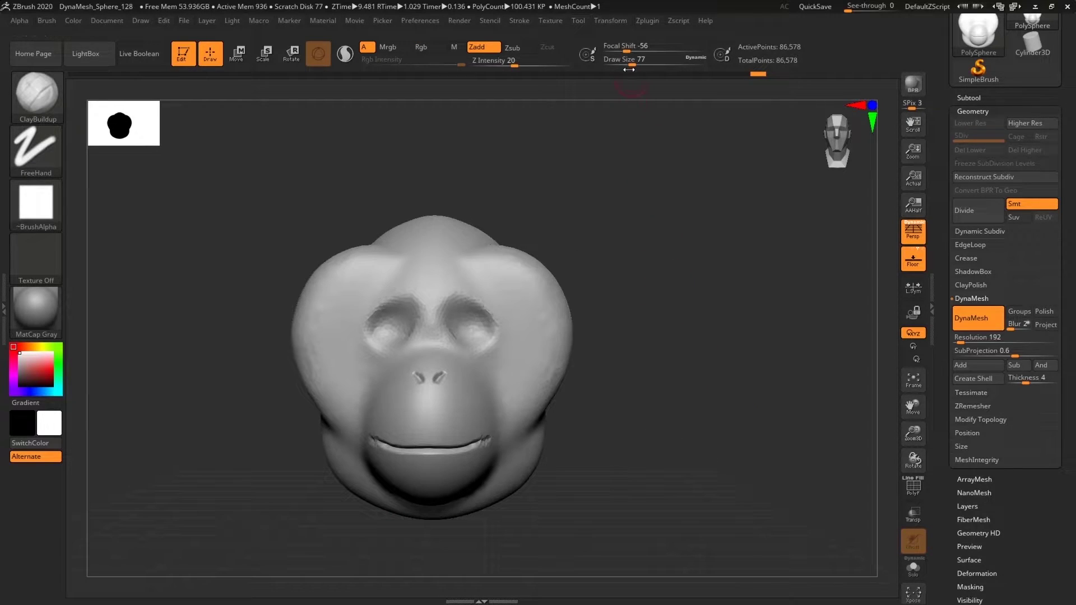
Build up ridges from the brow around the outer cheeks and add under-eye volume with ClayBuildup at draw size 108, smoothing the strokes.
left_click_drag(628, 69, 636, 65)
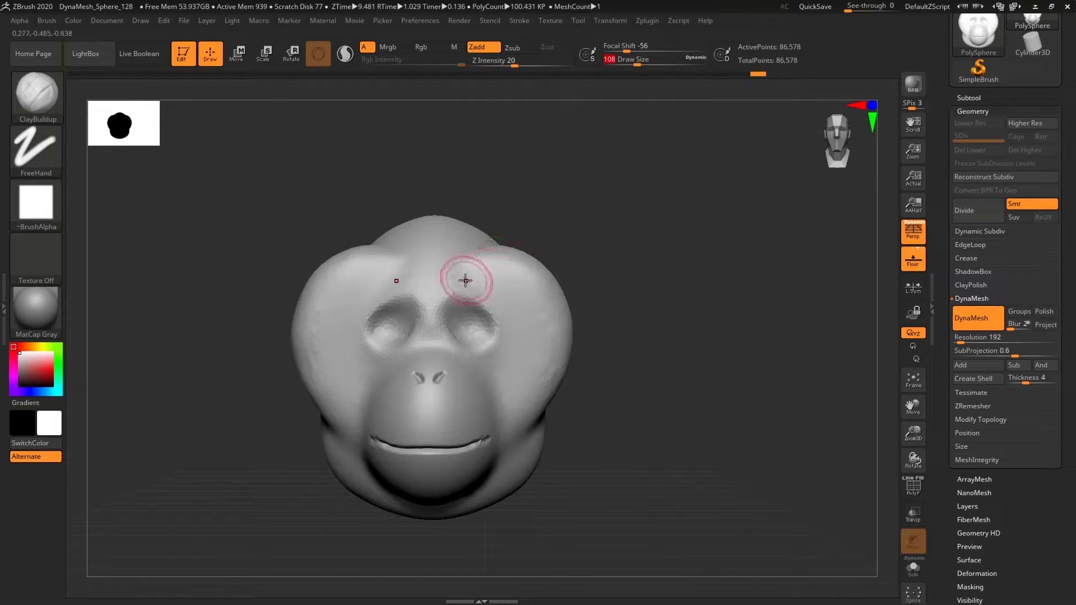
mouse_move(466, 280)
left_mouse_down()
mouse_move(522, 268)
mouse_move(540, 313)
mouse_move(533, 391)
mouse_move(516, 372)
mouse_move(530, 389)
mouse_move(503, 424)
left_mouse_up()
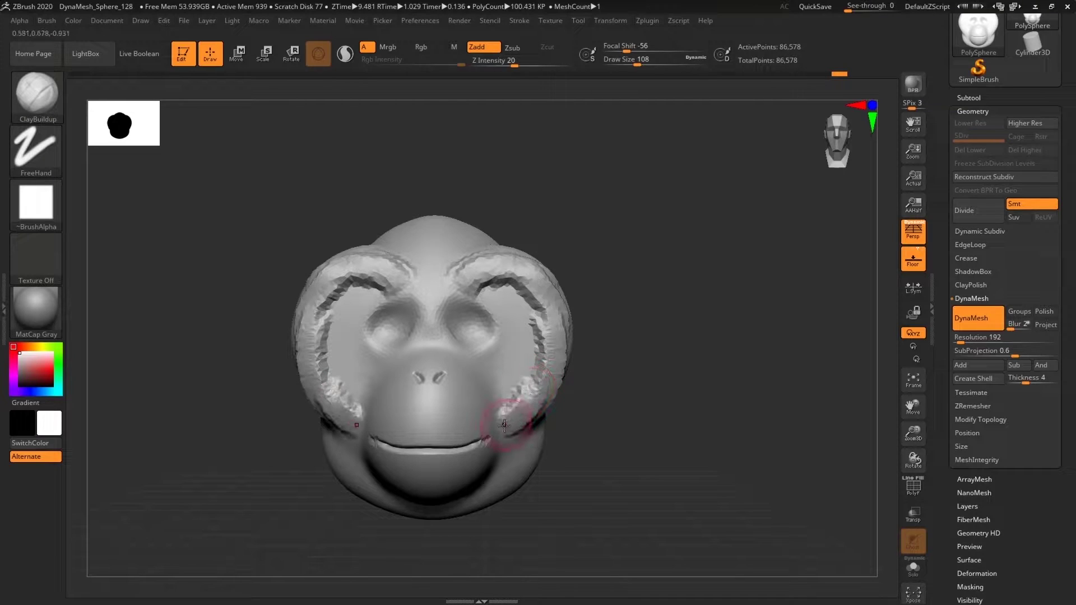
left_click_drag(511, 317, 531, 355)
mouse_move(487, 282)
left_mouse_down()
mouse_move(529, 301)
mouse_move(533, 390)
mouse_move(468, 278)
mouse_move(541, 295)
mouse_move(543, 424)
left_mouse_up()
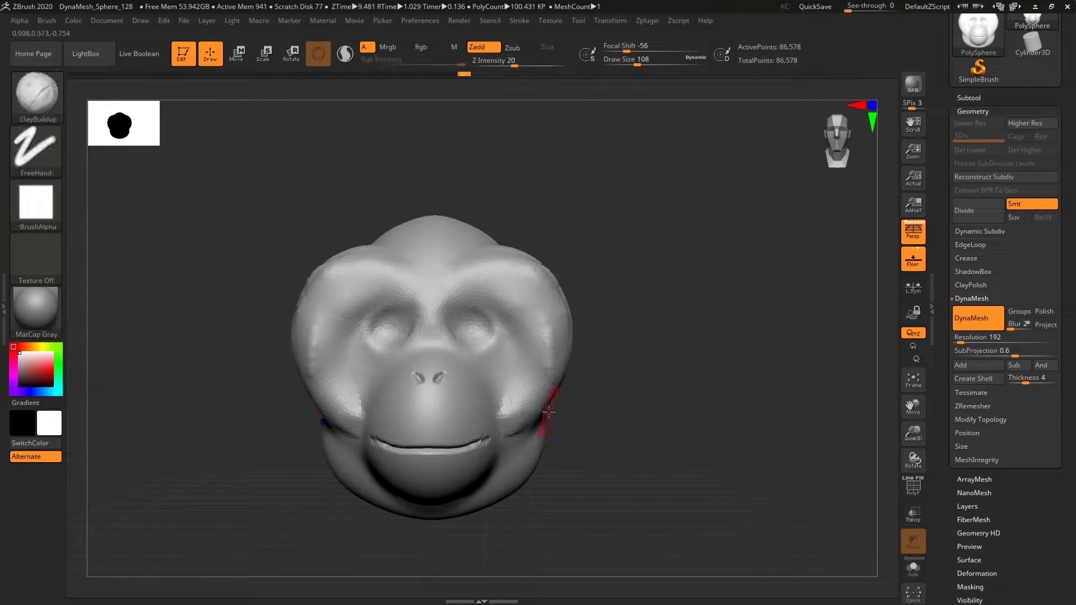
mouse_move(706, 409)
left_mouse_down()
mouse_move(672, 409)
mouse_move(695, 406)
left_mouse_up()
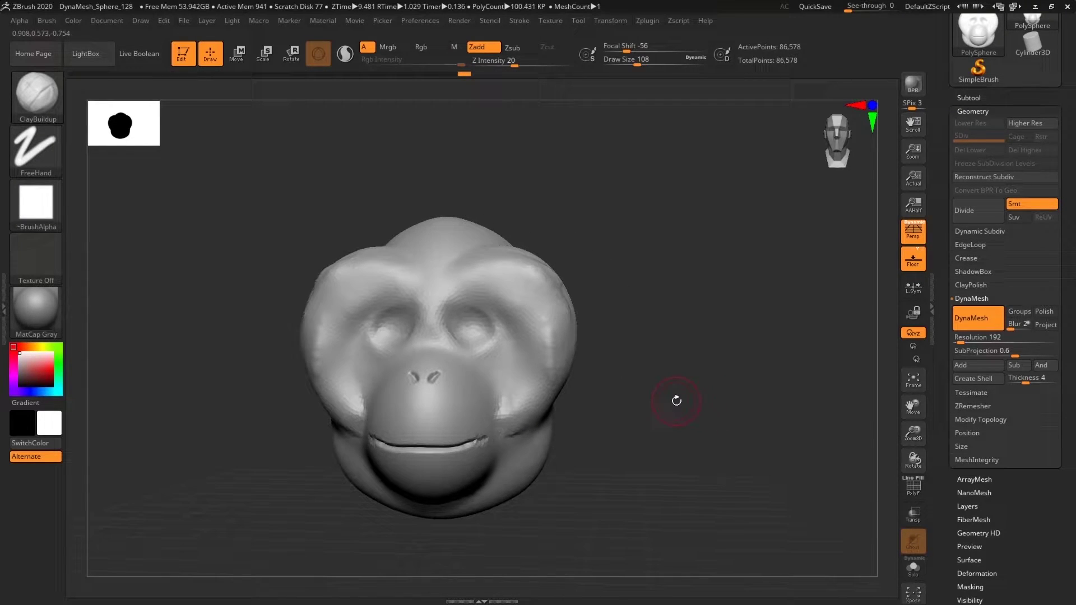
mouse_move(493, 360)
left_mouse_down()
mouse_move(502, 377)
mouse_move(481, 360)
mouse_move(509, 366)
left_mouse_up()
Carve creases from the inner eyes down along the muzzle with DamStandard and smooth the under-eye areas.
left_click(51, 100)
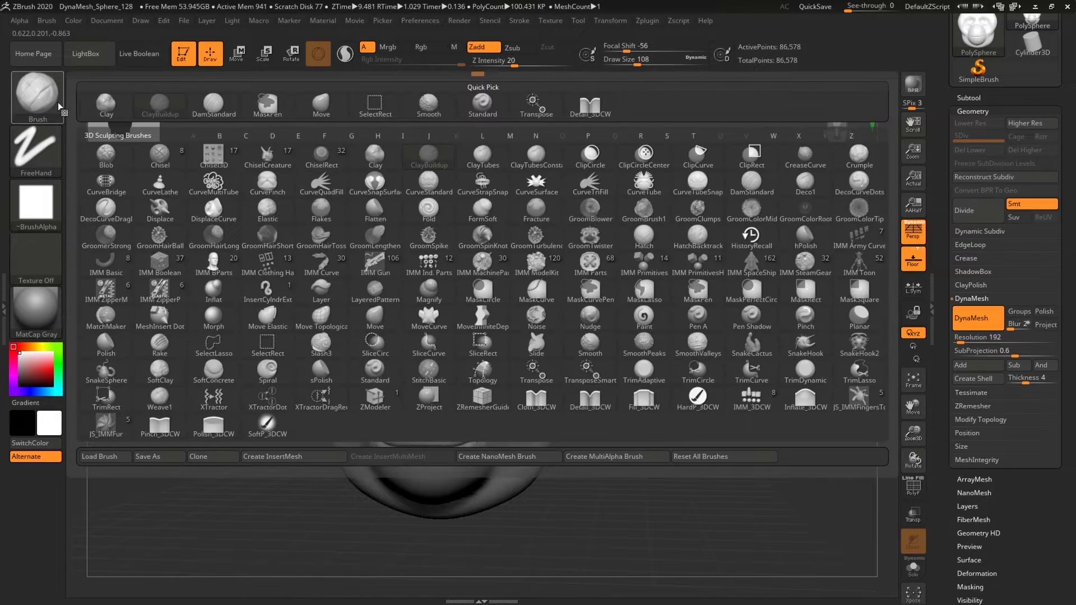
left_click(206, 106)
left_click_drag(447, 344, 487, 389)
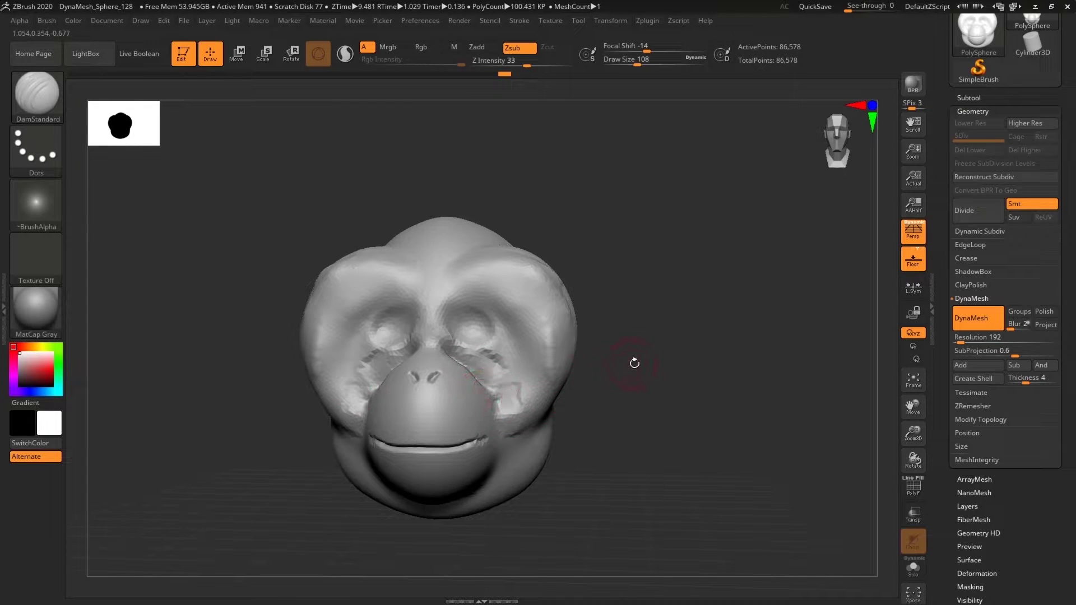
key("shift")
mouse_move(634, 363)
left_mouse_down()
mouse_move(492, 372)
mouse_move(490, 343)
left_mouse_up()
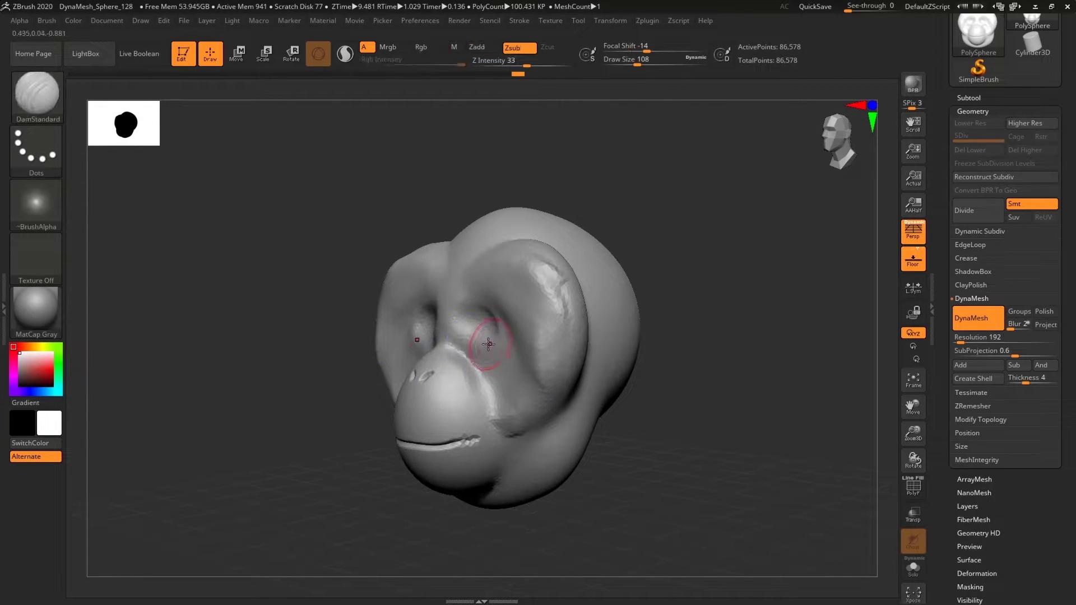
mouse_move(649, 327)
left_mouse_down()
mouse_move(684, 314)
mouse_move(688, 325)
mouse_move(667, 305)
left_mouse_up()
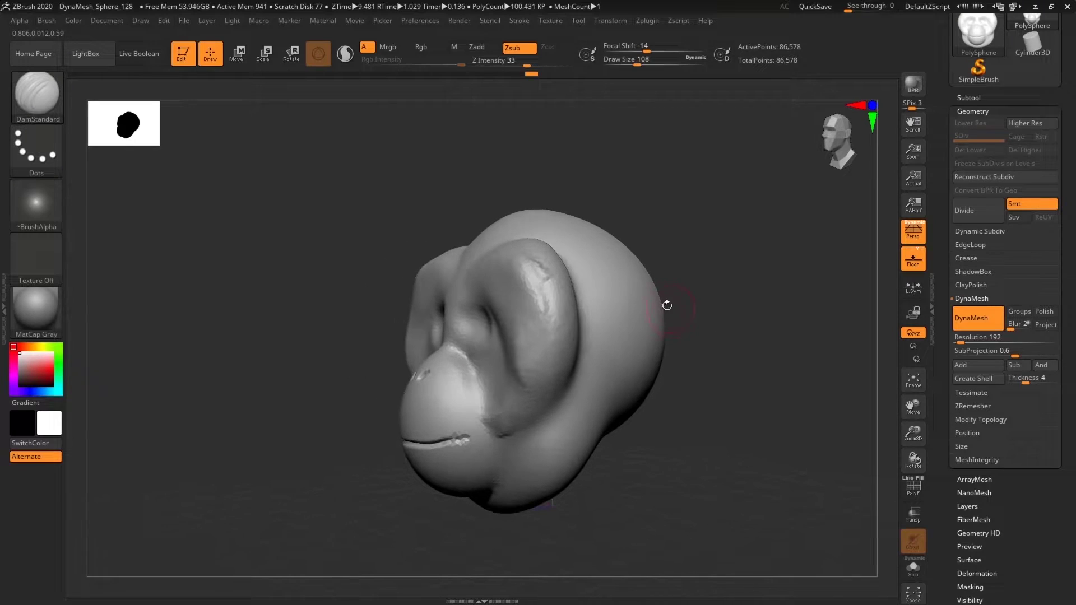
Reshape the eye sockets and pull the brow down over them with the Move brush at draw size 128.
left_click(35, 93)
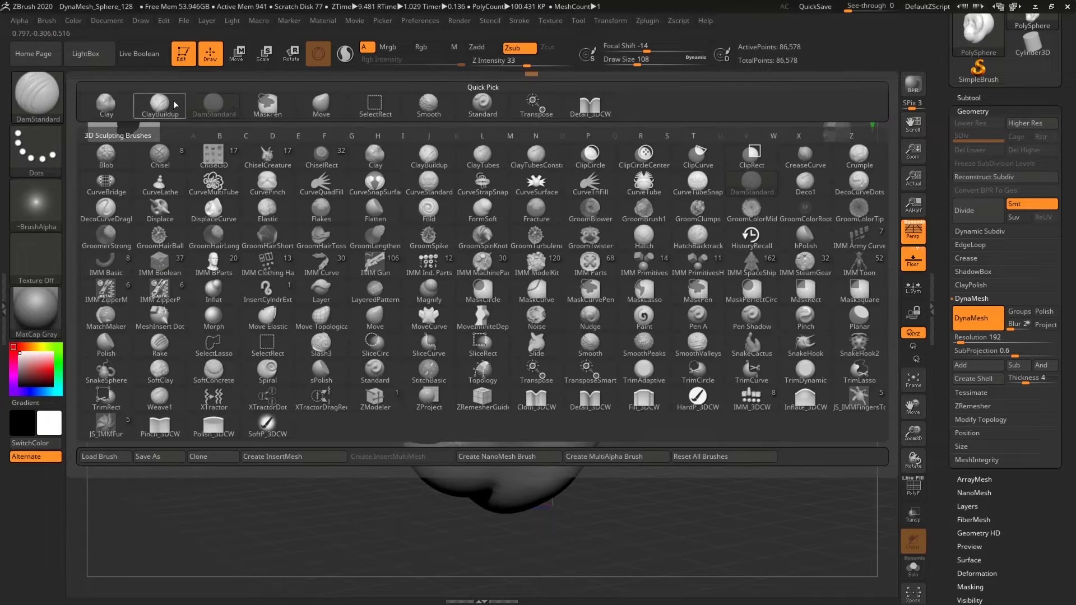
left_click(321, 106)
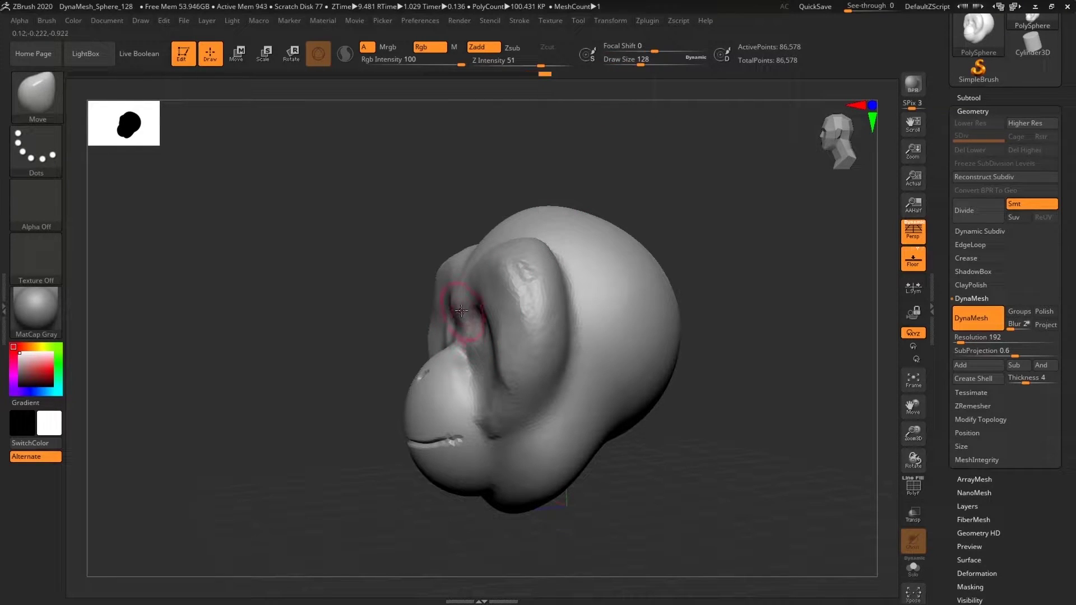
left_click_drag(720, 345, 774, 356)
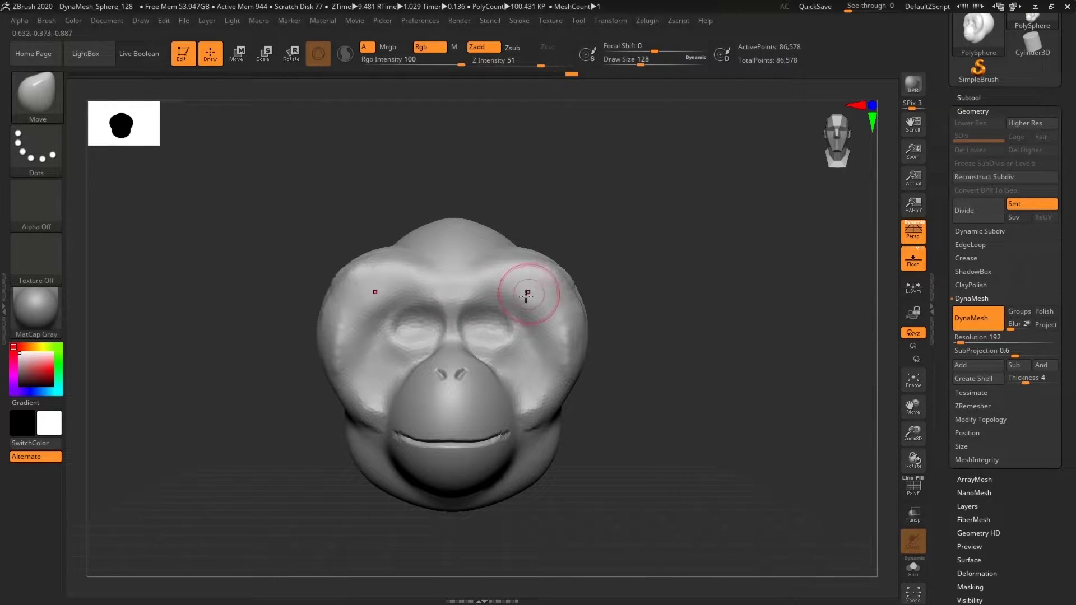
left_click_drag(504, 306, 509, 319)
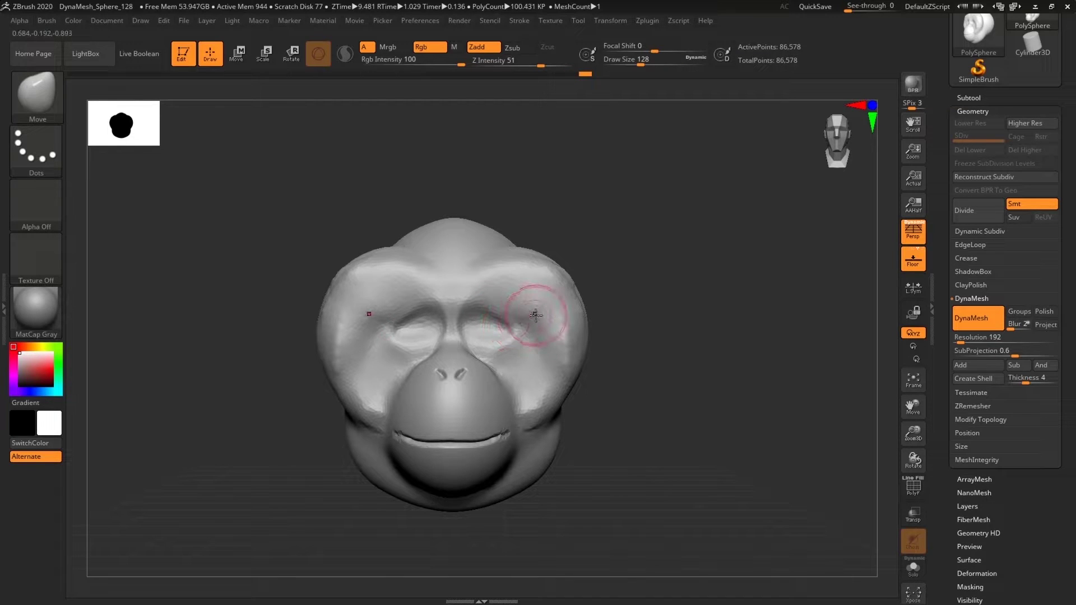
mouse_move(762, 462)
left_mouse_down()
mouse_move(685, 471)
mouse_move(733, 479)
mouse_move(737, 444)
left_mouse_up()
Insert a Sphere3D as a new subtool below the ape head.
left_click(981, 99)
left_click(1028, 566)
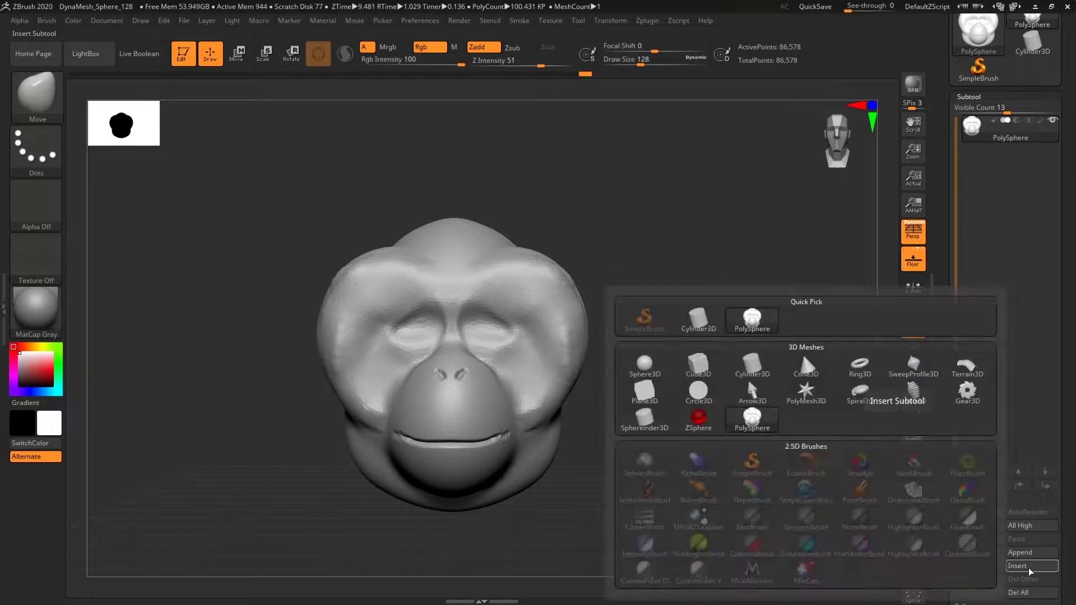
left_click(1031, 554)
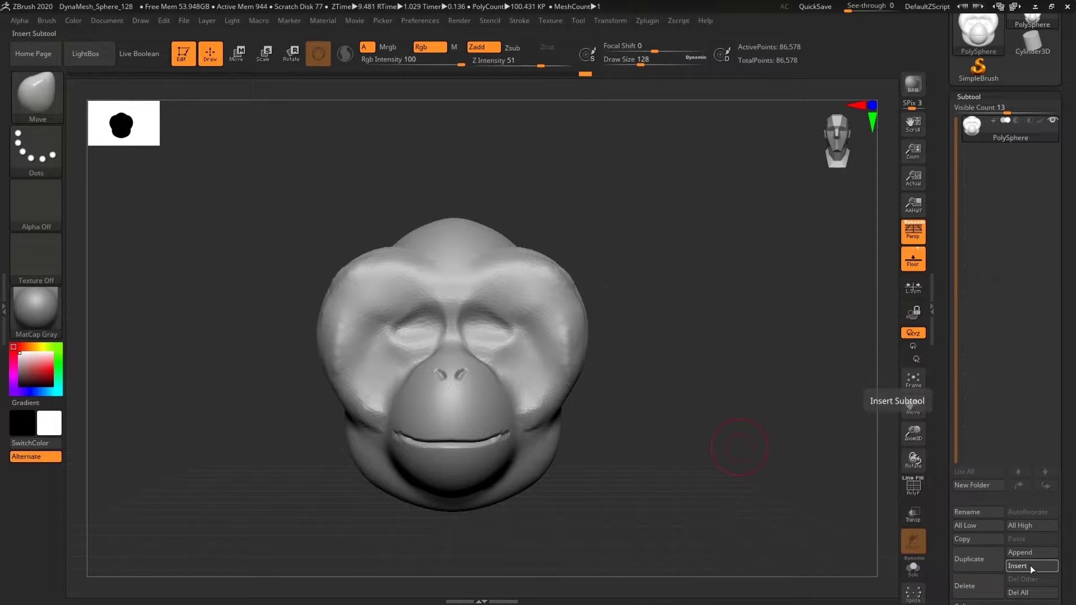
left_click(1030, 566)
left_click(642, 365)
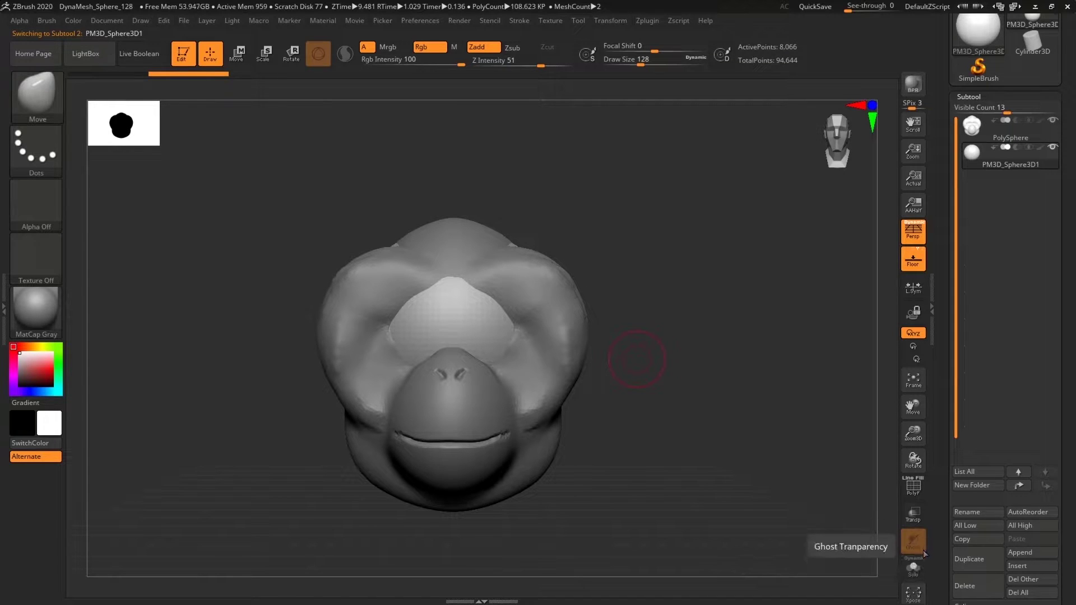
With transparency on, scale the sphere down to eyeball size and position it in one eye socket, shifted forward toward the face.
left_click(914, 511)
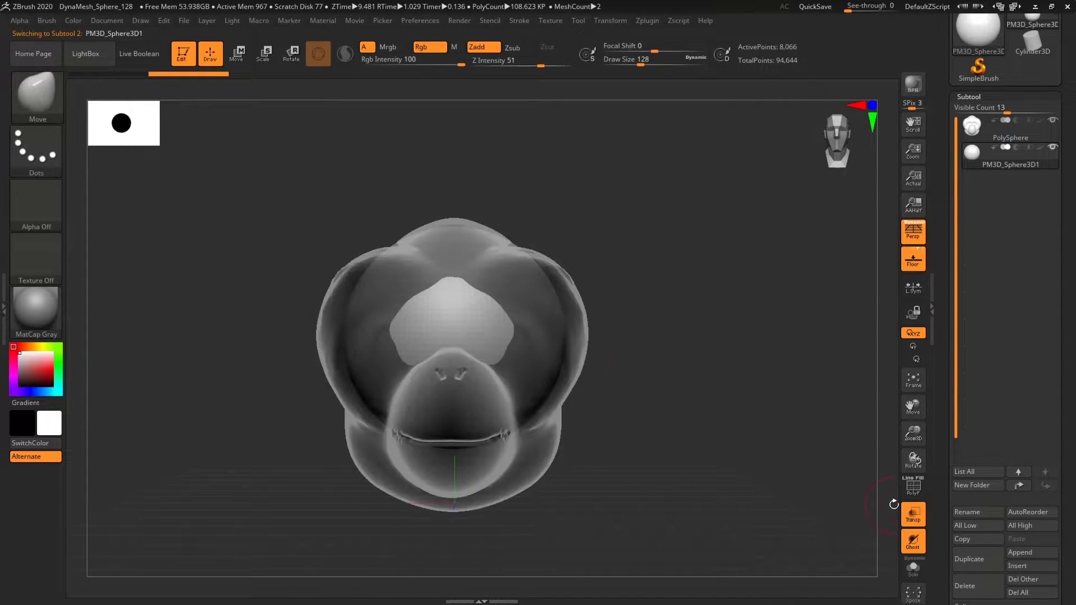
key("e")
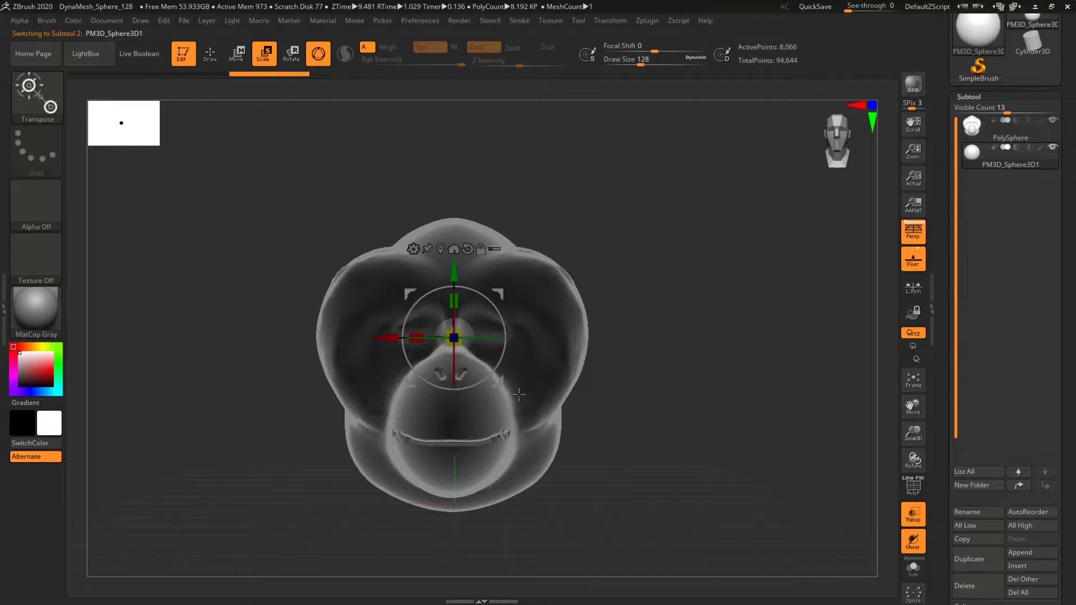
left_click_drag(500, 383, 531, 375)
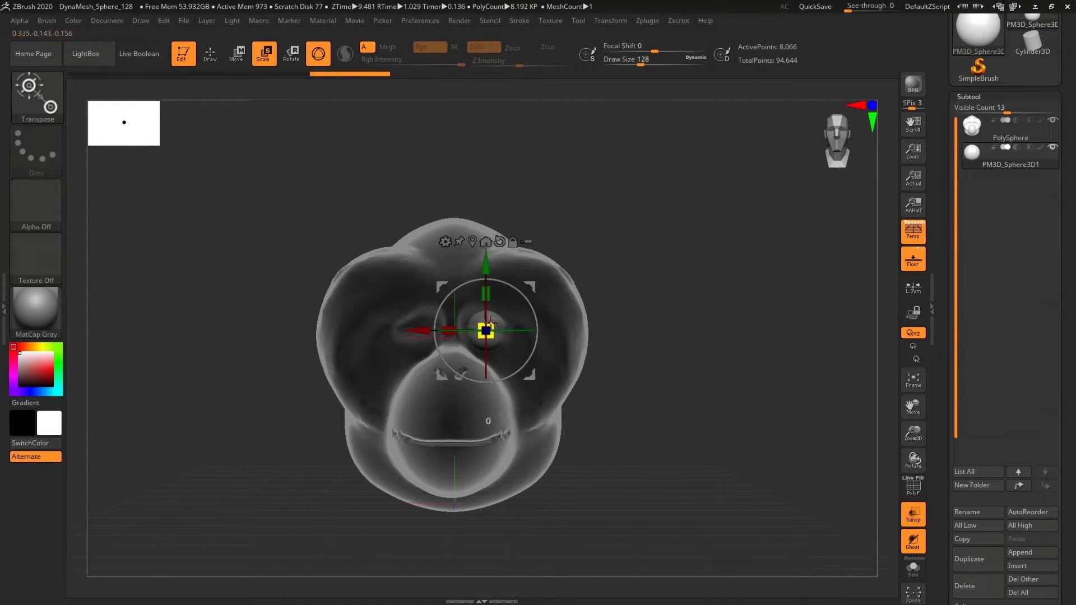
left_click_drag(490, 326, 491, 327)
left_click_drag(689, 373, 637, 374, "shift")
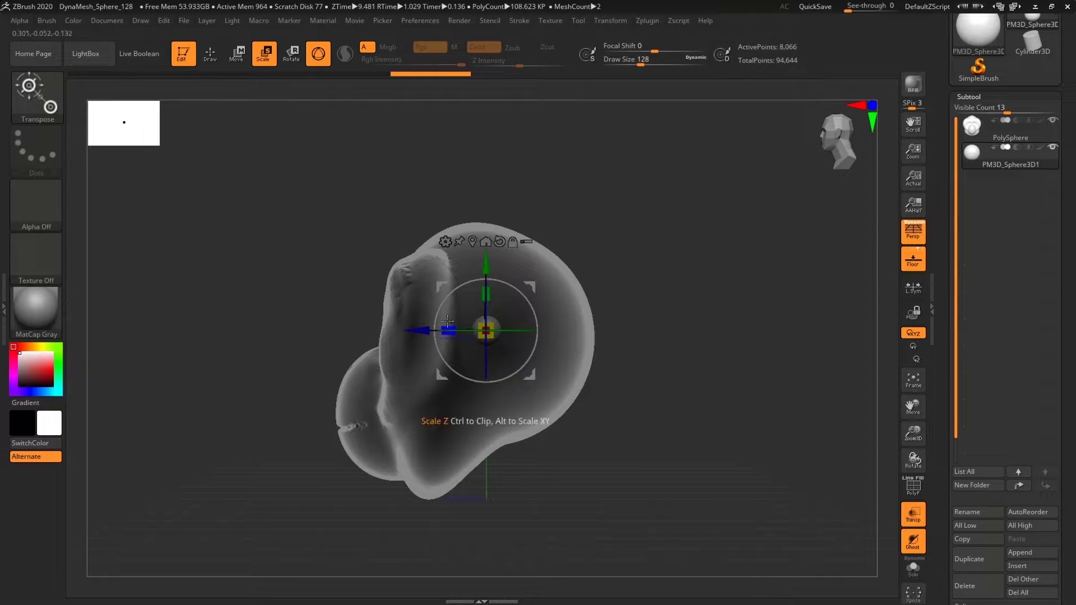
left_click_drag(420, 331, 339, 331)
left_click_drag(708, 374, 647, 405)
left_click_drag(600, 379, 735, 384, "shift")
Mirror the eyeball across the X axis with SubTool Master, merging it into one SubTool.
left_click(650, 25)
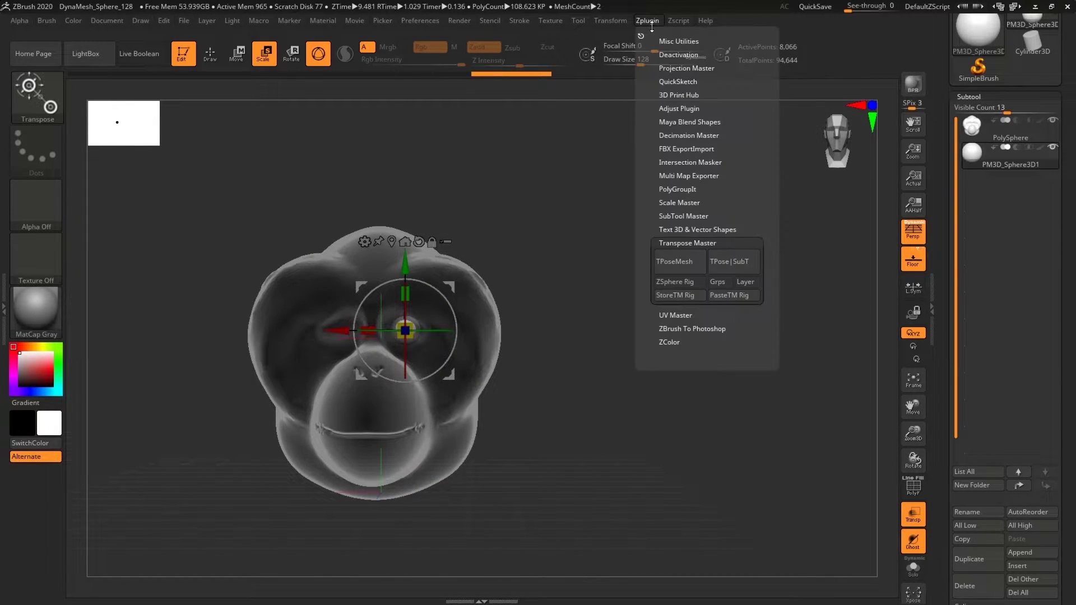
left_click(690, 216)
left_click(732, 268)
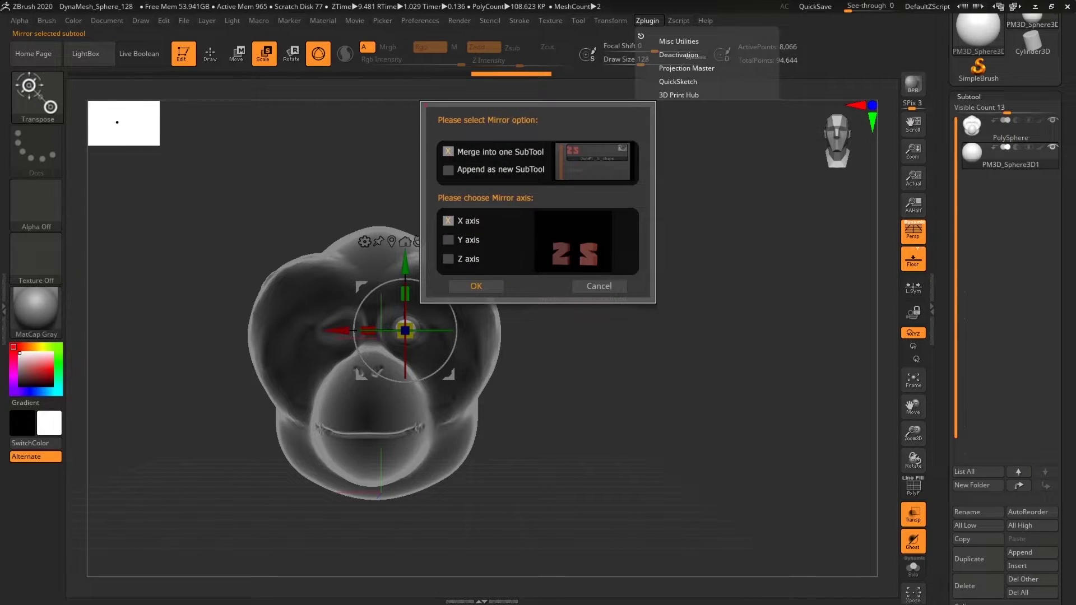
left_click(480, 283)
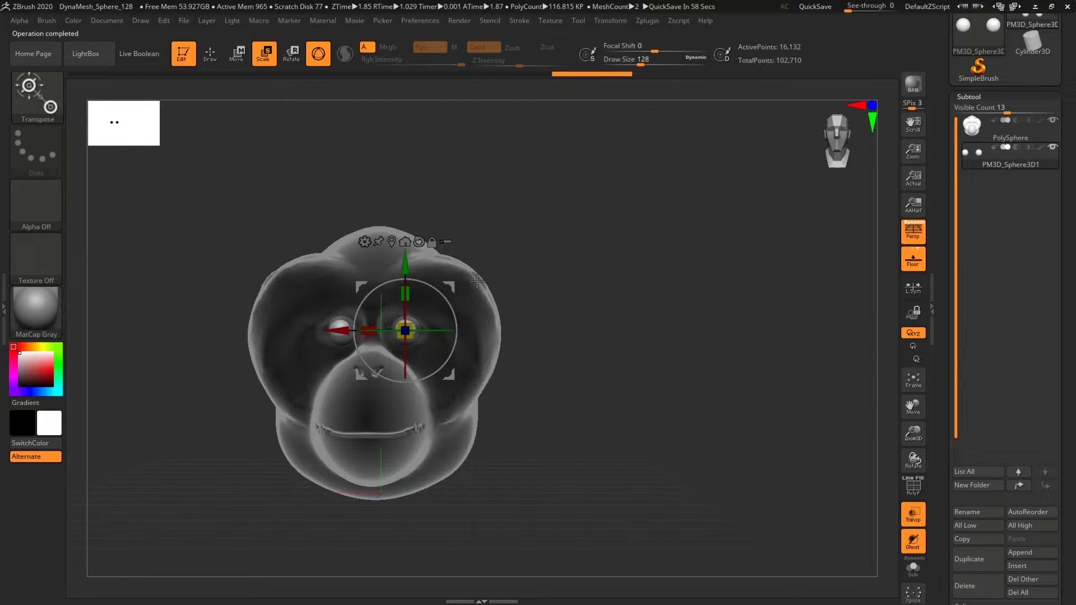
Switch off transparency, return to Draw mode and make the head the active subtool.
left_click(913, 521)
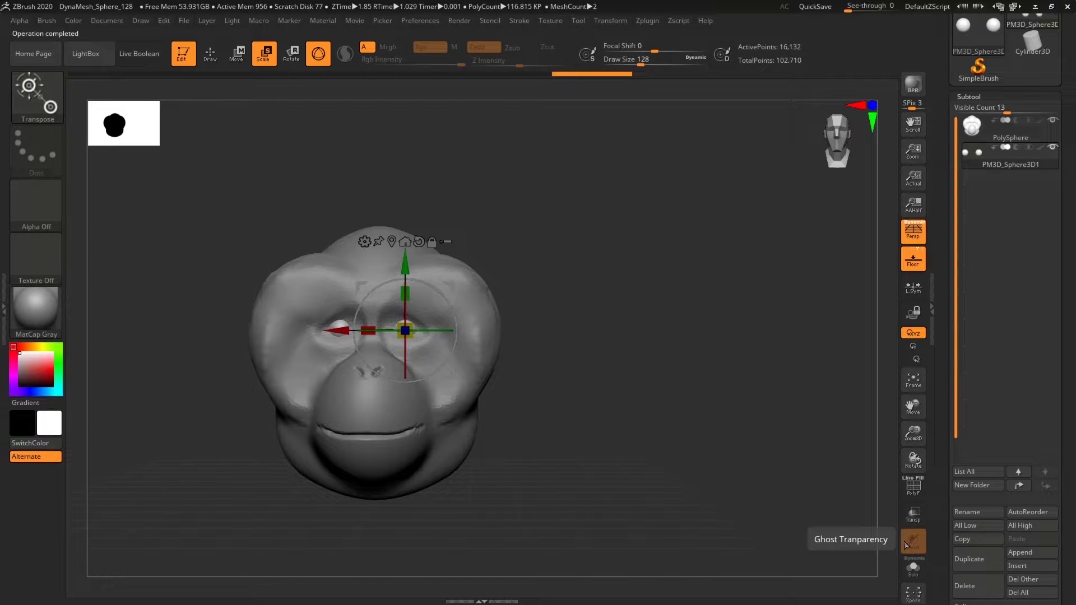
left_click(213, 58)
mouse_move(723, 381)
left_mouse_down()
mouse_move(637, 380)
mouse_move(657, 389)
mouse_move(644, 426)
left_mouse_up()
right_click_drag(543, 442, 694, 394, "alt")
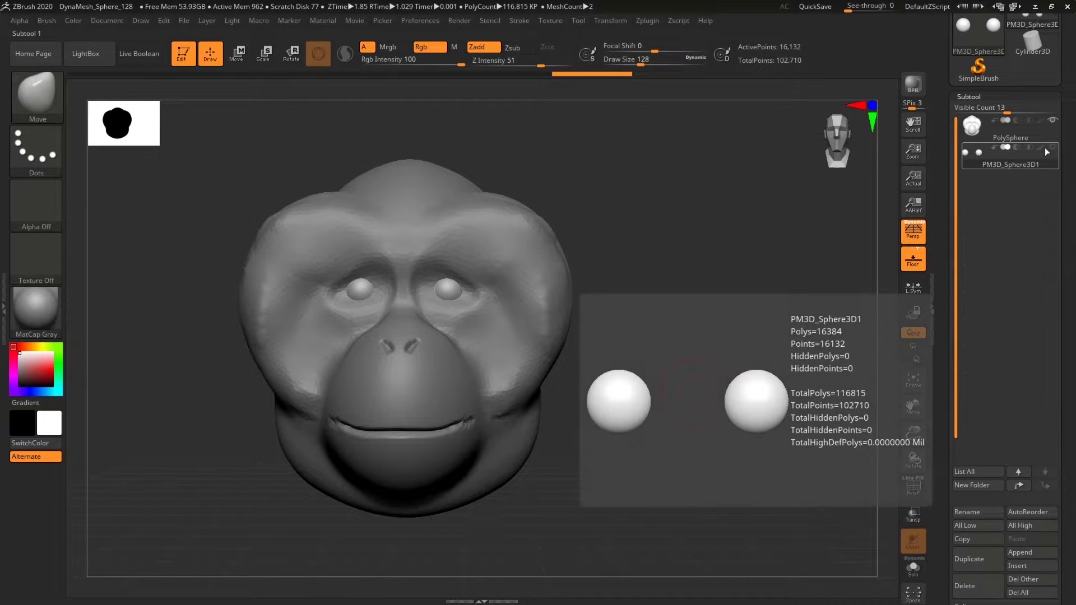
left_click(971, 127)
Try to sculpt eyelid rims around the eye sockets with the ClayBuildup brush at draw size 49.
left_click(62, 103)
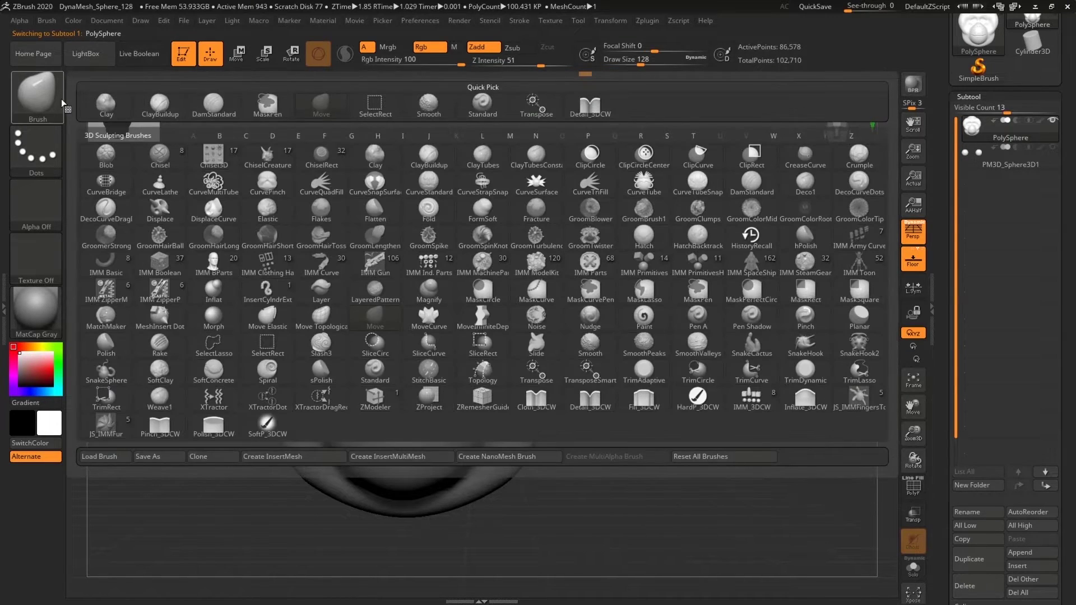
left_click(159, 110)
left_click_drag(637, 61, 613, 77)
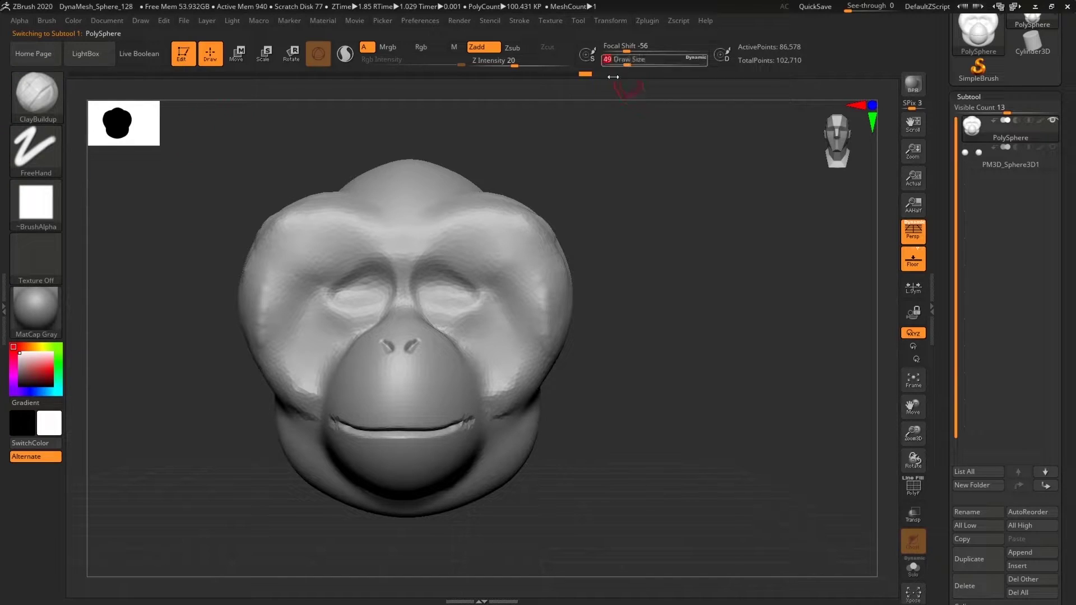
left_click_drag(442, 290, 446, 300)
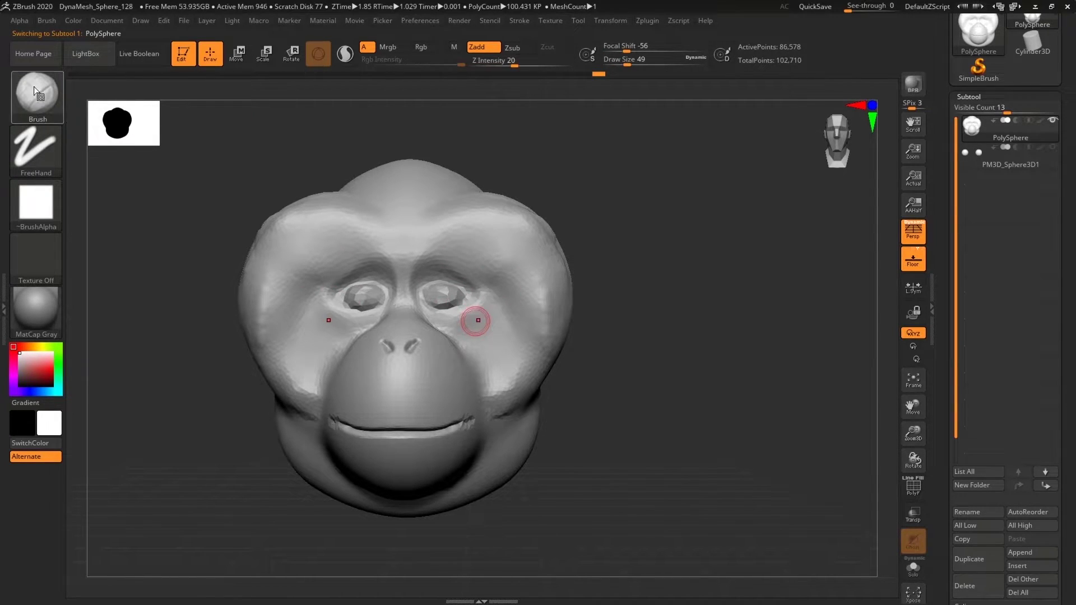
Try to pull the eyelids together over the sockets with the Move brush at draw size 120.
key("b")
left_click(354, 97)
left_click_drag(627, 58, 639, 59)
left_click_drag(462, 253, 449, 298)
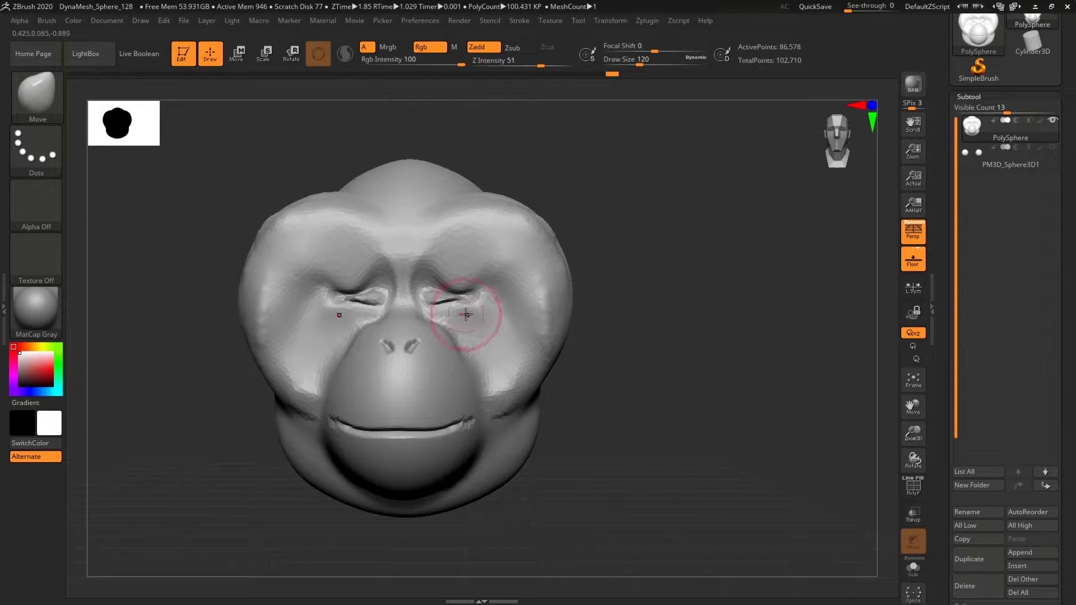
mouse_move(723, 442)
left_mouse_down()
mouse_move(671, 449)
mouse_move(725, 442)
mouse_move(702, 441)
left_mouse_up()
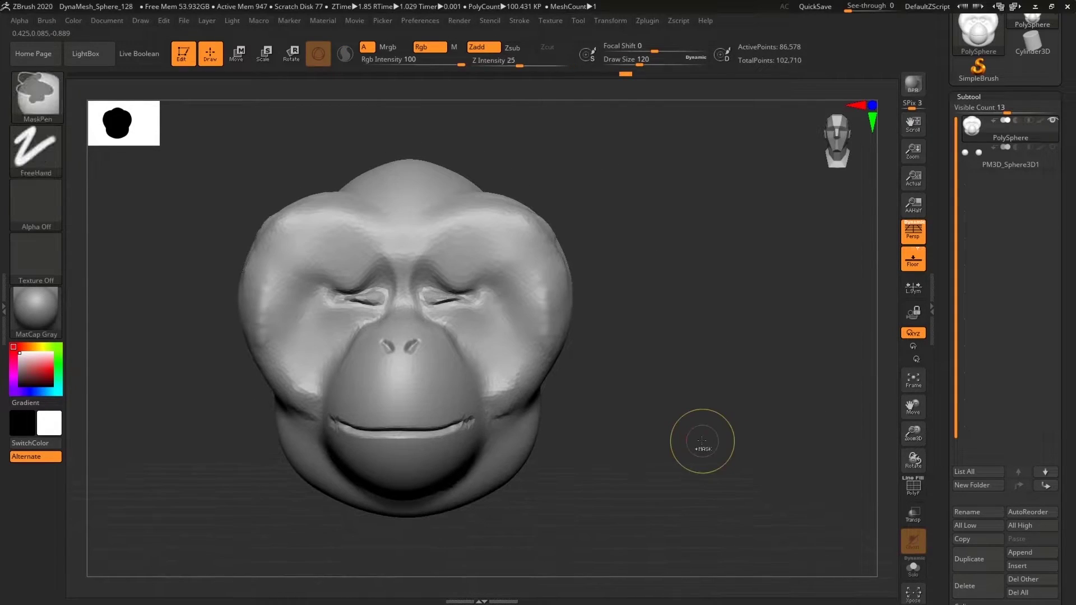
Undo the eyelid sculpting and show the eyeballs subtool again.
key("ctrl+z")
key("ctrl+z")
key("ctrl+z")
key("ctrl+z")
key("ctrl+z")
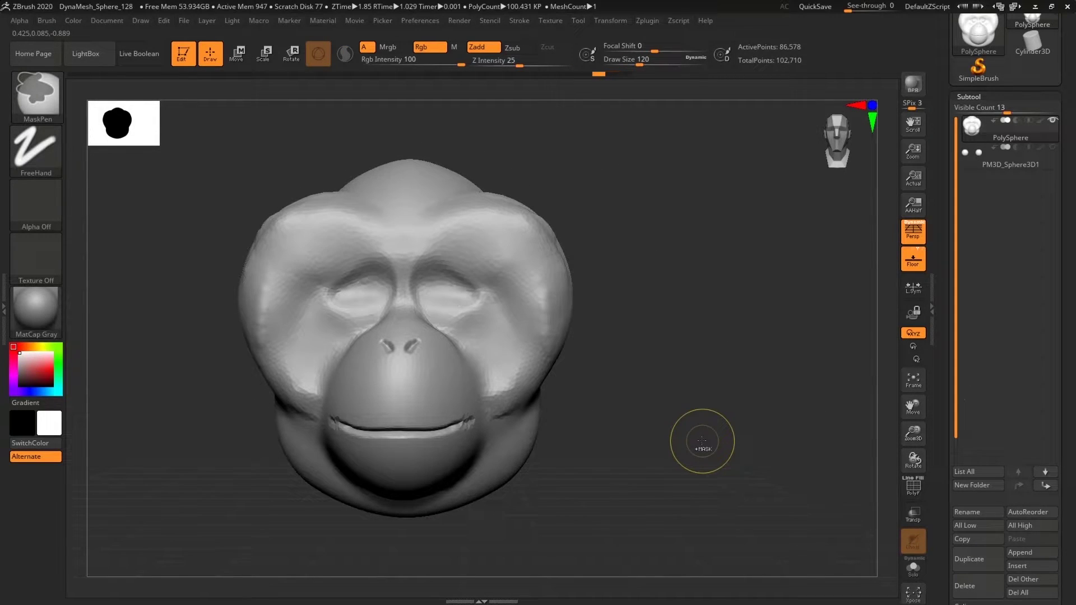
left_click(1053, 147)
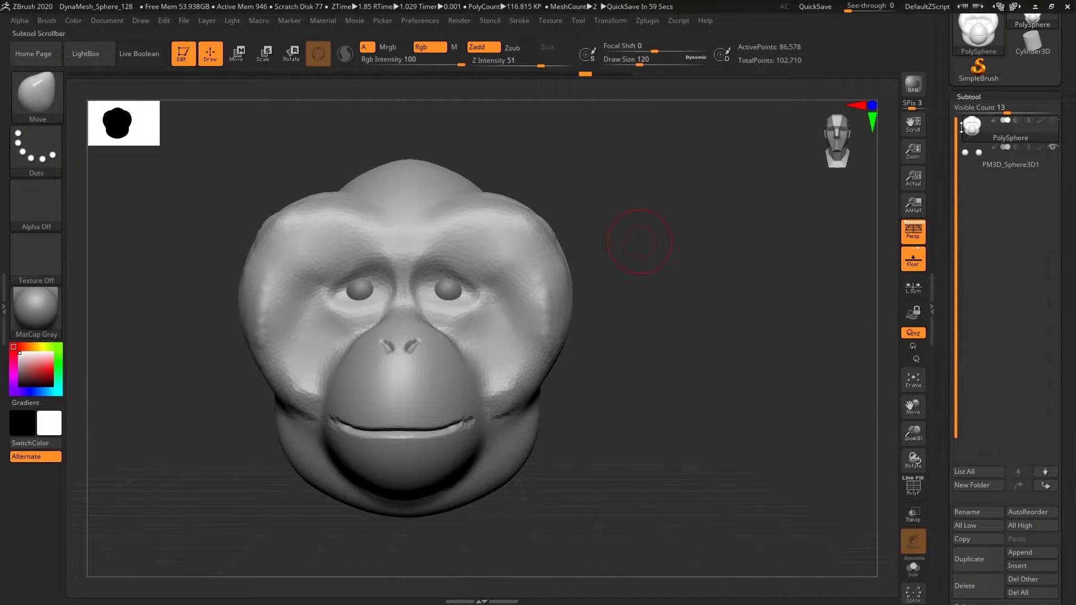
Try to pull the upper lids down over the eyeballs with the Move brush, and undo it.
left_click_drag(464, 260, 466, 301)
mouse_move(655, 320)
left_mouse_down()
mouse_move(675, 353)
mouse_move(706, 345)
mouse_move(680, 355)
left_mouse_up()
key("ctrl")
key("ctrl+z")
key("ctrl+z")
key("ctrl+z")
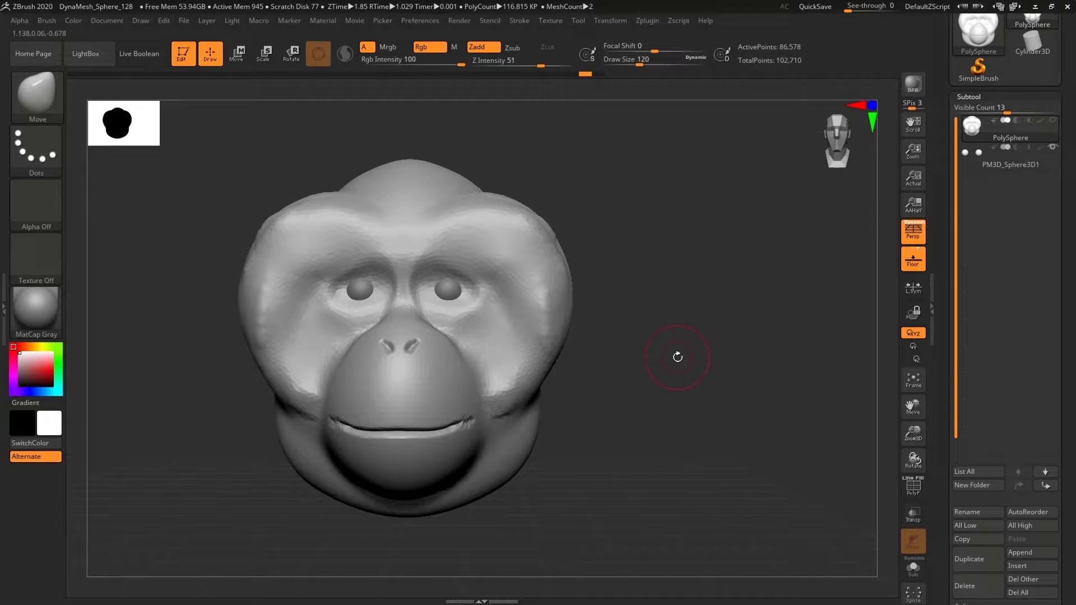
Carve wrinkles and bags around and under the eyes with the DamStandard brush at draw size 35.
left_click(42, 93)
key("d")
key("s")
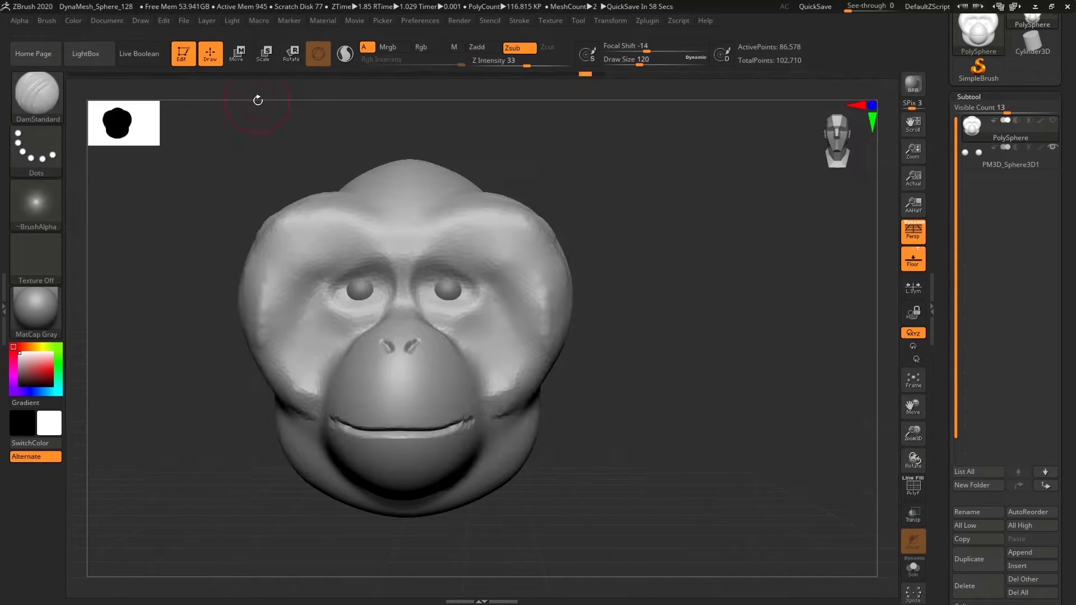
left_click(631, 62)
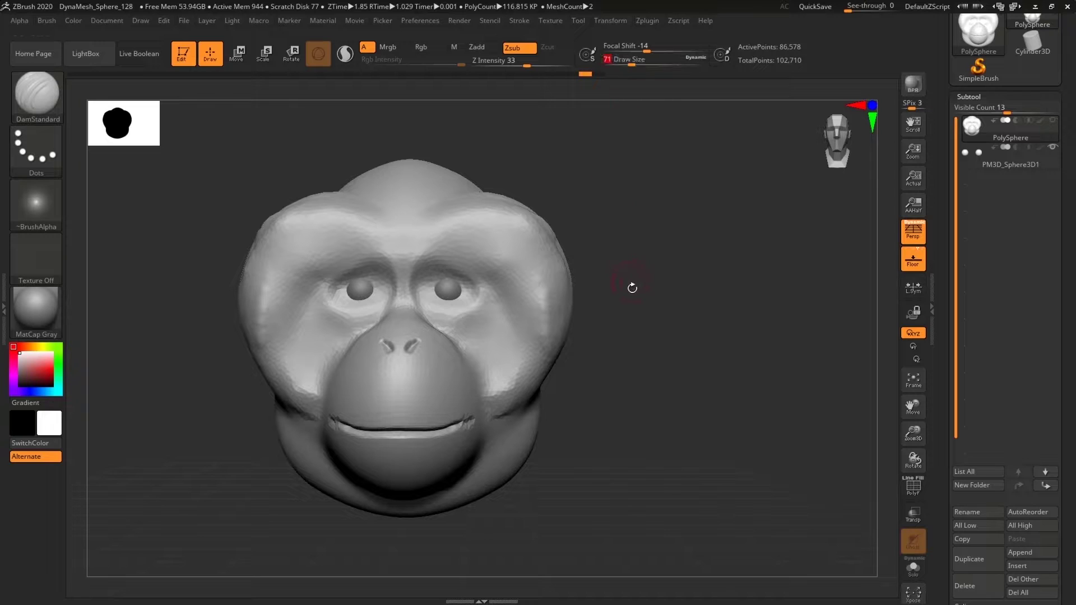
left_click_drag(645, 331, 653, 274, "alt")
left_click_drag(629, 64, 624, 65)
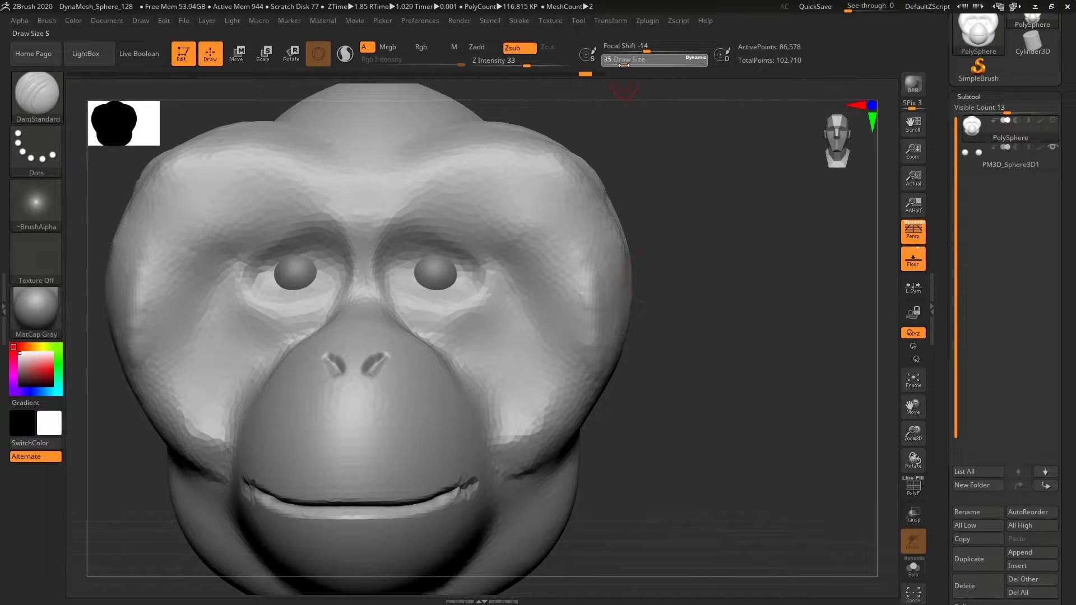
left_click_drag(703, 256, 793, 324, "alt")
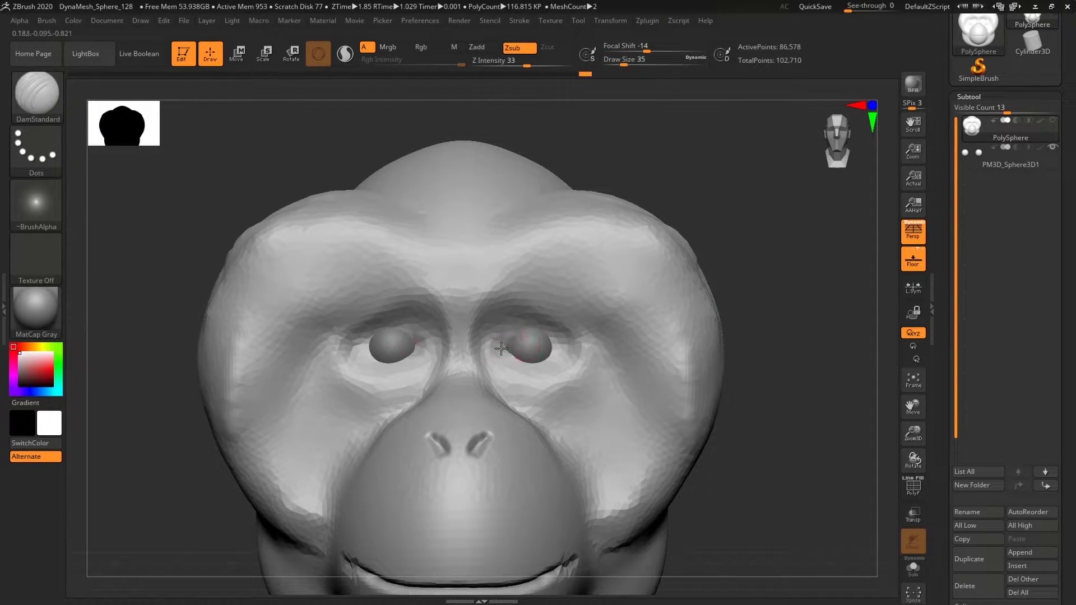
mouse_move(500, 336)
left_mouse_down()
mouse_move(540, 332)
mouse_move(492, 348)
mouse_move(498, 360)
mouse_move(516, 355)
mouse_move(567, 379)
left_mouse_up()
mouse_move(806, 460)
left_mouse_down()
mouse_move(800, 479)
mouse_move(775, 395)
mouse_move(804, 460)
mouse_move(784, 436)
mouse_move(742, 422)
mouse_move(747, 408)
left_mouse_up()
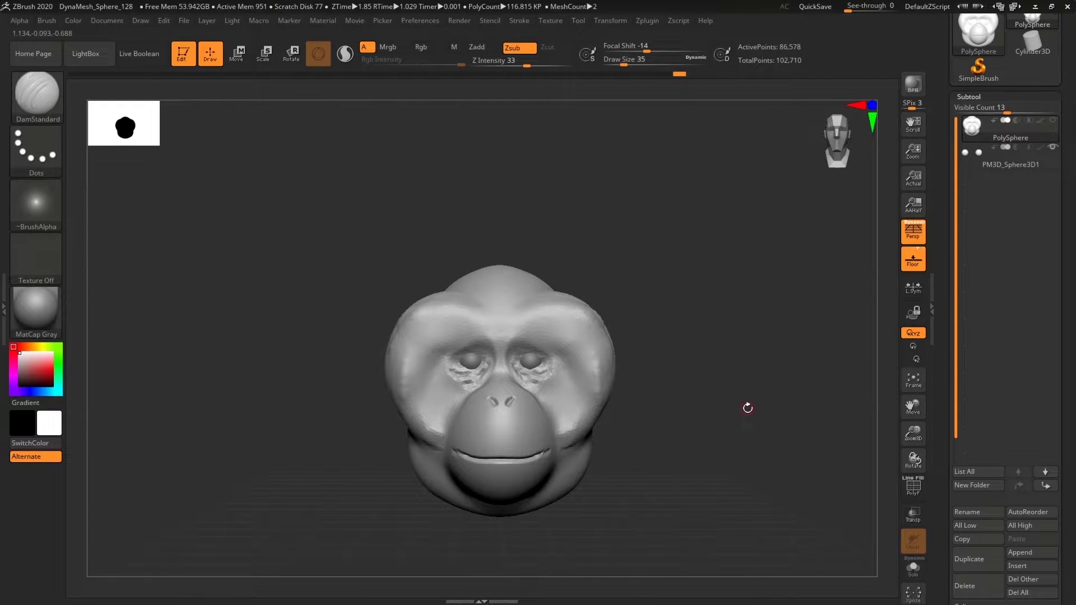
Build up the nostril wings and the septum with ClayBuildup at draw size 37, and smooth them.
left_click_drag(698, 407, 734, 457, "alt")
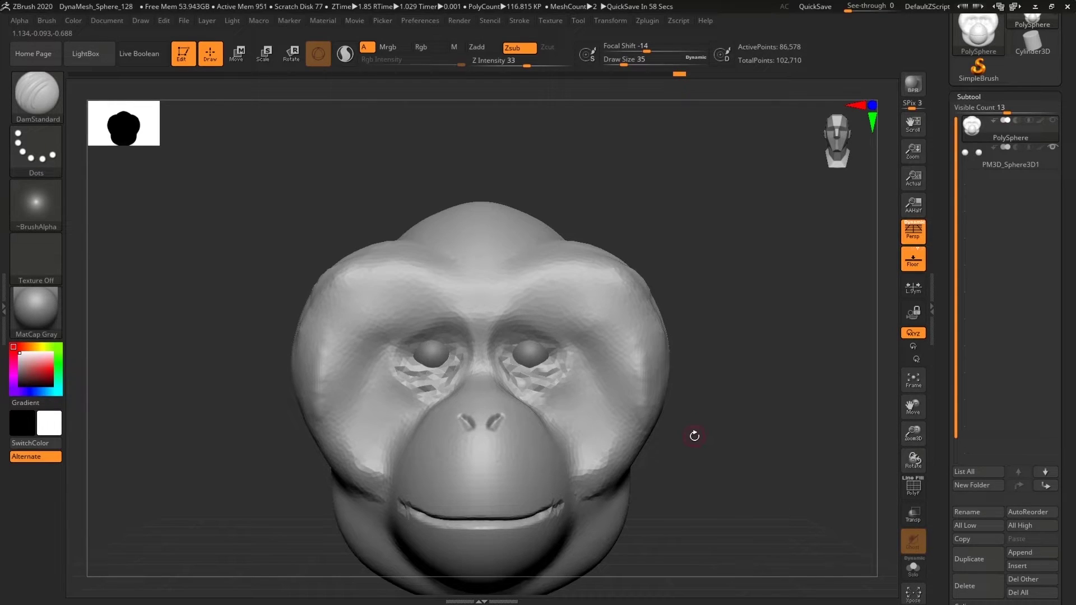
left_click(41, 95)
left_click(163, 108)
left_click_drag(738, 419, 682, 433, "alt")
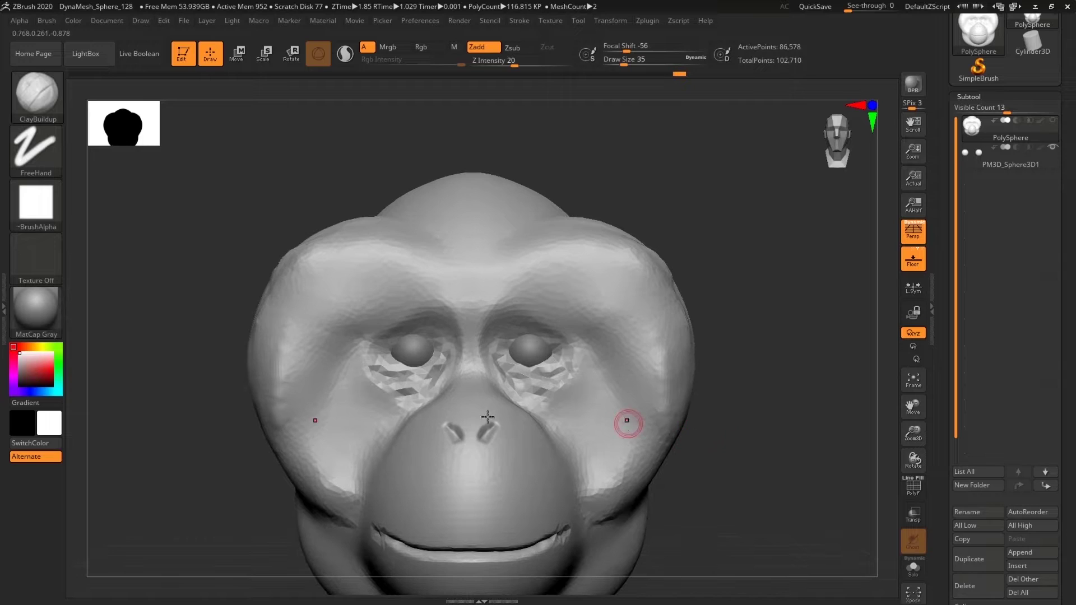
left_click_drag(622, 66, 624, 65)
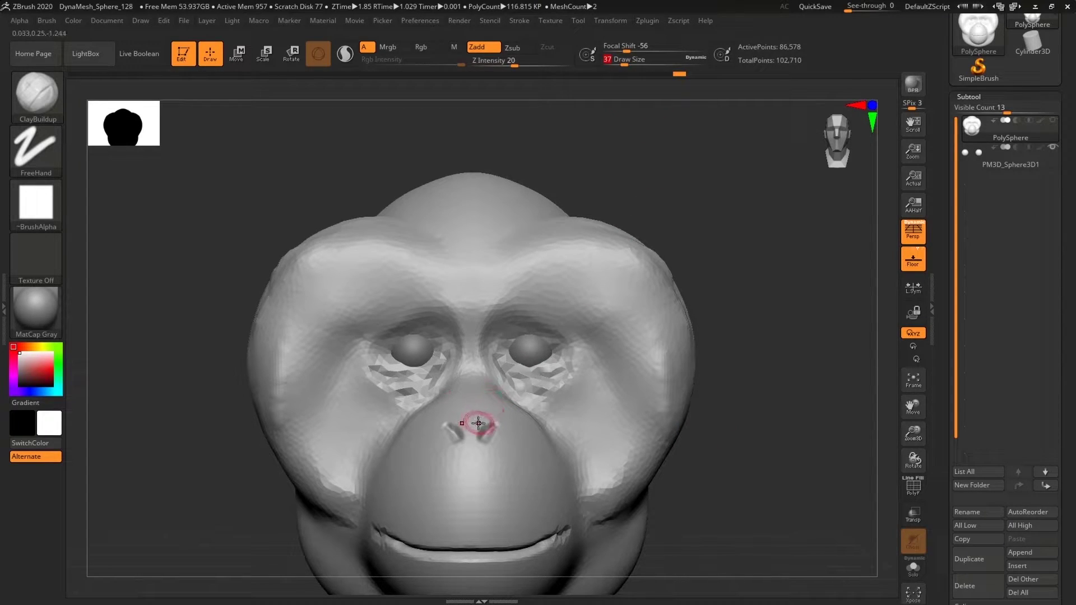
left_click_drag(484, 419, 501, 438)
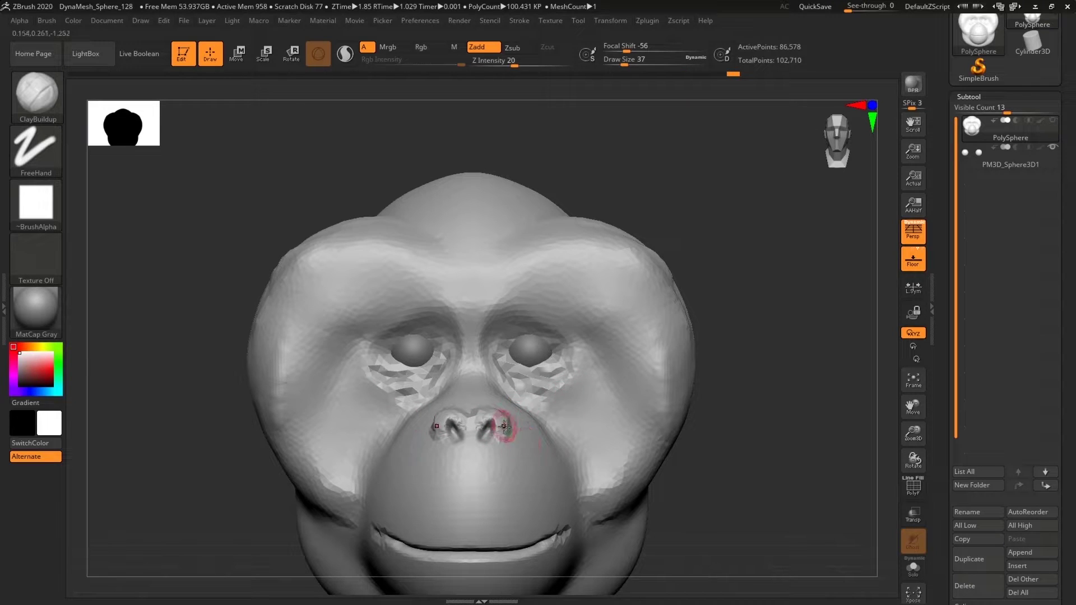
left_click_drag(503, 433, 469, 430)
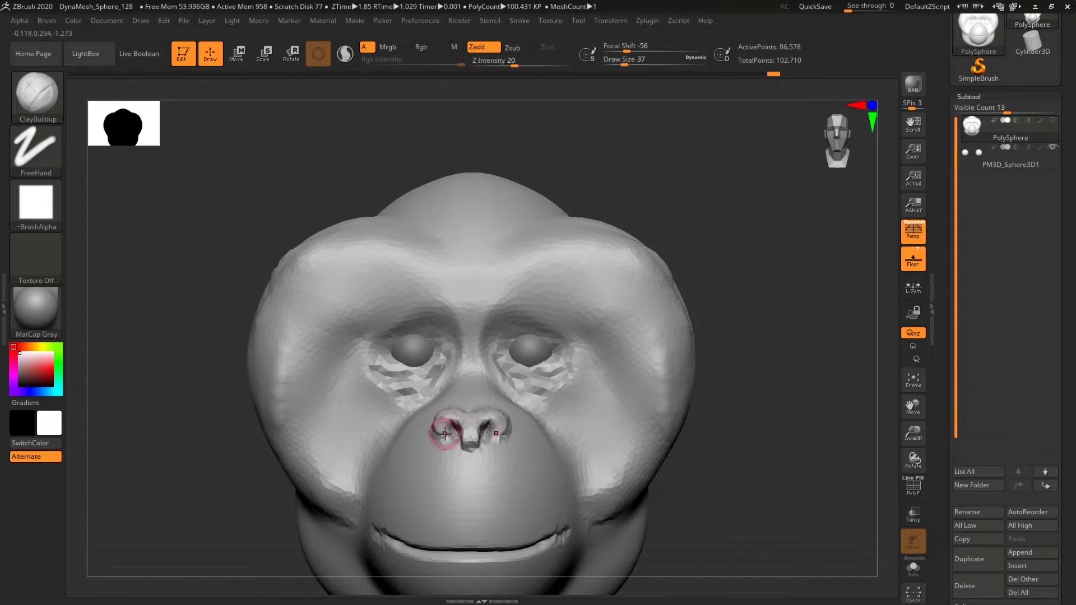
key("shift")
mouse_move(498, 419)
left_mouse_down("shift")
mouse_move(504, 444)
mouse_move(475, 439)
left_mouse_up("shift")
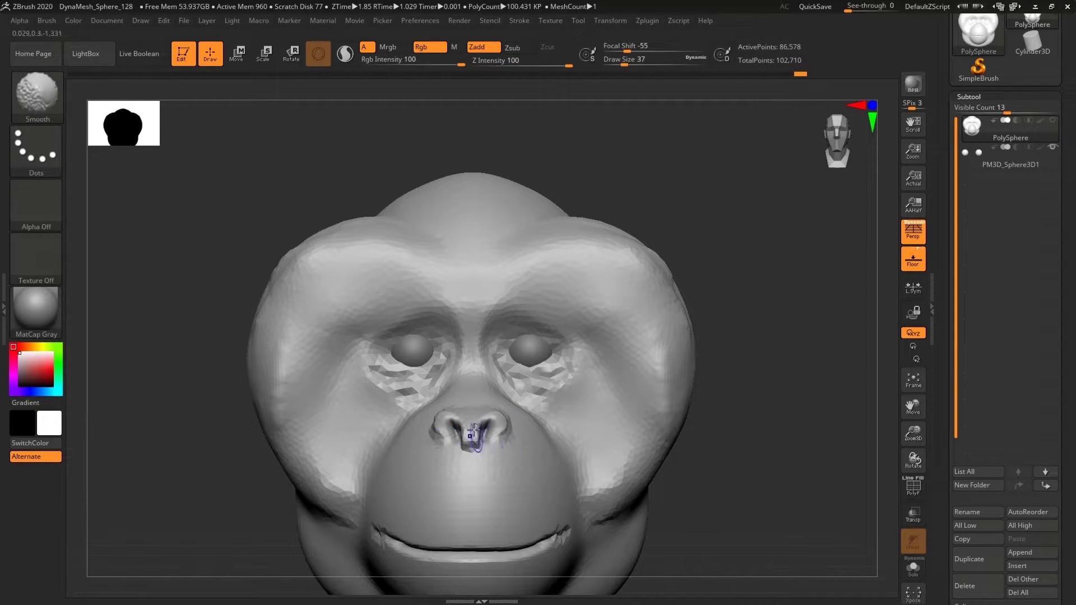
Build up the lips along the mouth line with the ClayBuildup brush and smooth them out to the mouth corners.
left_click_drag(761, 474, 712, 395, "alt")
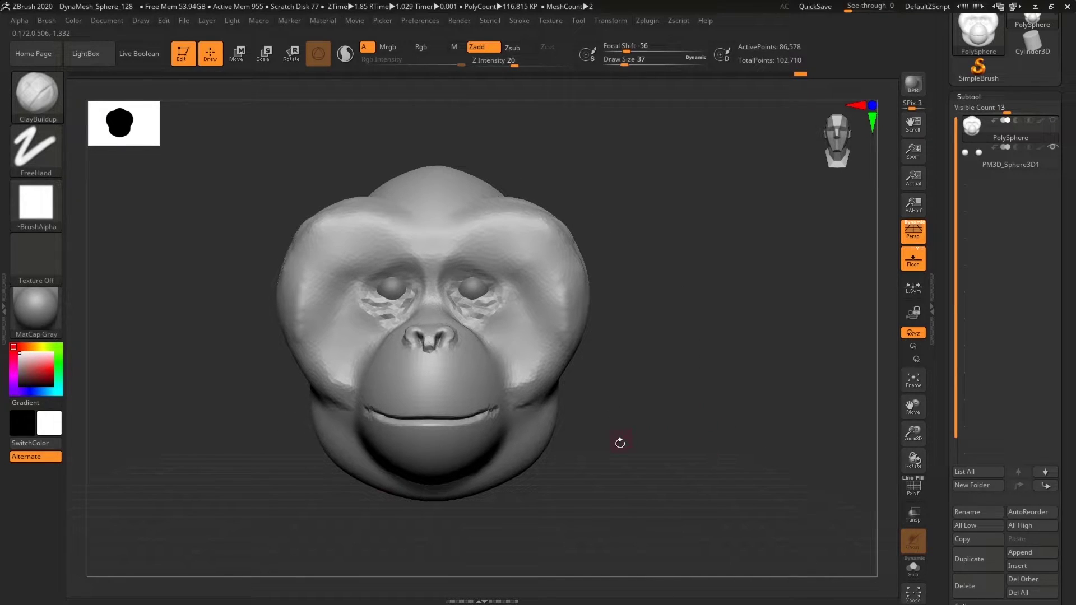
left_click_drag(620, 443, 572, 463)
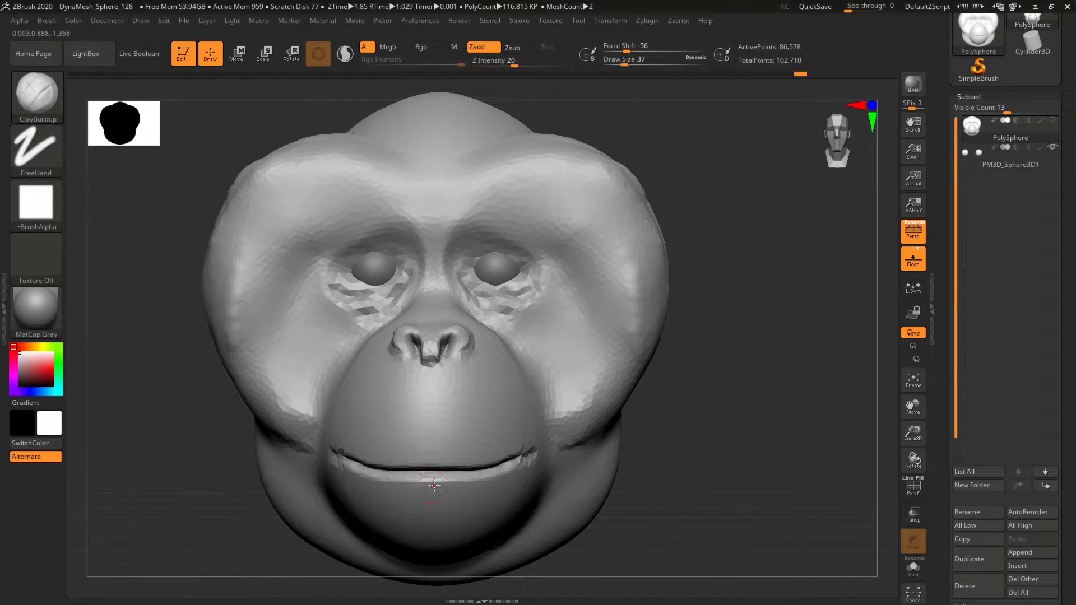
mouse_move(434, 485)
left_mouse_down()
mouse_move(512, 472)
mouse_move(414, 494)
mouse_move(451, 456)
mouse_move(527, 449)
left_mouse_up()
key("shift")
mouse_move(432, 452)
left_mouse_down("shift")
mouse_move(364, 449)
mouse_move(539, 449)
left_mouse_up("shift")
left_click_drag(754, 471, 677, 456)
mouse_move(535, 466)
left_mouse_down("shift")
mouse_move(398, 489)
mouse_move(491, 472)
left_mouse_up("shift")
Build up the brow ridges above both eyes with the ClayBuildup brush at draw size 94.
mouse_move(711, 474)
left_mouse_down()
mouse_move(769, 487)
mouse_move(748, 490)
mouse_move(717, 436)
mouse_move(703, 490)
mouse_move(721, 471)
mouse_move(713, 456)
left_mouse_up()
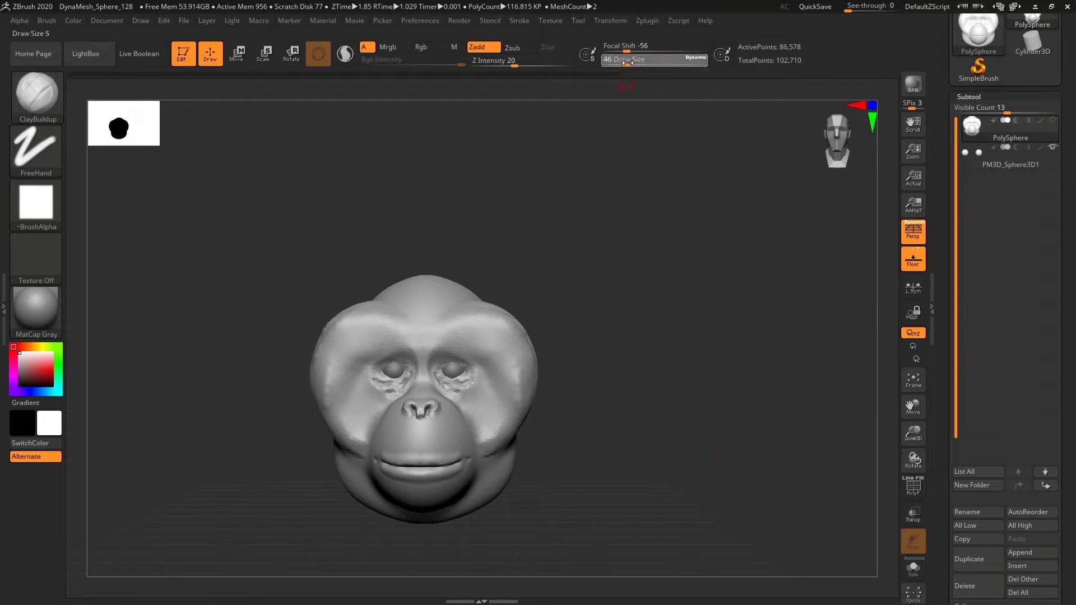
left_click_drag(625, 64, 635, 65)
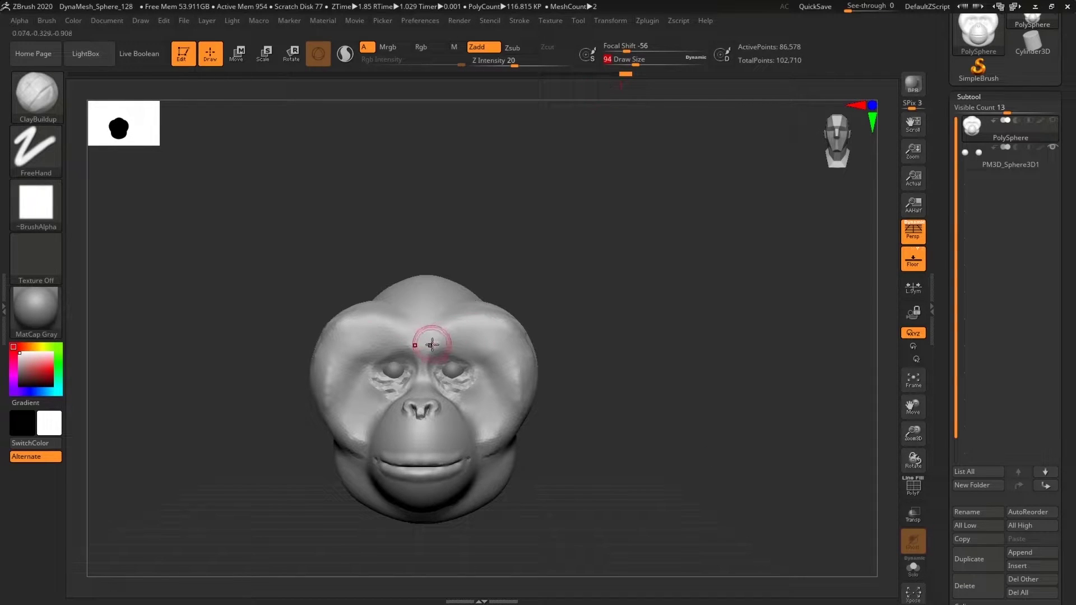
mouse_move(430, 342)
left_mouse_down()
mouse_move(480, 342)
mouse_move(507, 388)
mouse_move(507, 348)
mouse_move(485, 367)
mouse_move(473, 348)
mouse_move(499, 370)
mouse_move(464, 329)
mouse_move(448, 331)
mouse_move(505, 366)
left_mouse_up()
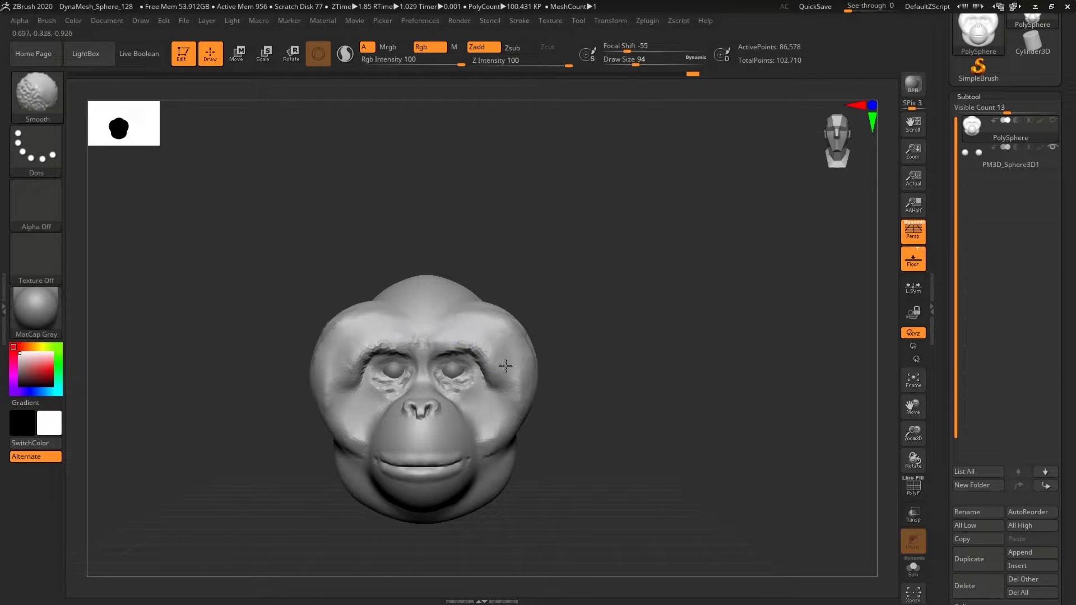
Add clay to the upper eyelids of the head subtool with ClayBuildup at draw size 25.
mouse_move(701, 389)
left_mouse_down()
mouse_move(699, 439)
mouse_move(708, 427)
mouse_move(725, 435)
mouse_move(751, 474)
left_mouse_up()
left_click_drag(635, 65, 626, 65)
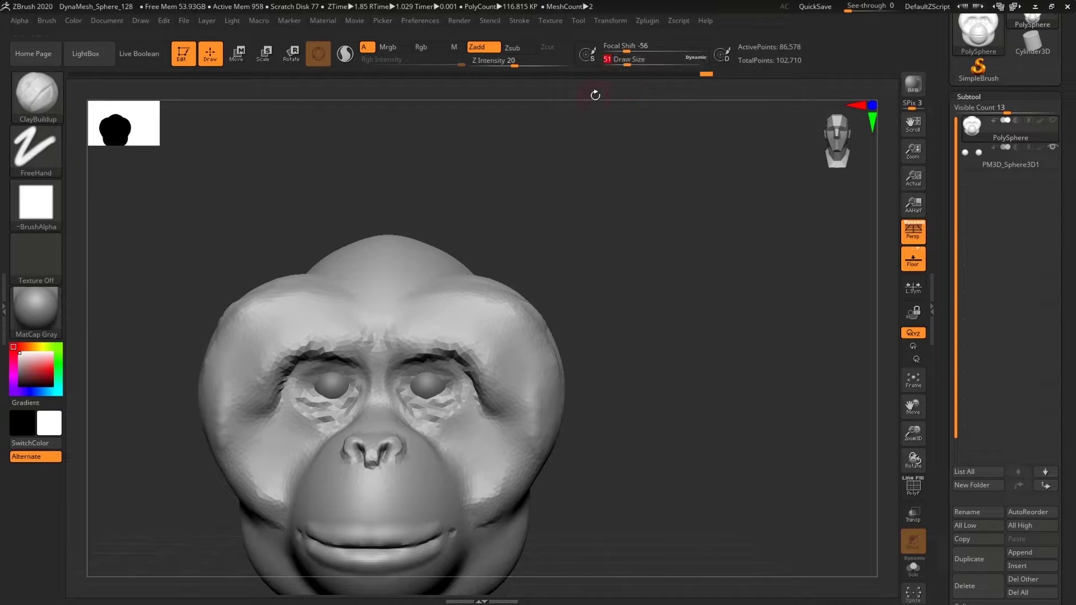
left_click(983, 127)
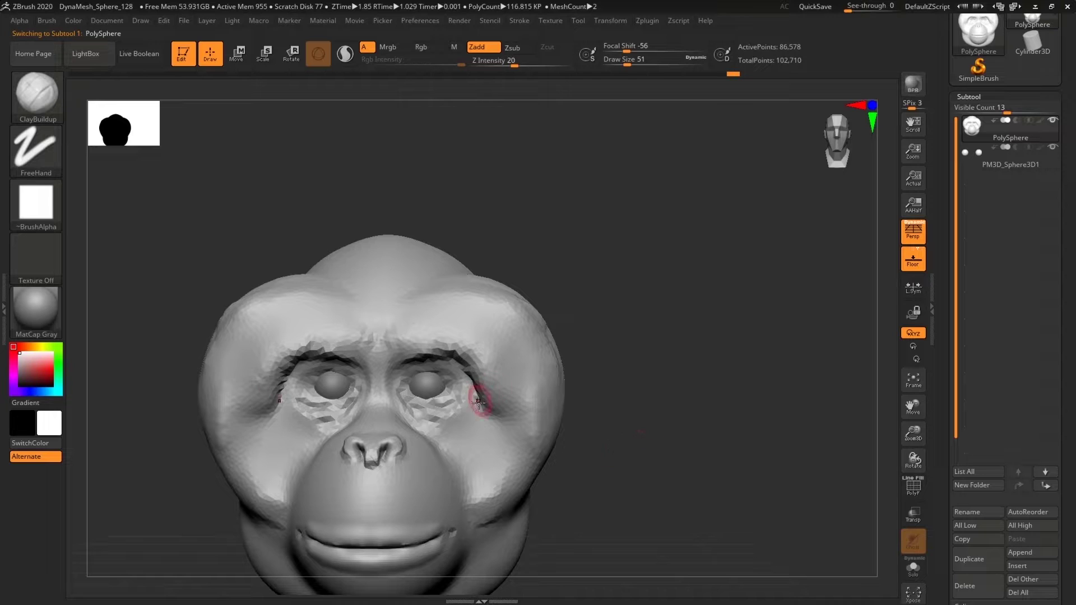
left_click_drag(641, 399, 682, 397)
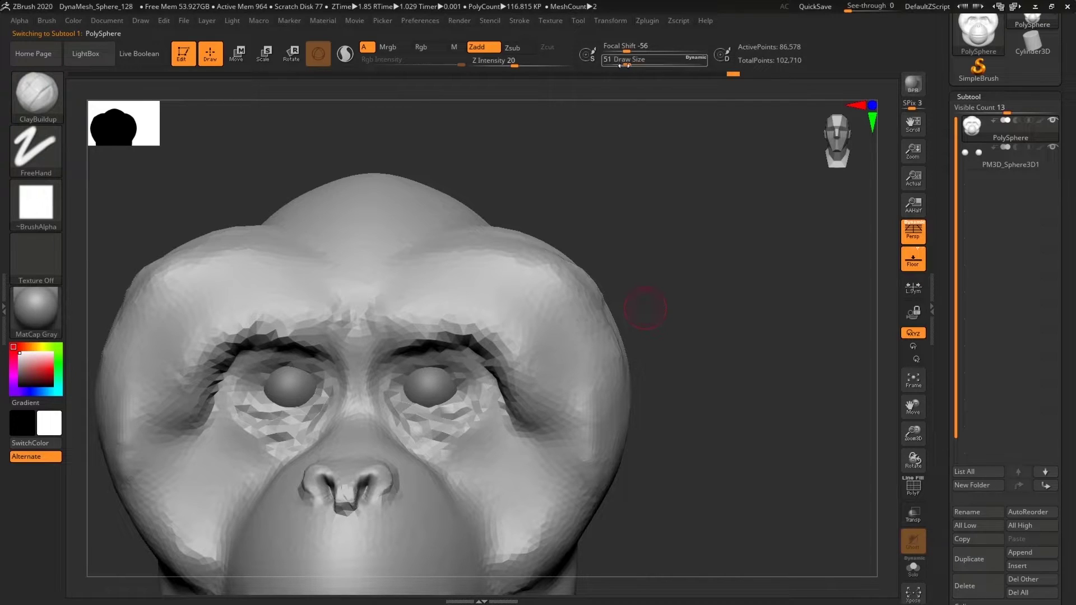
left_click_drag(626, 64, 621, 63)
mouse_move(406, 380)
left_mouse_down()
mouse_move(438, 364)
mouse_move(467, 383)
left_mouse_up()
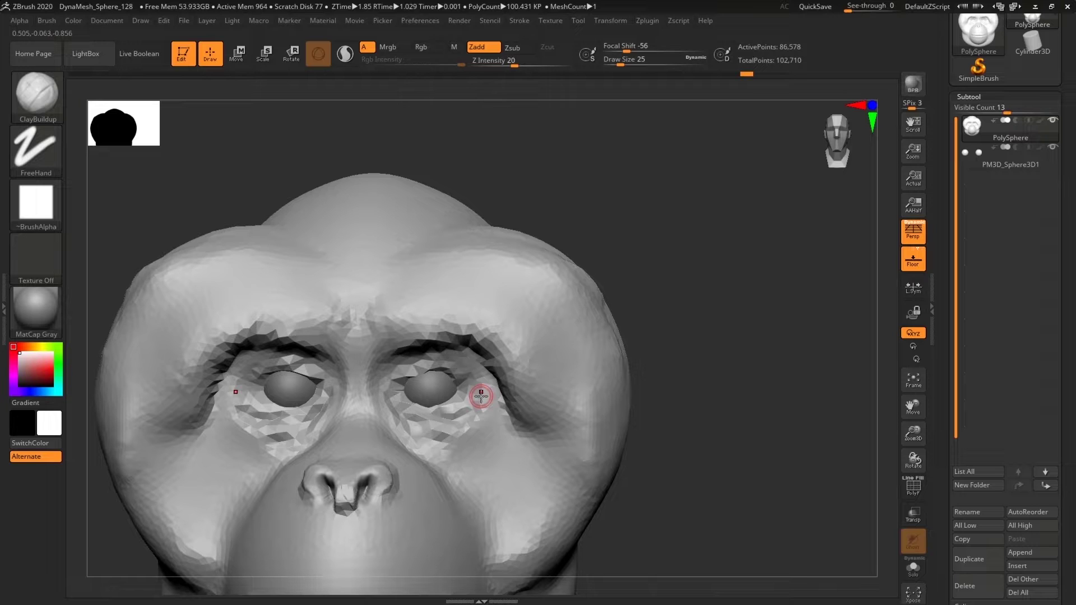
Show the polyframe, activate Sculptris Pro mode and smooth the upper eyelids at draw size 25 to add local mesh density.
left_click_drag(746, 398, 718, 364, "alt")
left_click_drag(734, 425, 738, 499)
left_click_drag(712, 439, 769, 379)
key("shift+f")
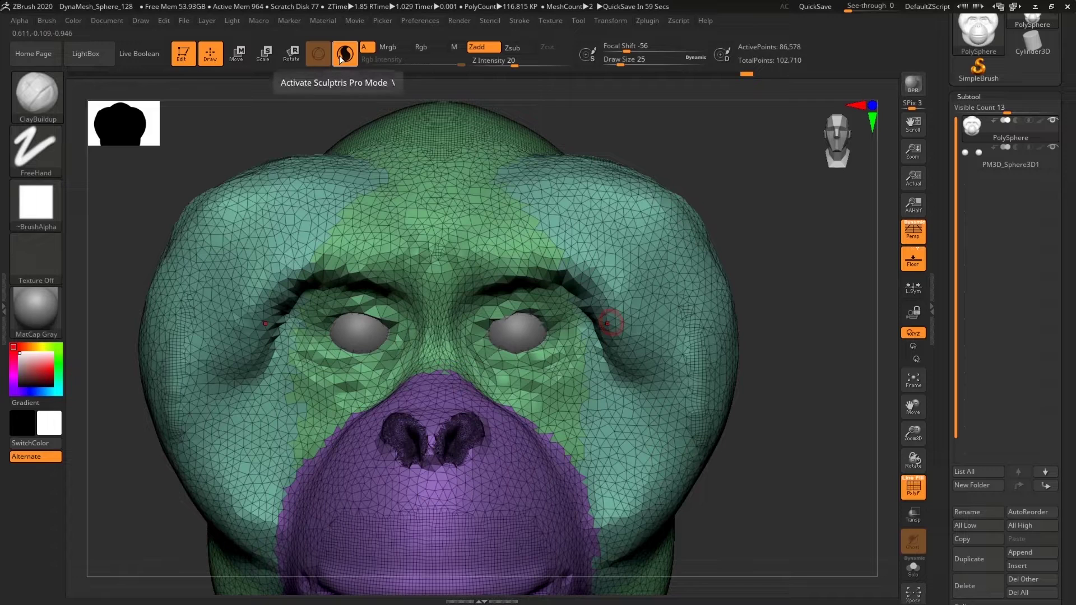
key("shift")
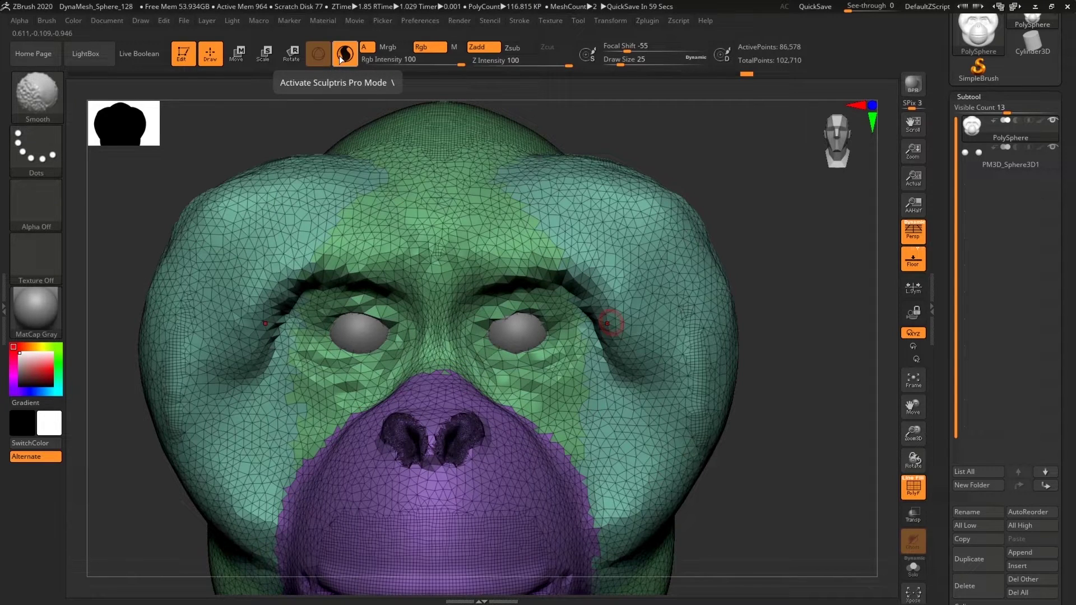
left_click(340, 58)
mouse_move(482, 315)
left_mouse_down("shift")
mouse_move(541, 303)
mouse_move(556, 320)
left_mouse_up("shift")
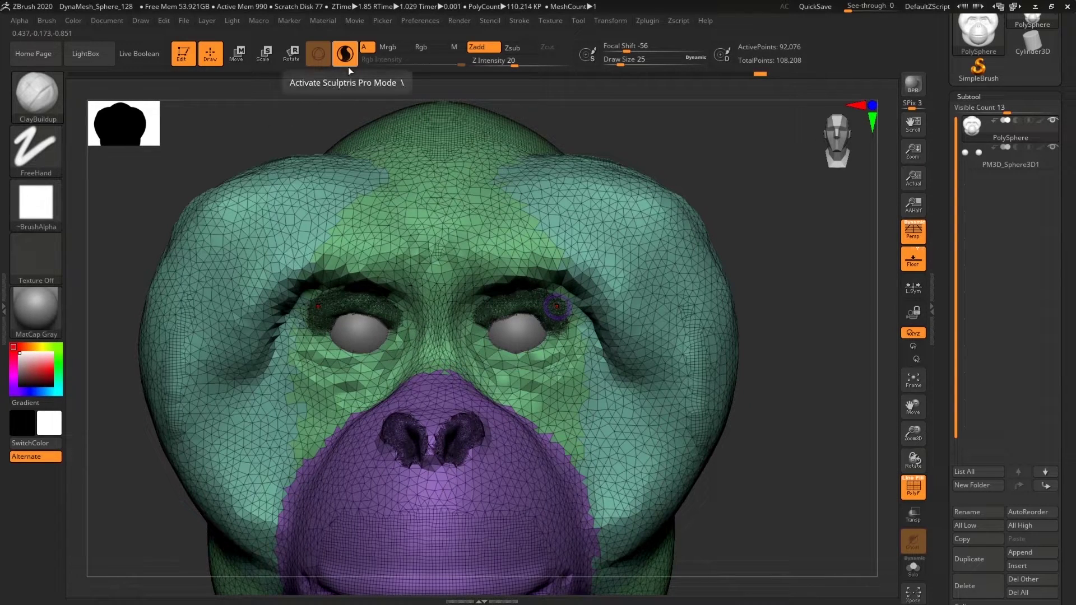
Smooth the skin and bags all around the eyes in Sculptris Pro mode, and inspect the denser mesh in polyframe.
key("shift+f")
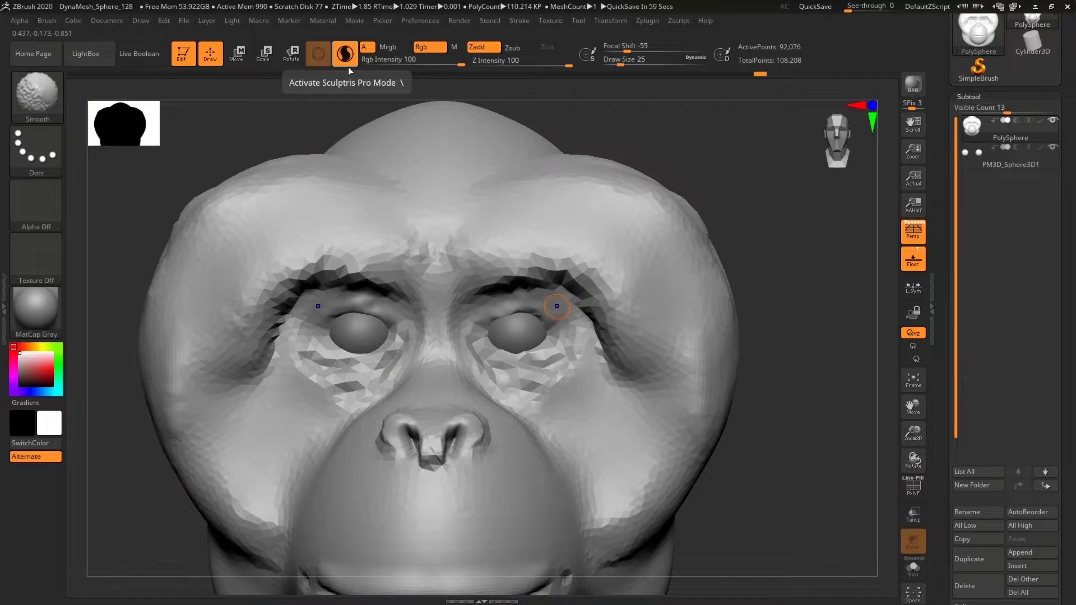
mouse_move(495, 315)
left_mouse_down("shift")
mouse_move(490, 357)
mouse_move(516, 359)
mouse_move(507, 362)
mouse_move(551, 345)
left_mouse_up("shift")
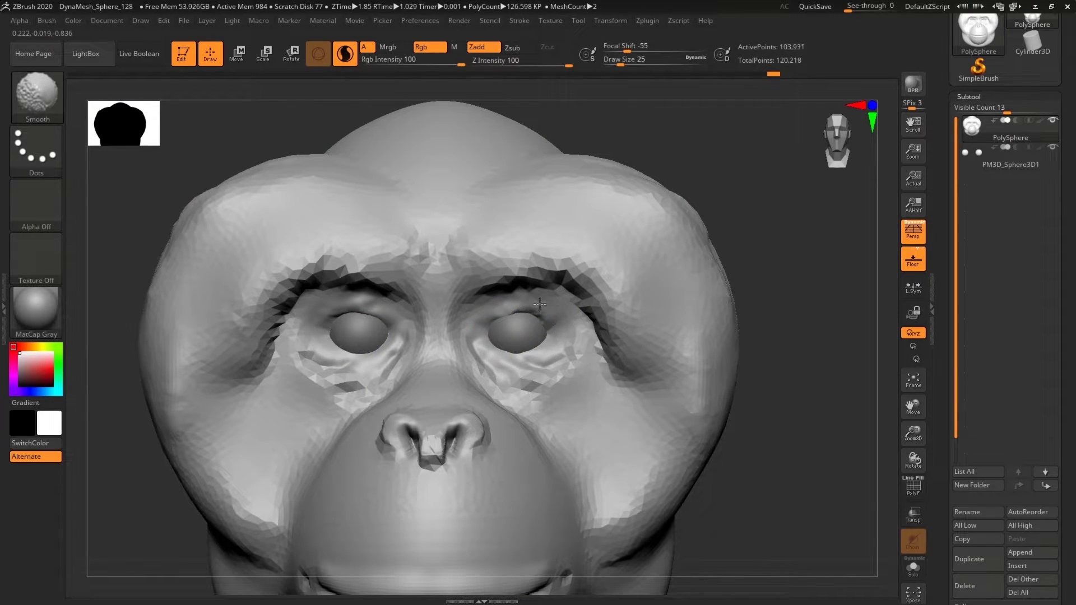
left_click_drag(540, 304, 557, 322, "shift")
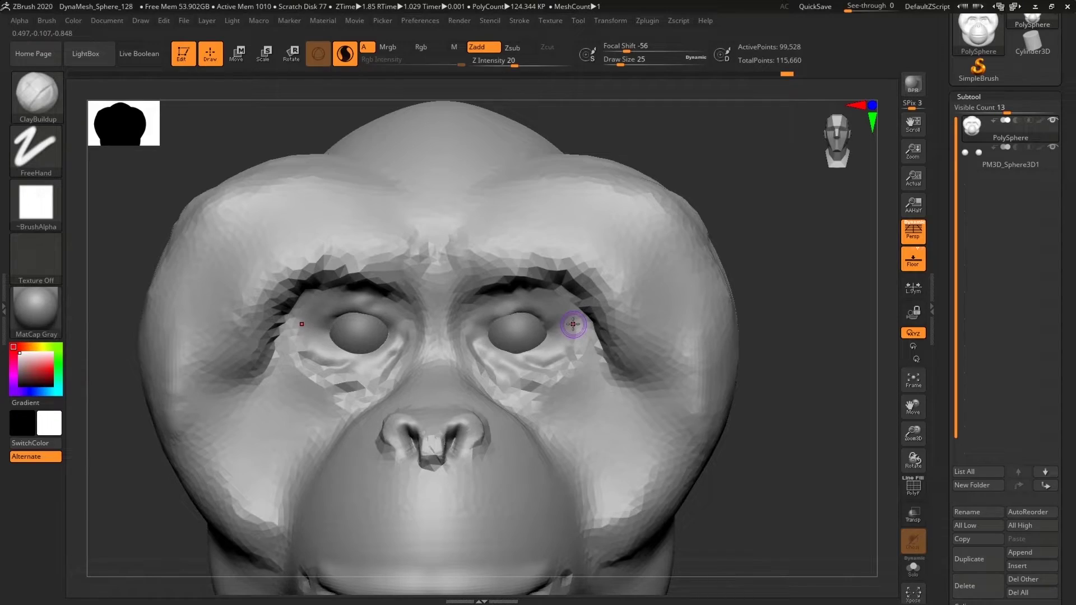
key("shift+f")
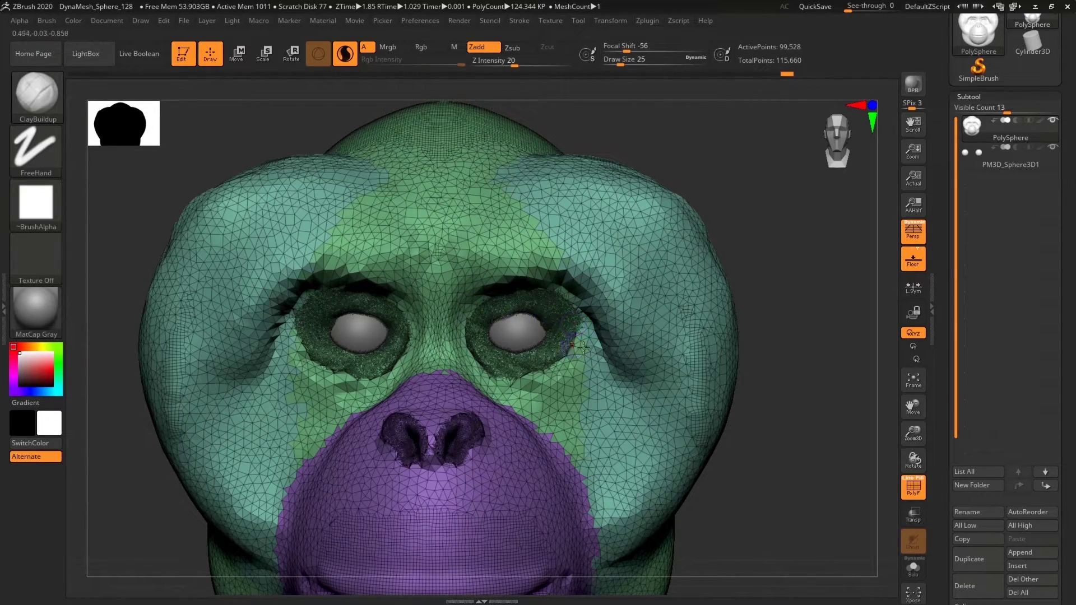
mouse_move(798, 396)
left_mouse_down("alt")
mouse_move(829, 474)
mouse_move(777, 397)
mouse_move(820, 451)
left_mouse_up("alt")
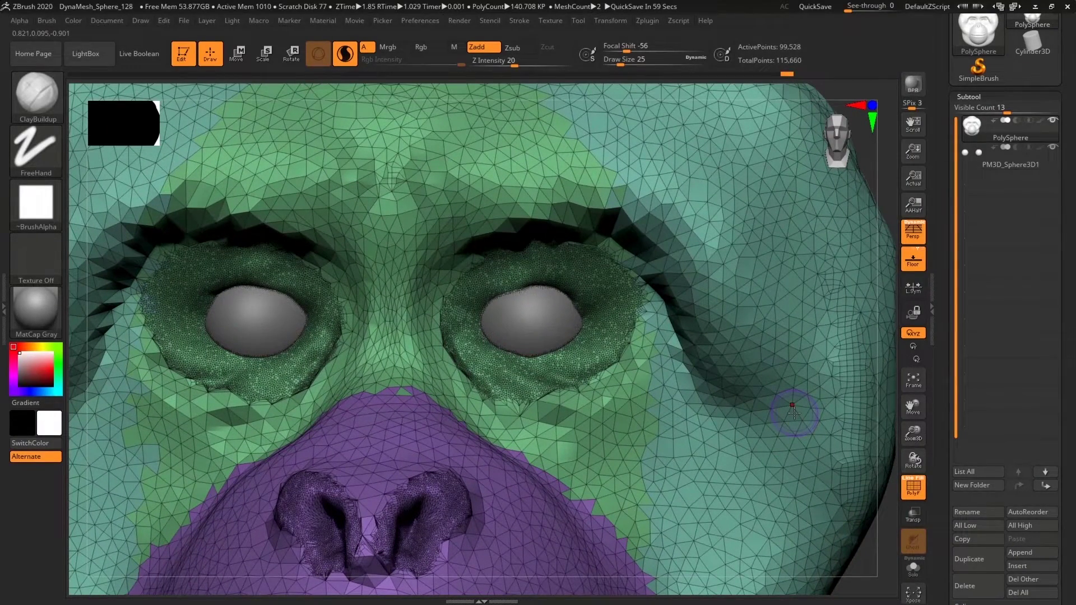
Turn off Sculptris Pro and the polyframe, then build up the upper eyelids at draw size 25 and the lower eyelids at 14.
left_click(338, 62)
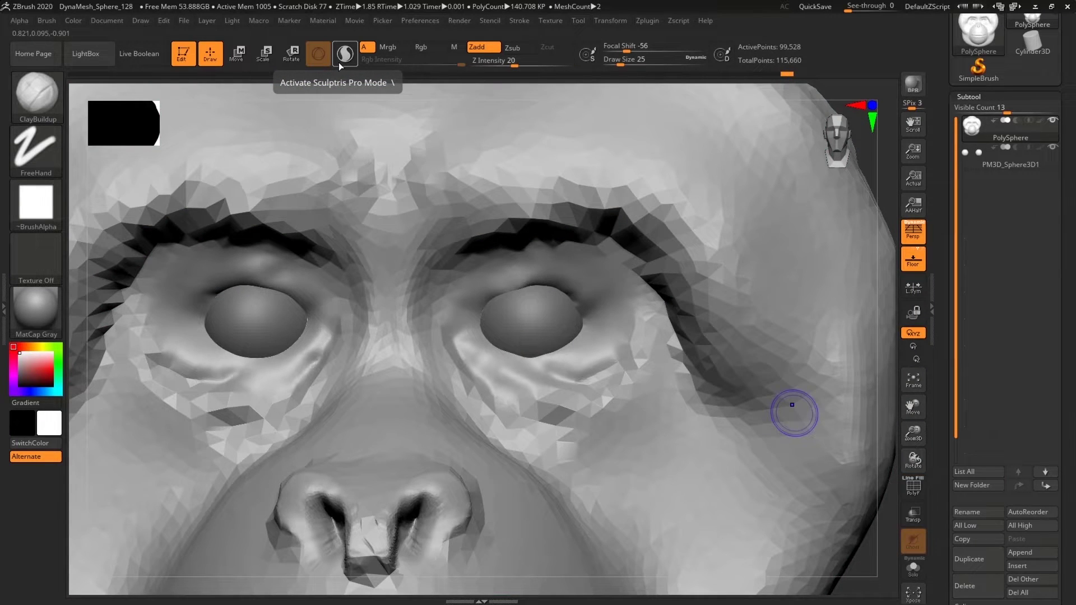
mouse_move(464, 306)
left_mouse_down()
mouse_move(552, 279)
mouse_move(591, 306)
mouse_move(544, 276)
mouse_move(470, 318)
mouse_move(506, 285)
left_mouse_up()
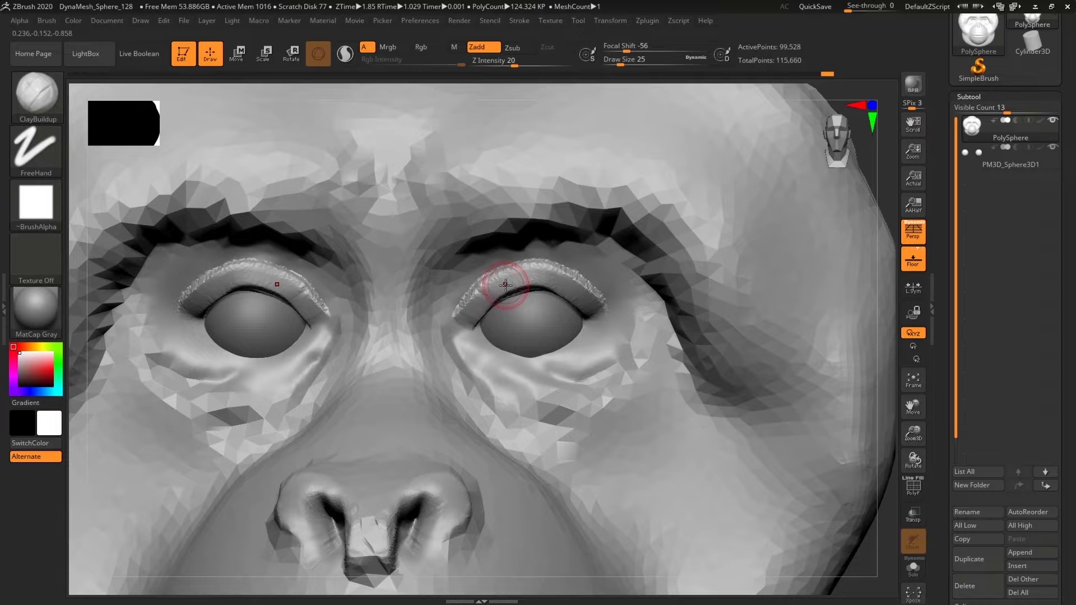
left_click_drag(621, 64, 618, 64)
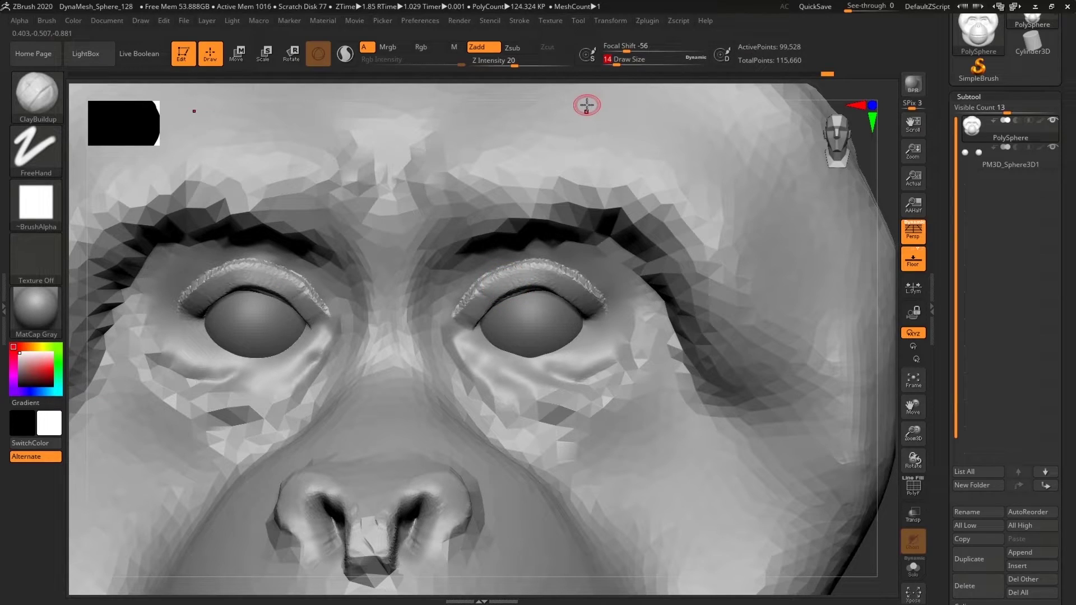
mouse_move(477, 336)
left_mouse_down()
mouse_move(552, 360)
mouse_move(575, 343)
mouse_move(529, 356)
mouse_move(486, 332)
mouse_move(504, 358)
mouse_move(548, 368)
mouse_move(480, 301)
mouse_move(548, 270)
mouse_move(625, 315)
mouse_move(607, 309)
left_mouse_up()
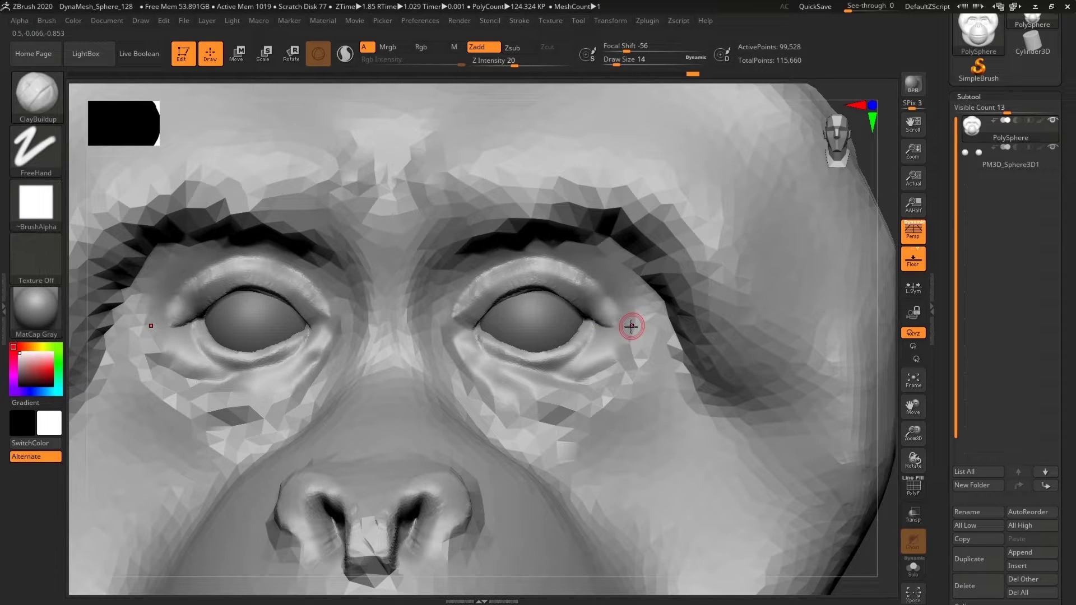
Carve the creases beneath the lower eyelids with the DamStandard brush at draw size 14.
left_click(36, 95)
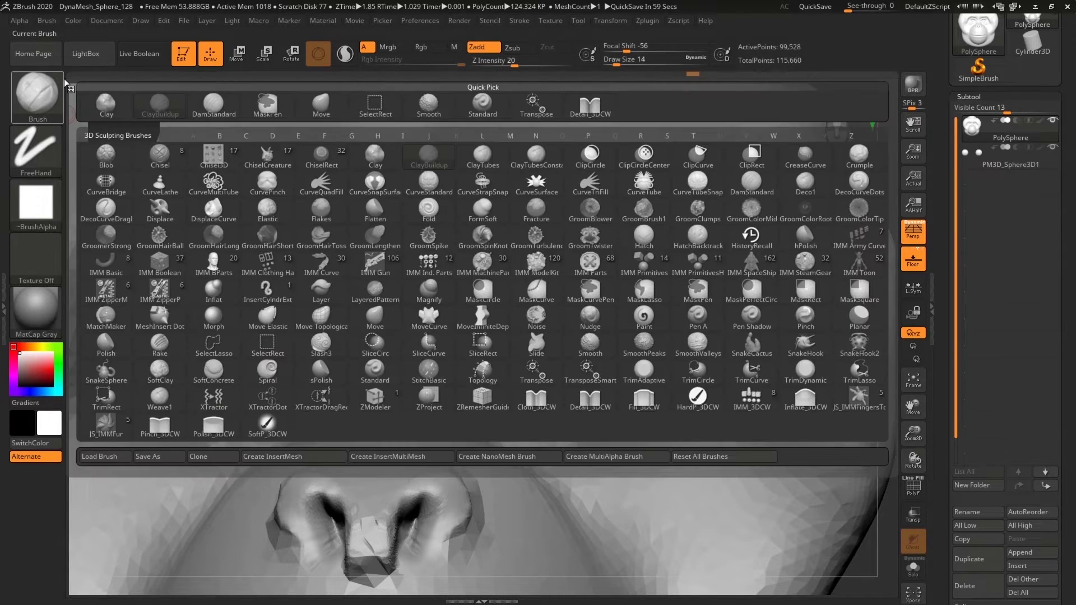
left_click(227, 106)
mouse_move(480, 343)
left_mouse_down()
mouse_move(566, 375)
mouse_move(620, 350)
left_mouse_up()
Try carving longer creases from the inner eye corners and across the cheeks with DamStandard, and undo them.
mouse_move(462, 336)
left_mouse_down()
mouse_move(498, 376)
mouse_move(615, 408)
left_mouse_up()
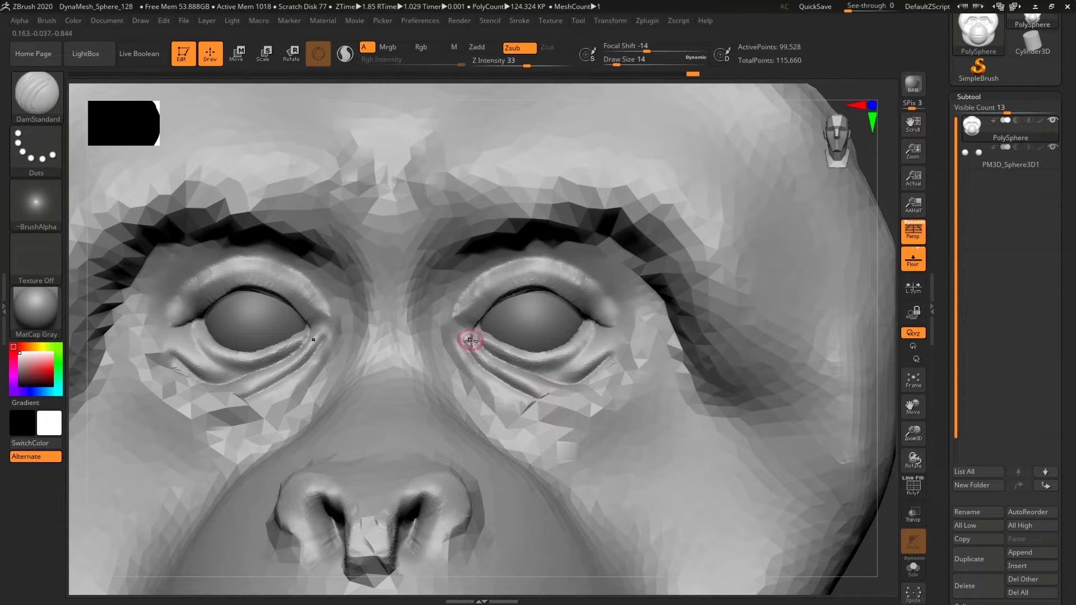
key("ctrl")
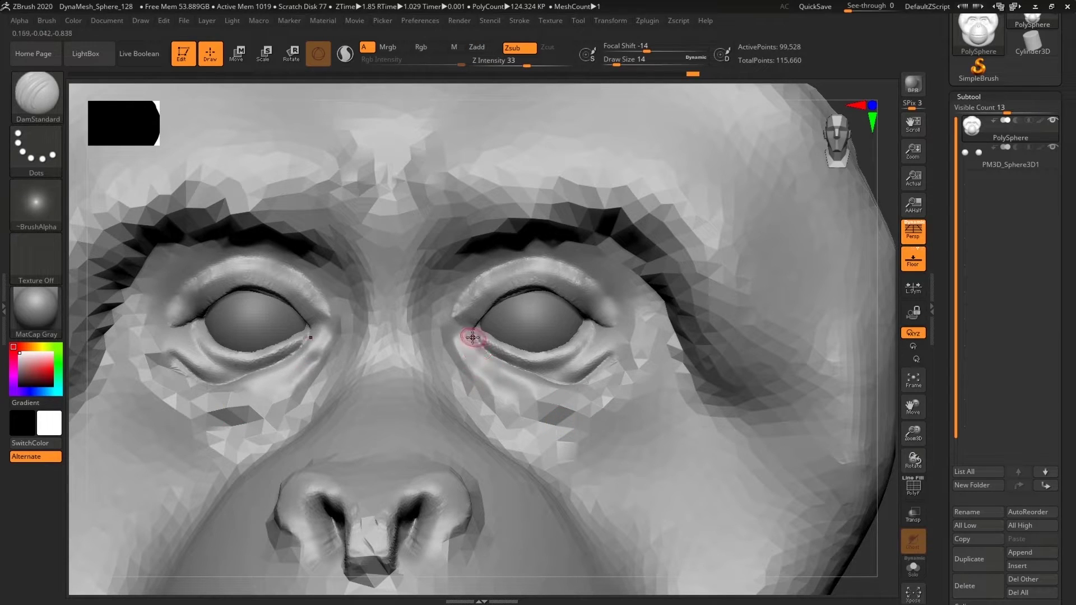
left_click_drag(473, 343, 543, 404)
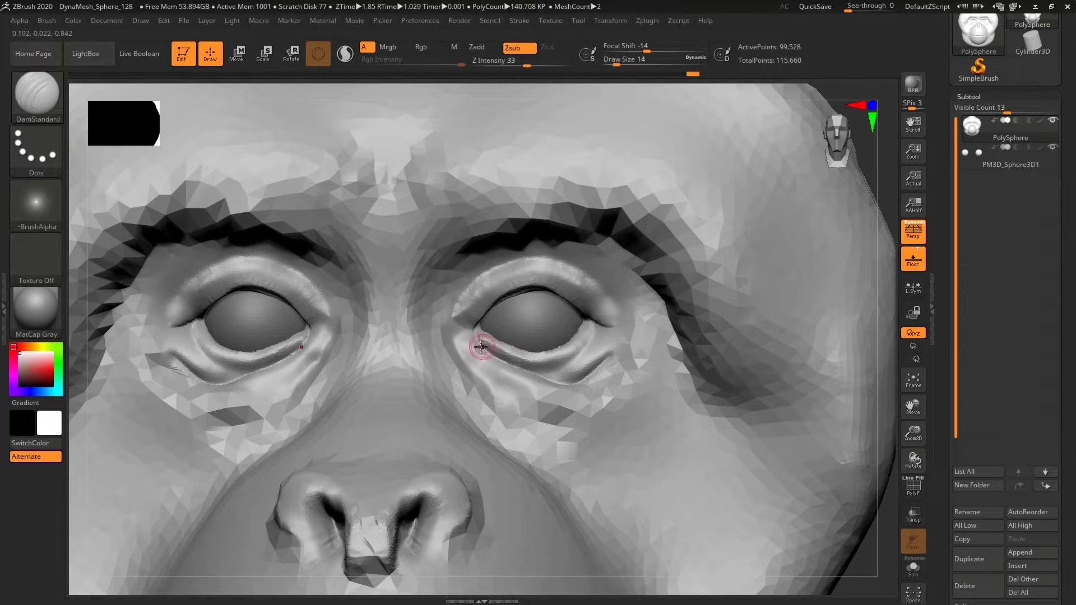
mouse_move(463, 339)
left_mouse_down()
mouse_move(481, 363)
mouse_move(541, 396)
left_mouse_up()
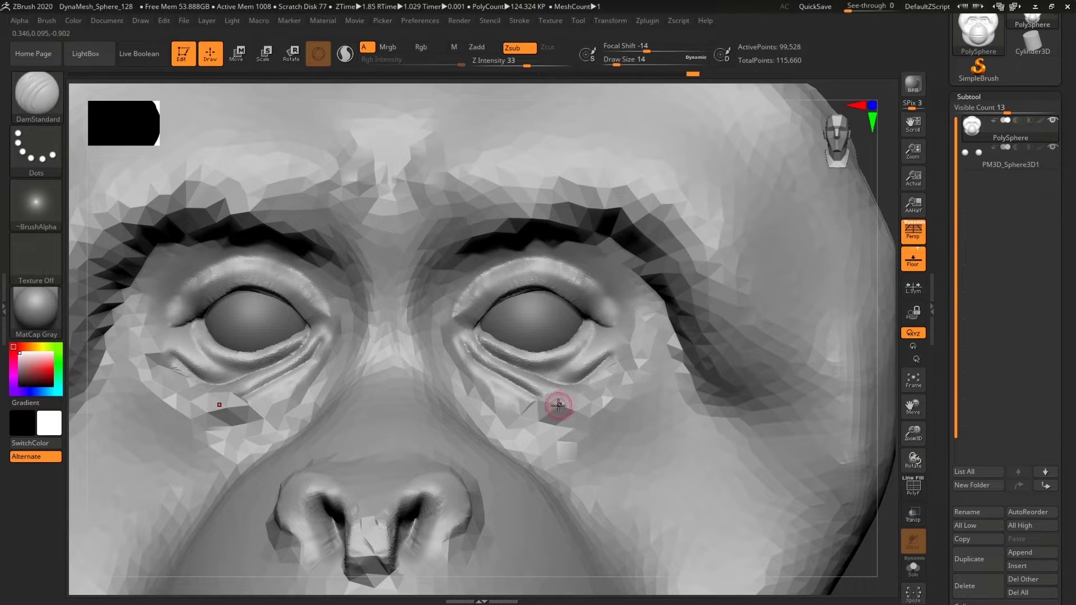
left_click_drag(592, 419, 698, 436)
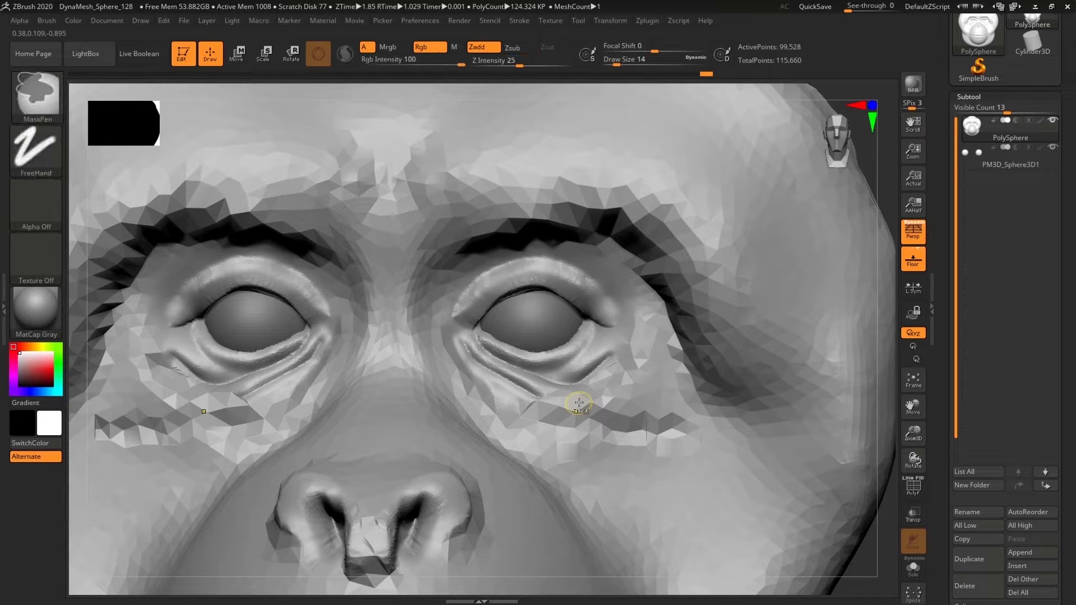
key("ctrl+z")
key("ctrl+z")
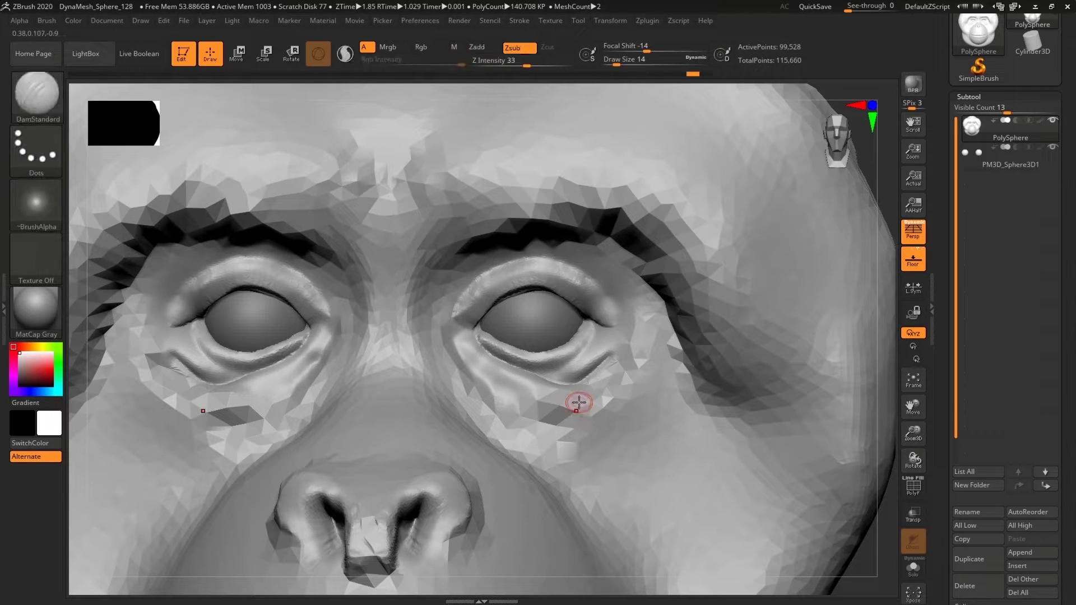
Subdivide the head mesh twice with Divide in the Geometry settings.
left_click_drag(886, 418, 737, 257, "alt")
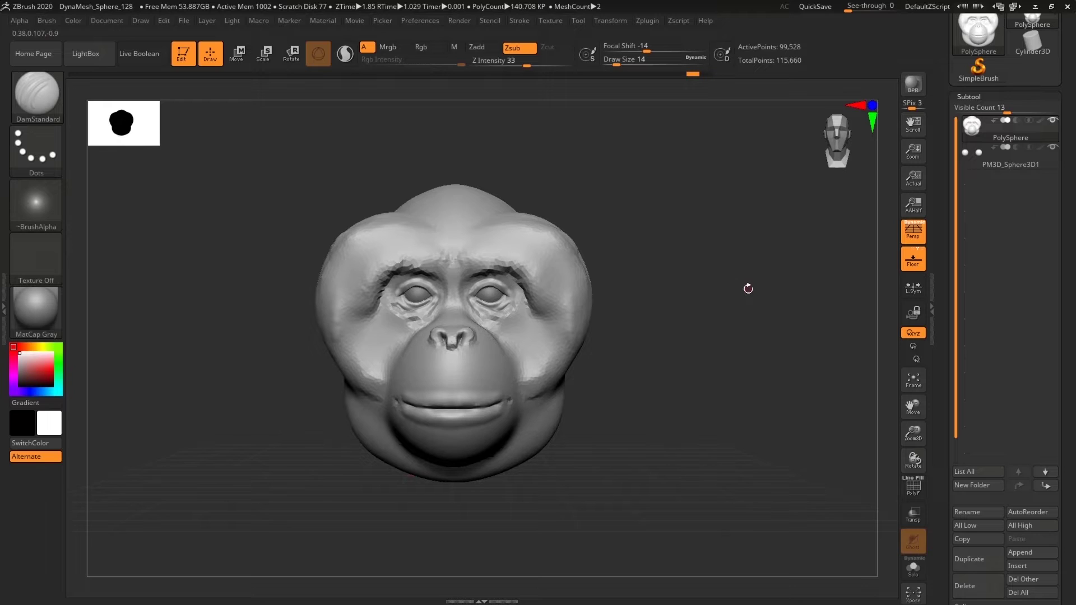
right_click_drag(748, 288, 838, 410, "alt")
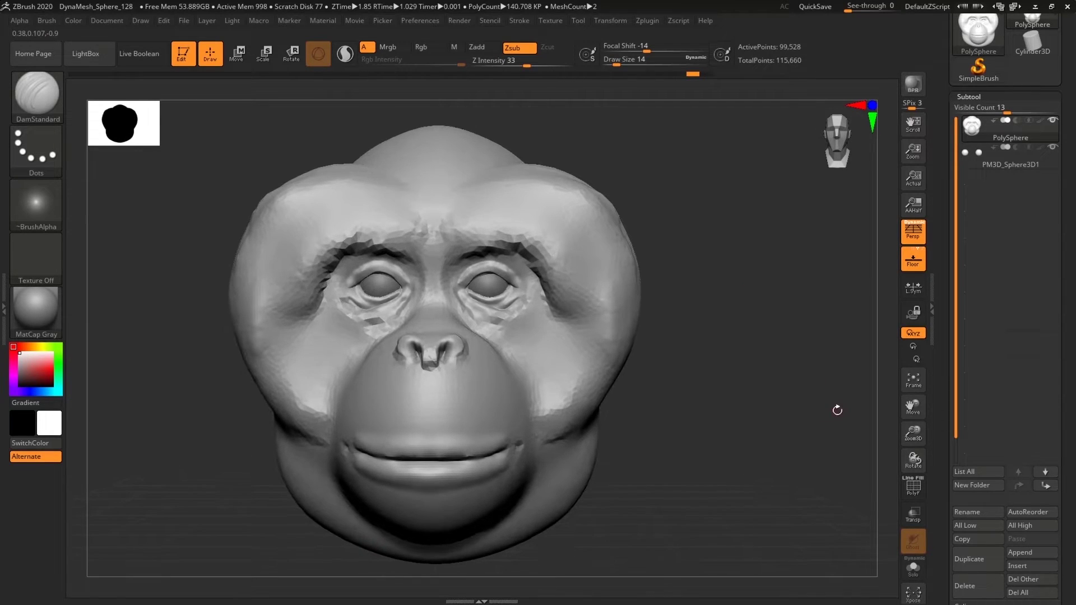
left_click_drag(946, 533, 943, 454)
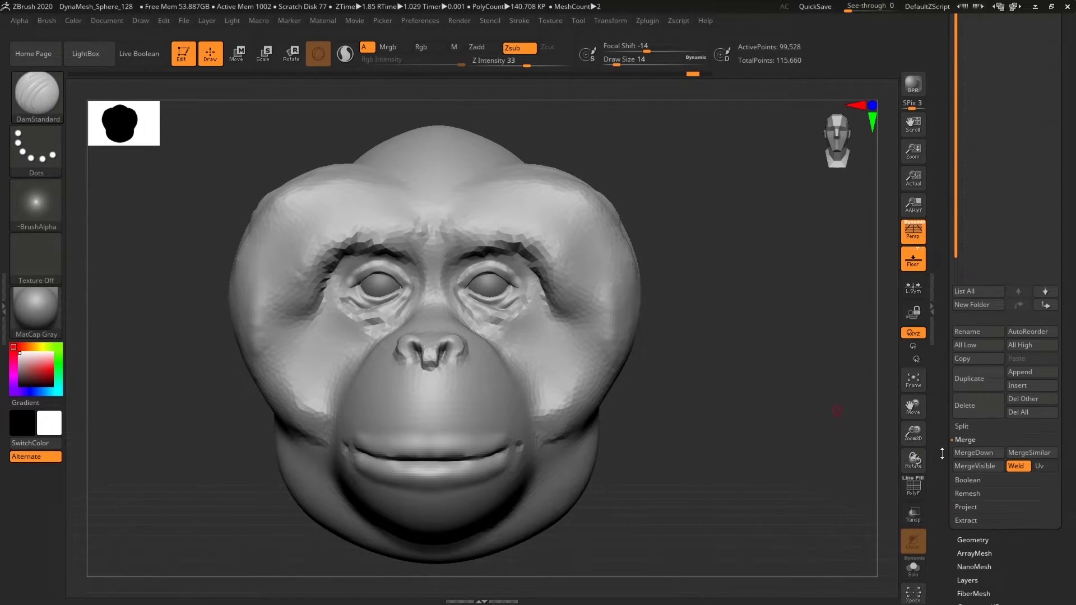
left_click(975, 540)
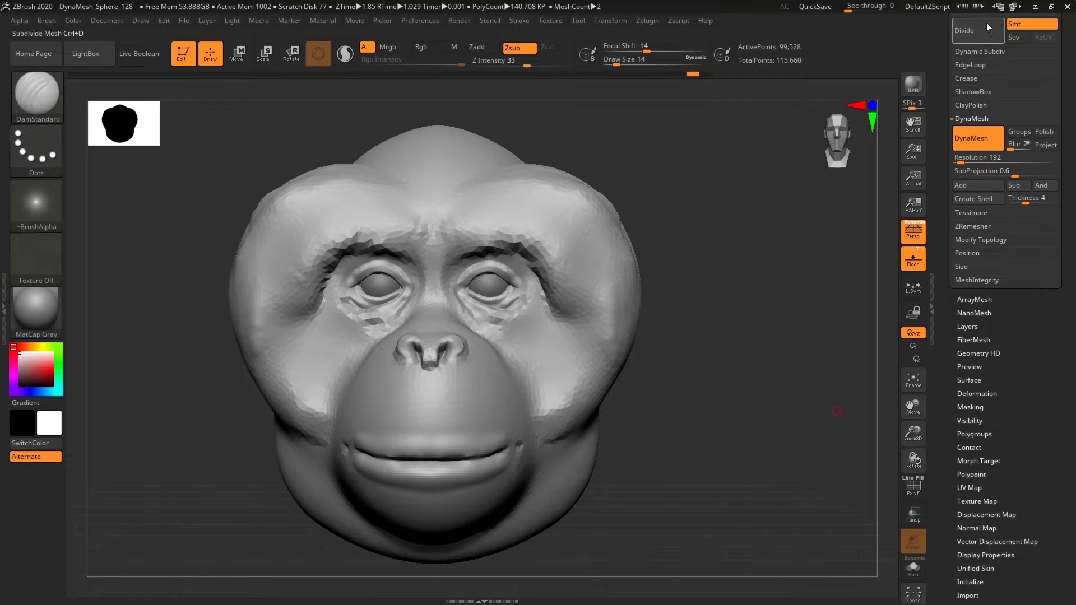
left_click(980, 36)
left_click(981, 39)
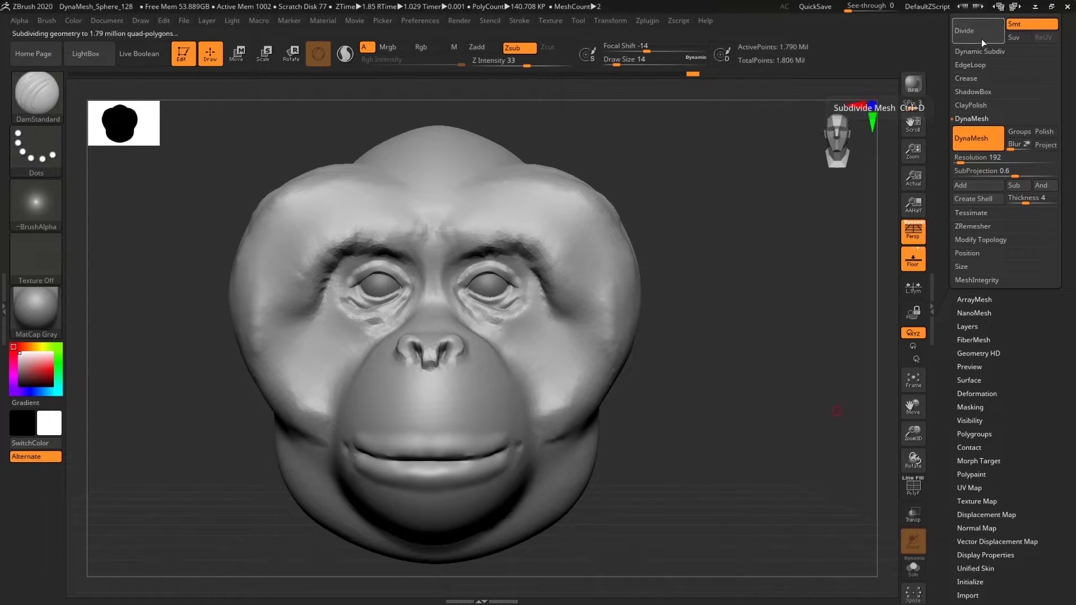
Show the polyframe and remesh the head with ZRemesher, using the Double polygon count option.
left_click_drag(719, 368, 726, 391, "alt")
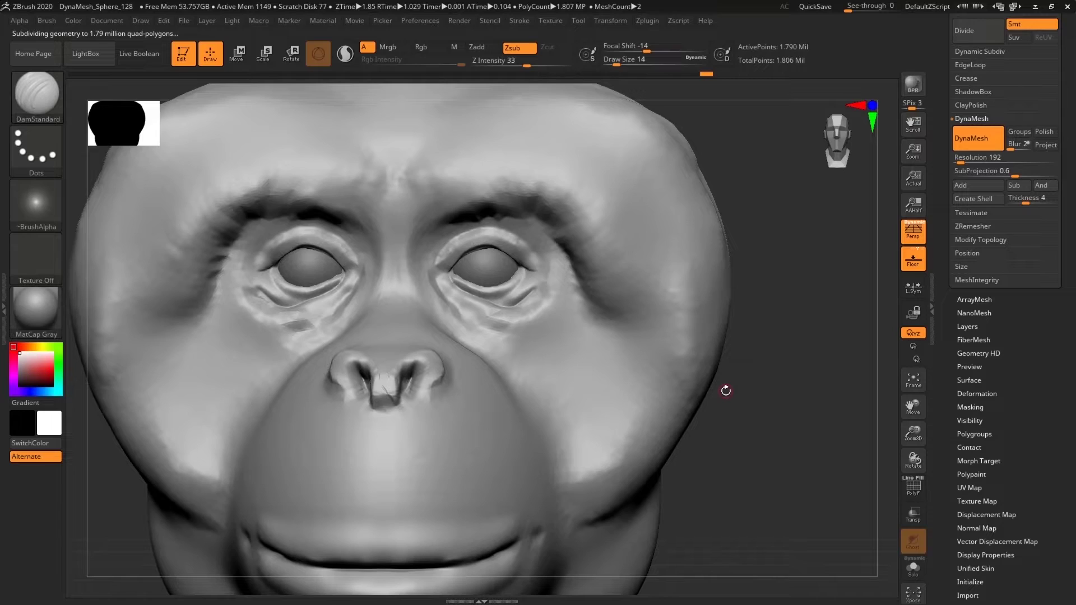
key("f")
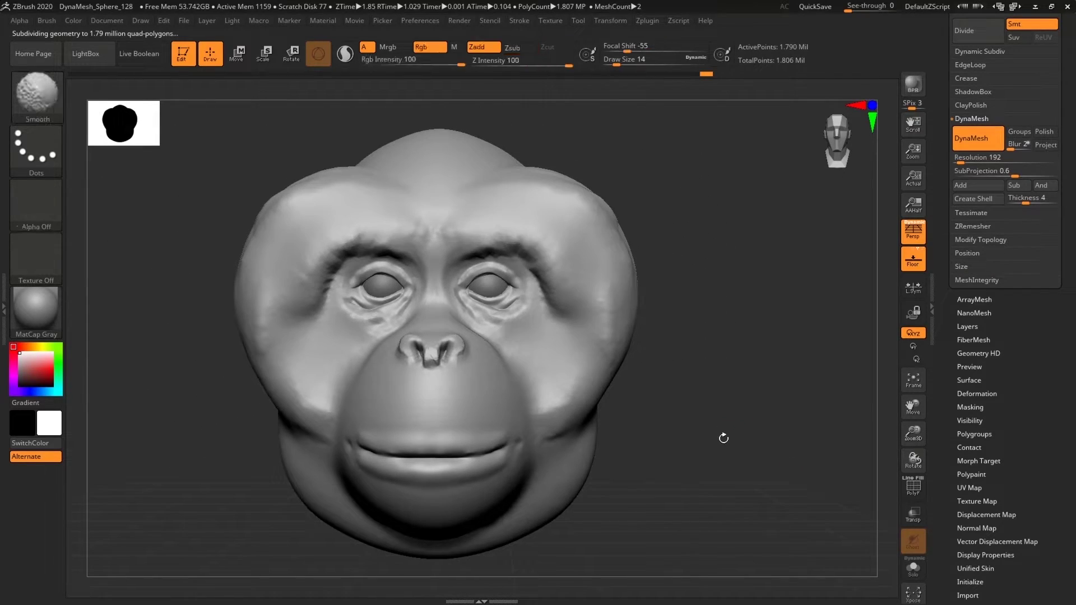
key("shift+f")
left_click_drag(746, 446, 772, 468, "alt")
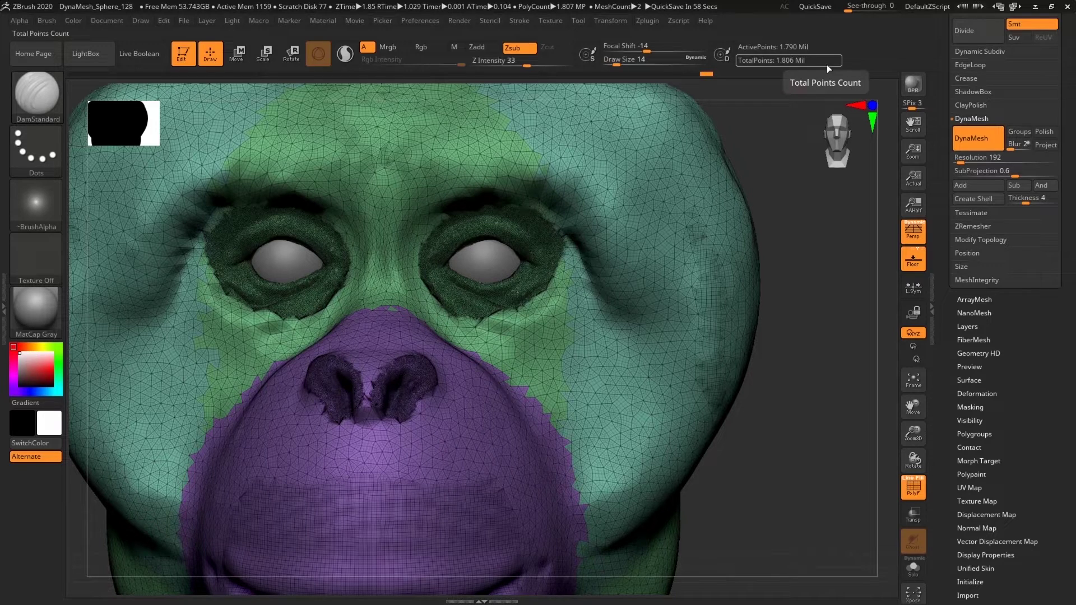
left_click(979, 227)
left_click(1020, 240)
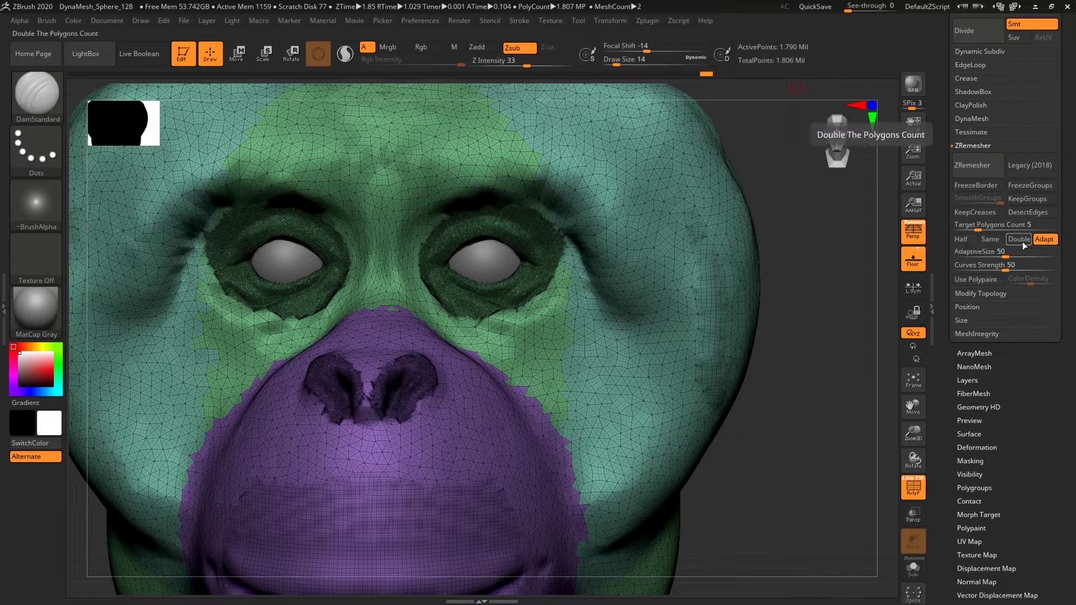
left_click(978, 172)
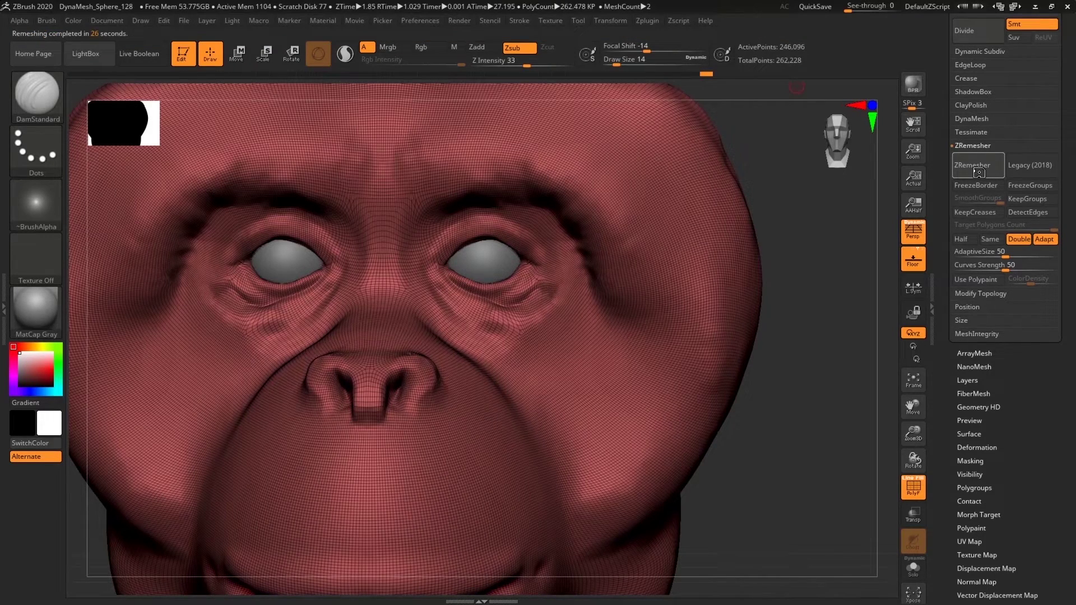
Subdivide the remeshed head once and hide the polyframe.
left_click(976, 33)
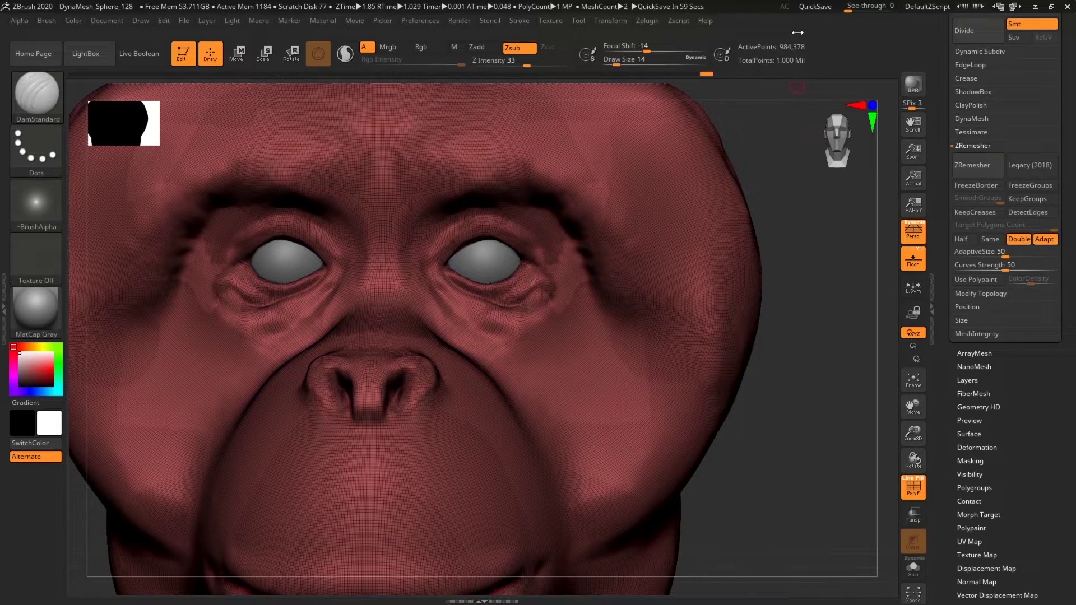
mouse_move(805, 463)
left_mouse_down()
mouse_move(777, 478)
mouse_move(779, 457)
mouse_move(751, 484)
mouse_move(792, 465)
mouse_move(775, 490)
mouse_move(814, 409)
mouse_move(817, 469)
mouse_move(805, 463)
mouse_move(852, 506)
mouse_move(814, 507)
left_mouse_up()
key("shift+f")
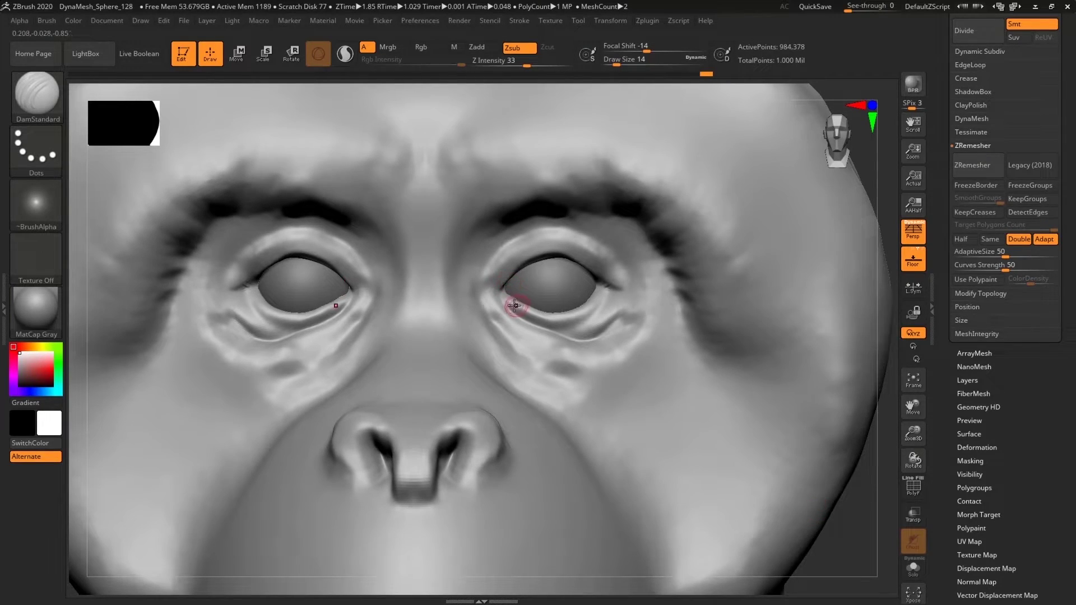
Try carving long curved wrinkles under the eyes with DamStandard at Z intensity 33, and undo them.
mouse_move(513, 305)
left_mouse_down()
mouse_move(566, 325)
mouse_move(628, 319)
left_mouse_up()
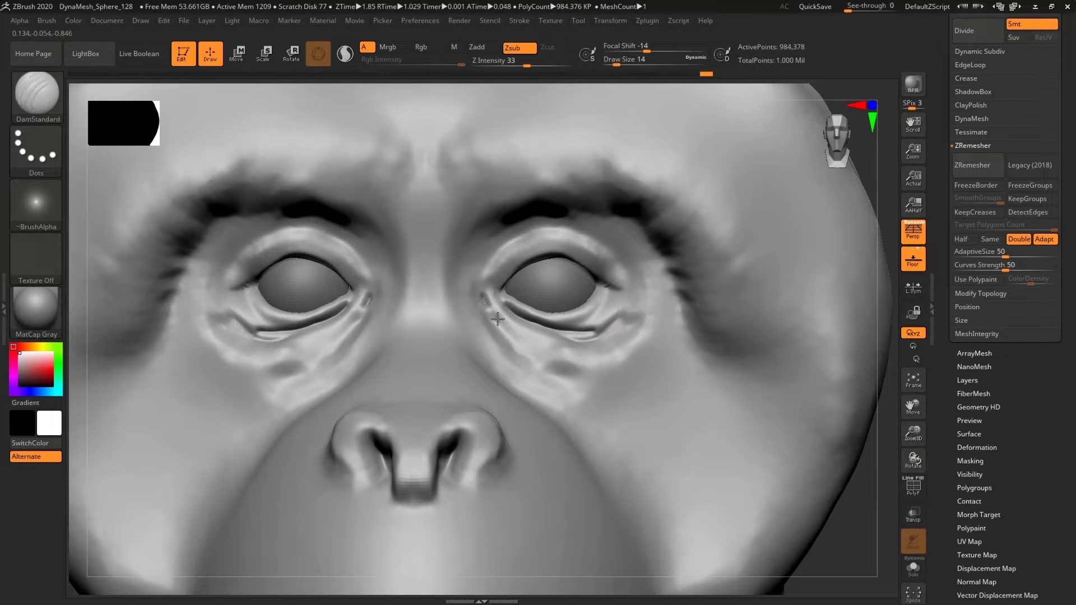
left_click_drag(498, 318, 654, 343)
left_click_drag(487, 320, 680, 377)
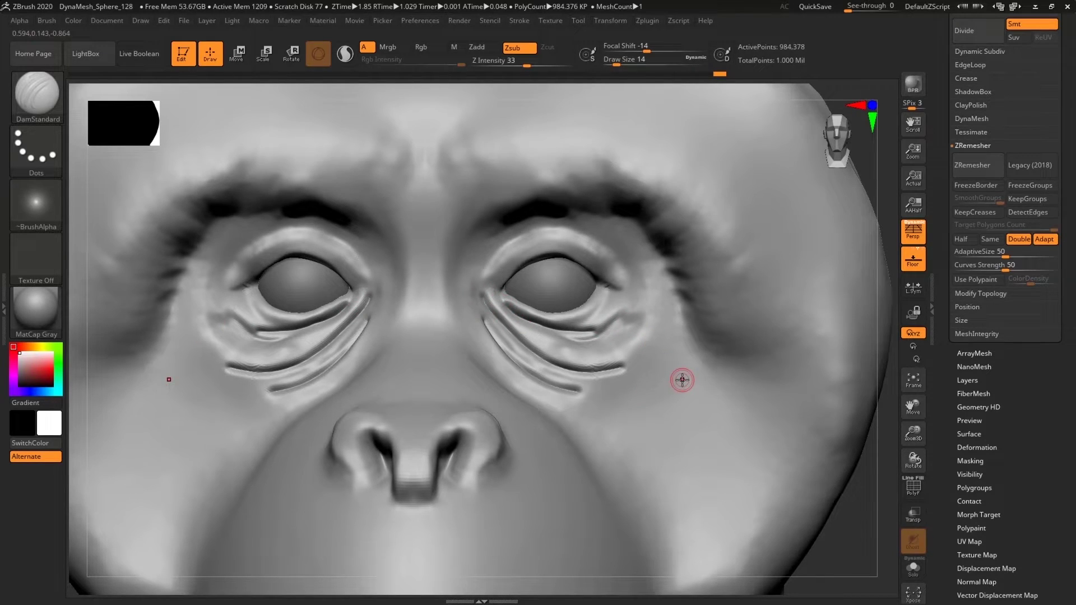
key("ctrl+z")
key("ctrl+z")
key("ctrl+z")
key("ctrl+z")
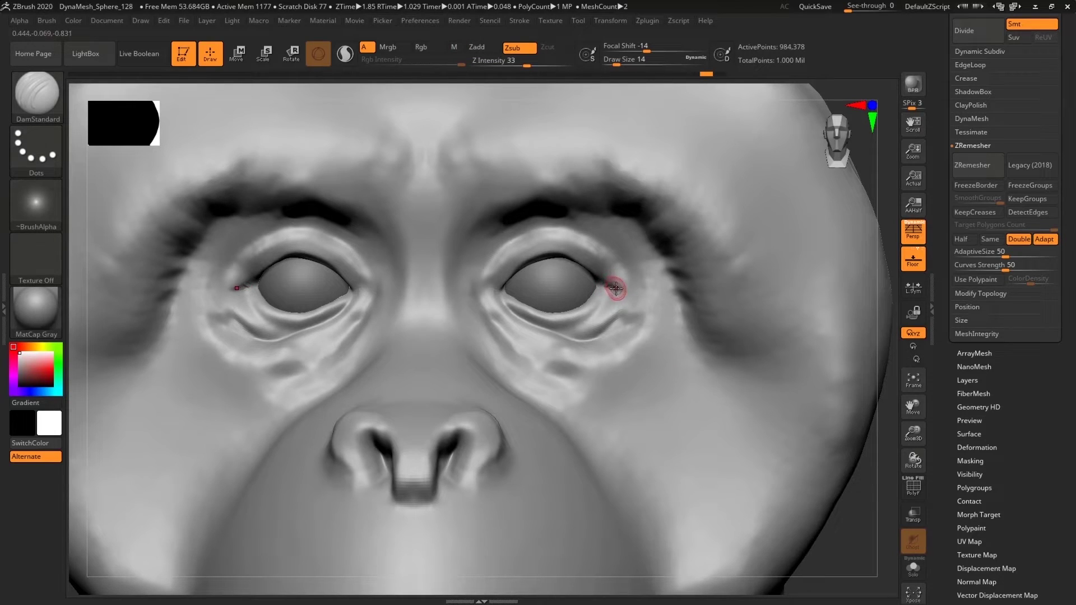
Sharpen the creases at the eye corners, and try a deeper fold below the lower eyelids before undoing it.
left_click_drag(500, 292, 504, 285)
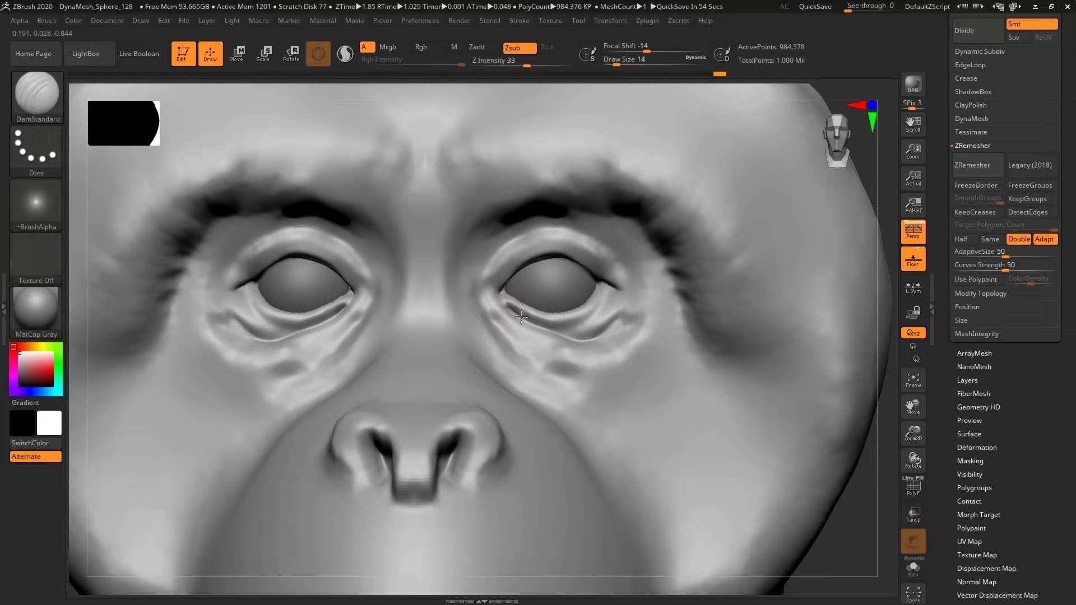
left_click_drag(521, 317, 623, 306)
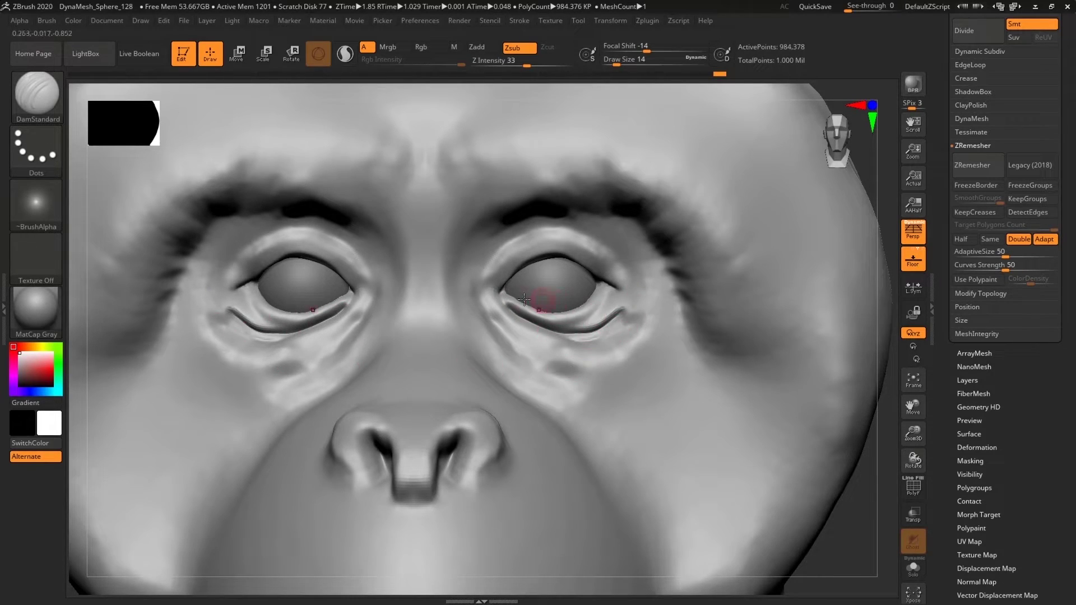
mouse_move(870, 167)
left_mouse_down("shift")
mouse_move(870, 185)
mouse_move(863, 164)
left_mouse_up("shift")
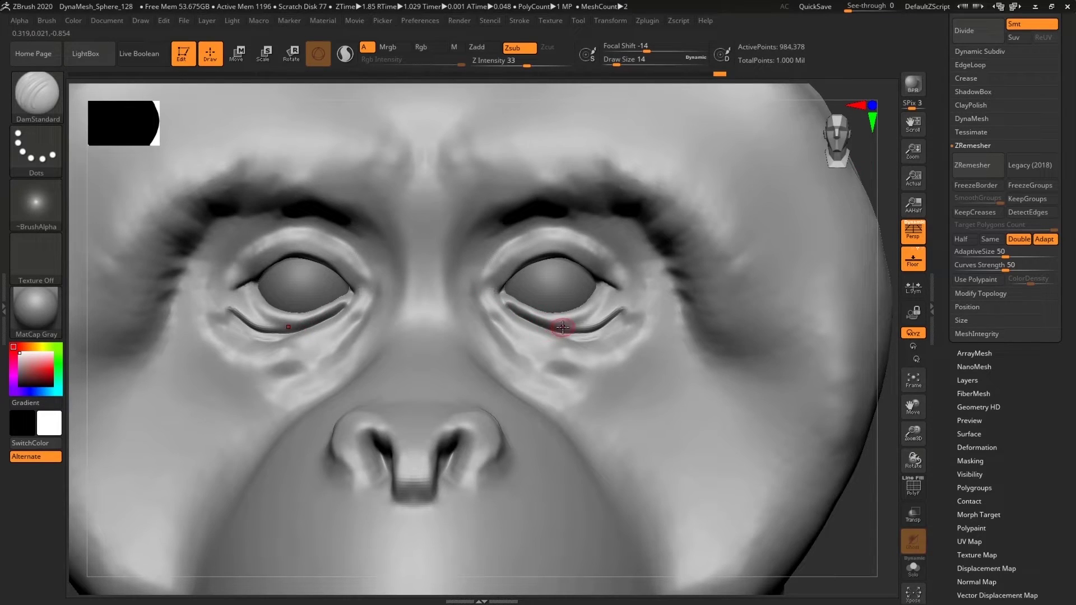
key("ctrl")
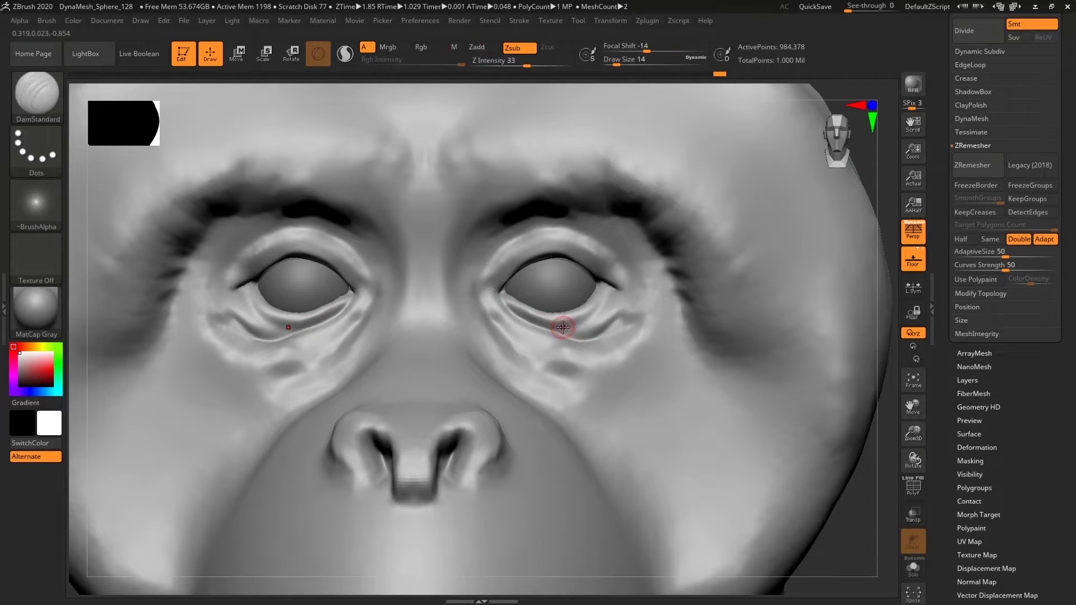
Carve fine wrinkles under the eyes at Z intensity 8, and eyelid creases, crow's feet and nose-bridge folds at 14.
left_click_drag(524, 63, 499, 65)
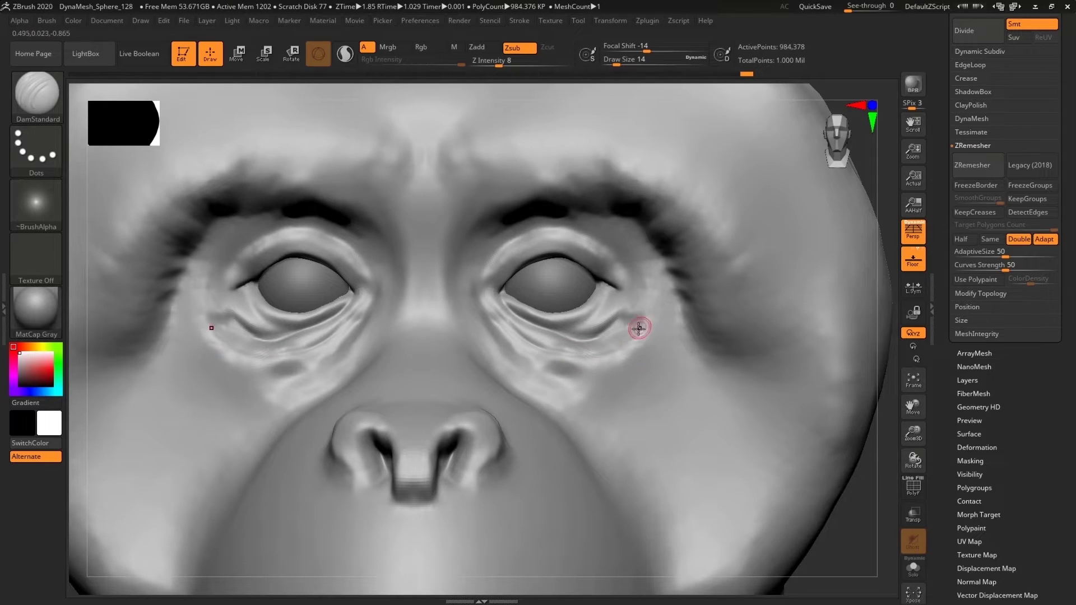
left_click(507, 65)
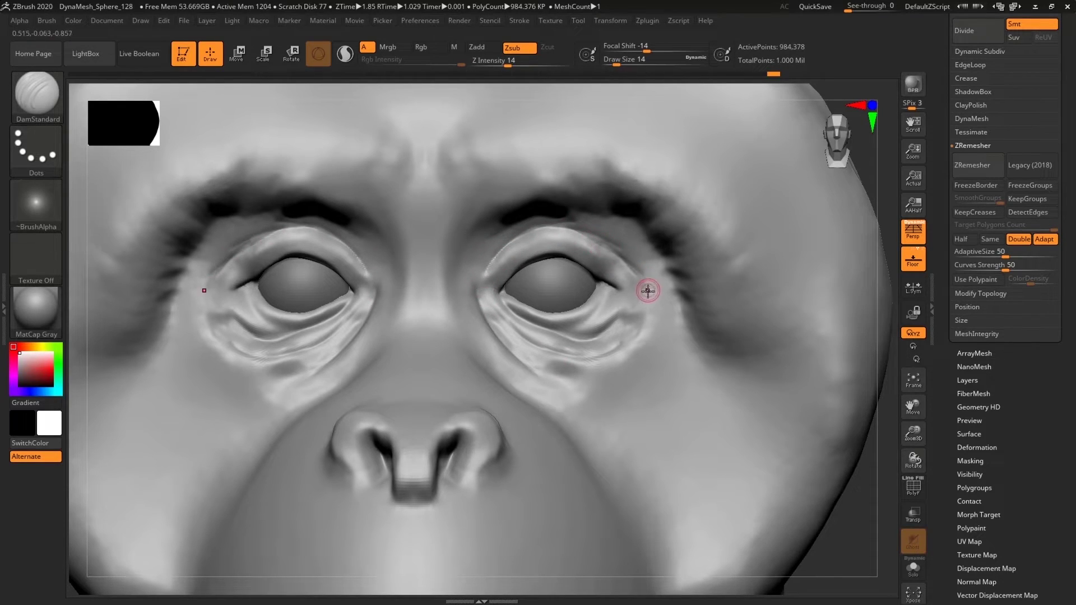
mouse_move(627, 287)
left_mouse_down()
mouse_move(672, 293)
mouse_move(679, 280)
mouse_move(693, 307)
mouse_move(681, 324)
left_mouse_up()
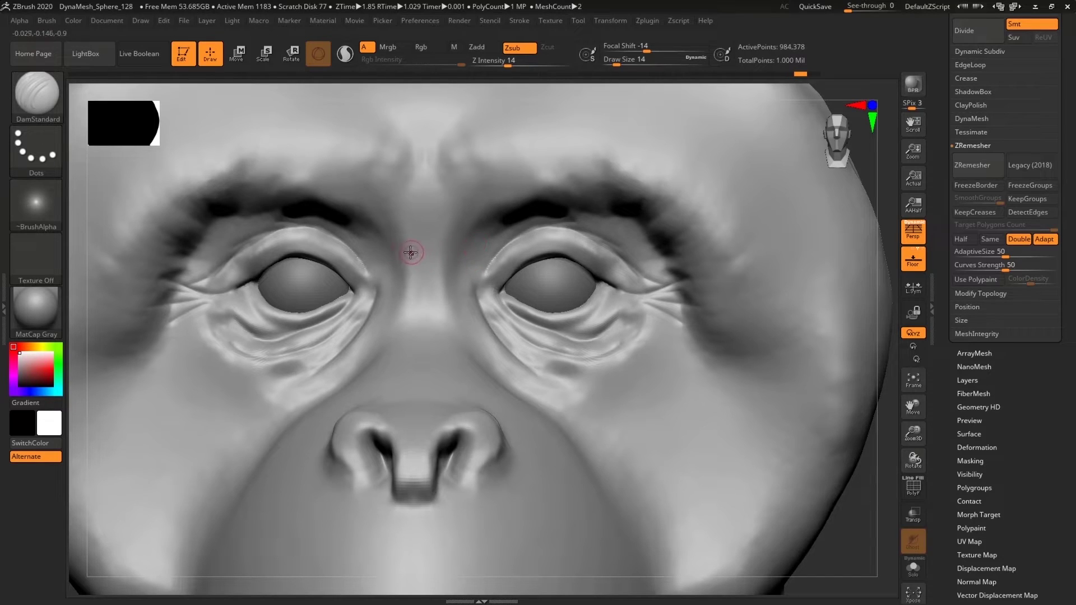
left_click_drag(399, 252, 461, 249)
mouse_move(401, 273)
left_mouse_down()
mouse_move(461, 305)
mouse_move(412, 315)
mouse_move(439, 316)
mouse_move(442, 303)
left_mouse_up()
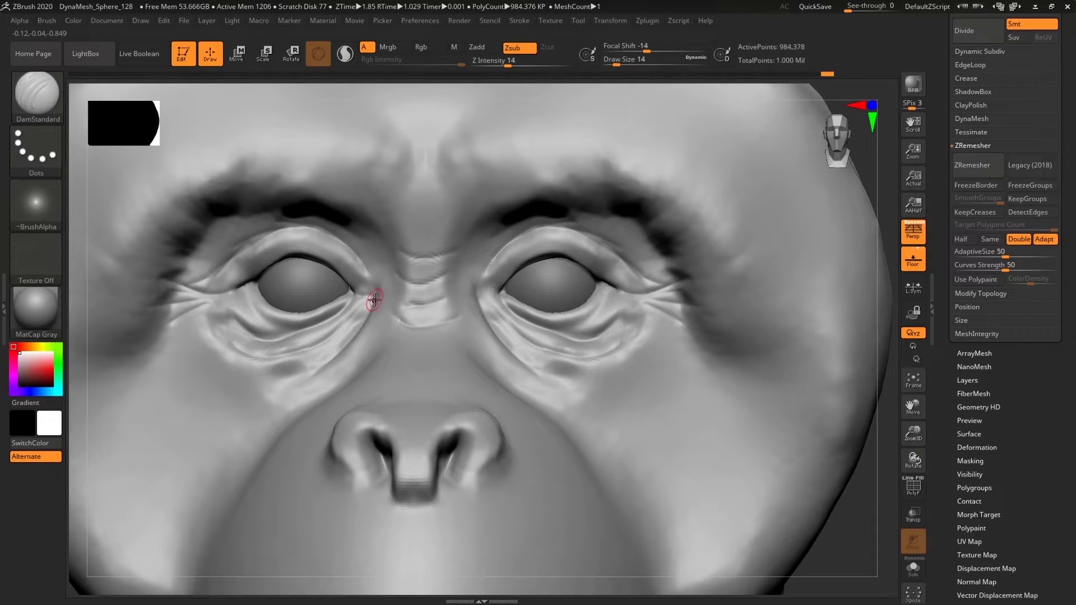
Adjust the face and bend the mouth line into a stronger curve with the Move brush at draw sizes 77 and 167.
key("f")
mouse_move(793, 445)
left_mouse_down()
mouse_move(786, 452)
mouse_move(797, 471)
mouse_move(801, 455)
left_mouse_up()
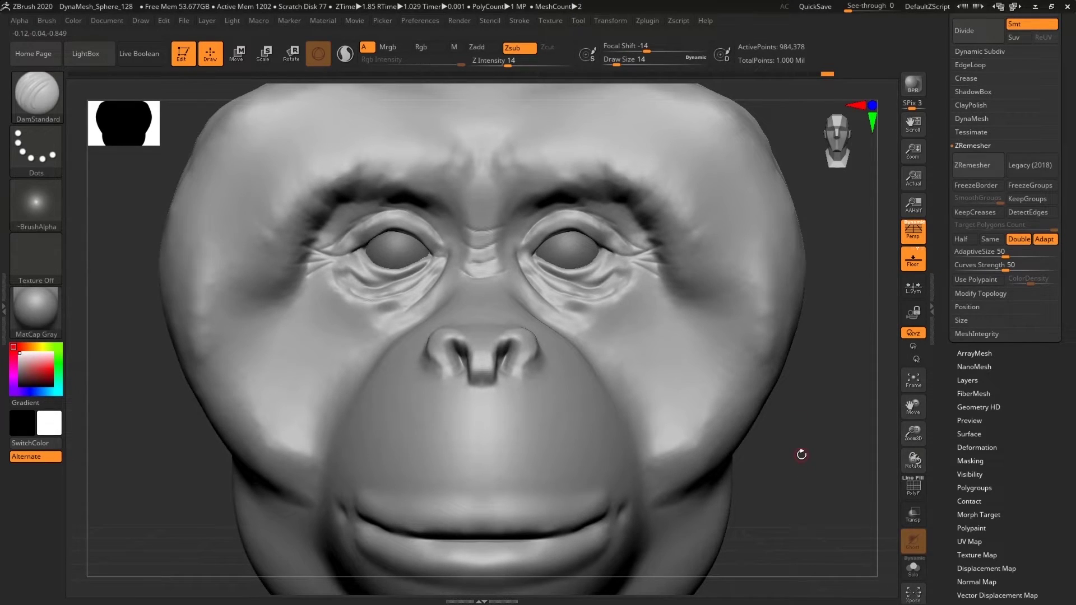
left_click(42, 95)
left_click(336, 109)
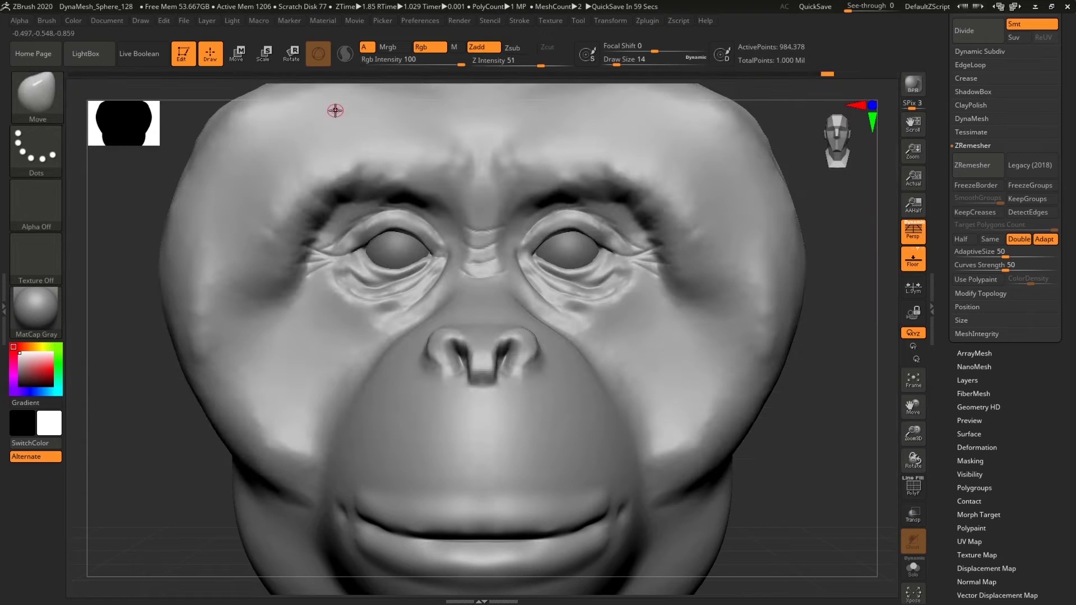
mouse_move(624, 63)
left_mouse_down()
mouse_move(643, 90)
mouse_move(637, 84)
left_mouse_up()
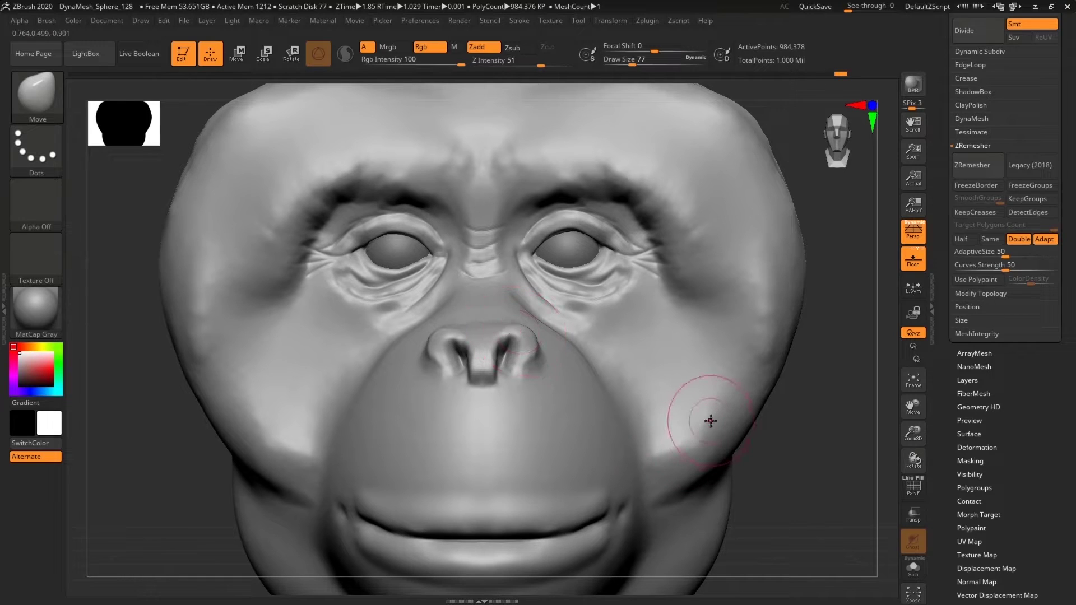
right_click_drag(710, 421, 788, 382, "alt")
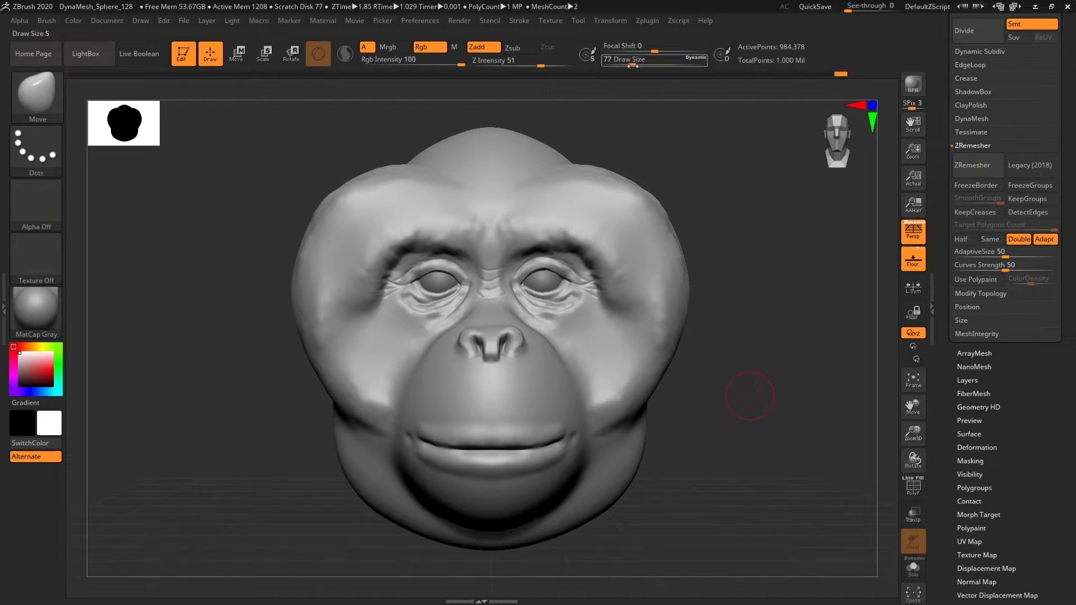
left_click_drag(634, 66, 644, 67)
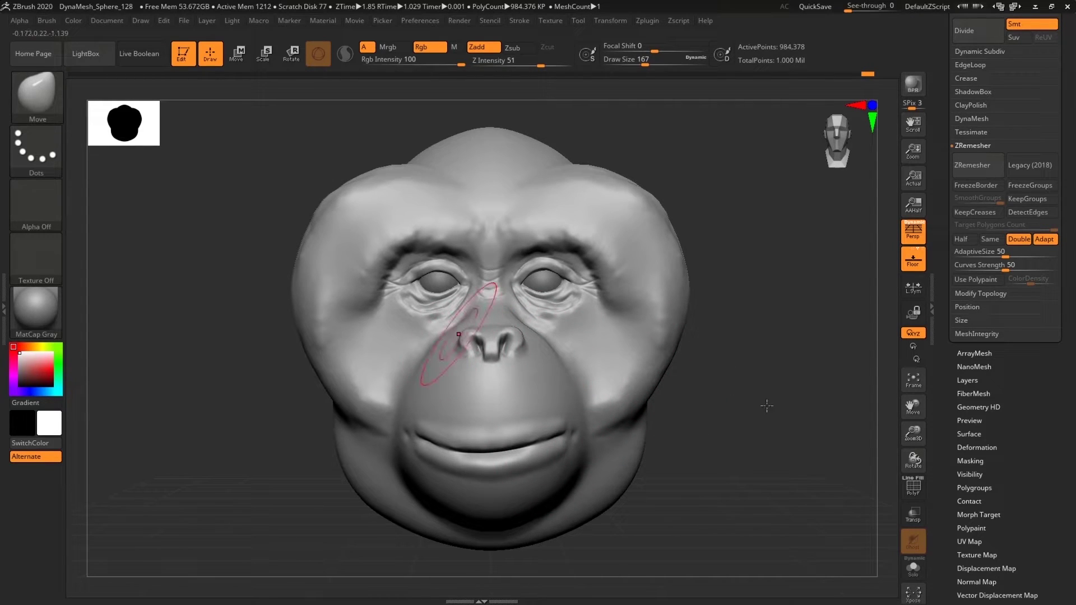
Carve the nostril edges with DamStandard at draw size 39, and taper the septum between the nostrils with the Move brush.
mouse_move(769, 423)
left_mouse_down("alt")
mouse_move(726, 389)
mouse_move(723, 432)
mouse_move(746, 418)
mouse_move(778, 497)
left_mouse_up("alt")
left_click(53, 99)
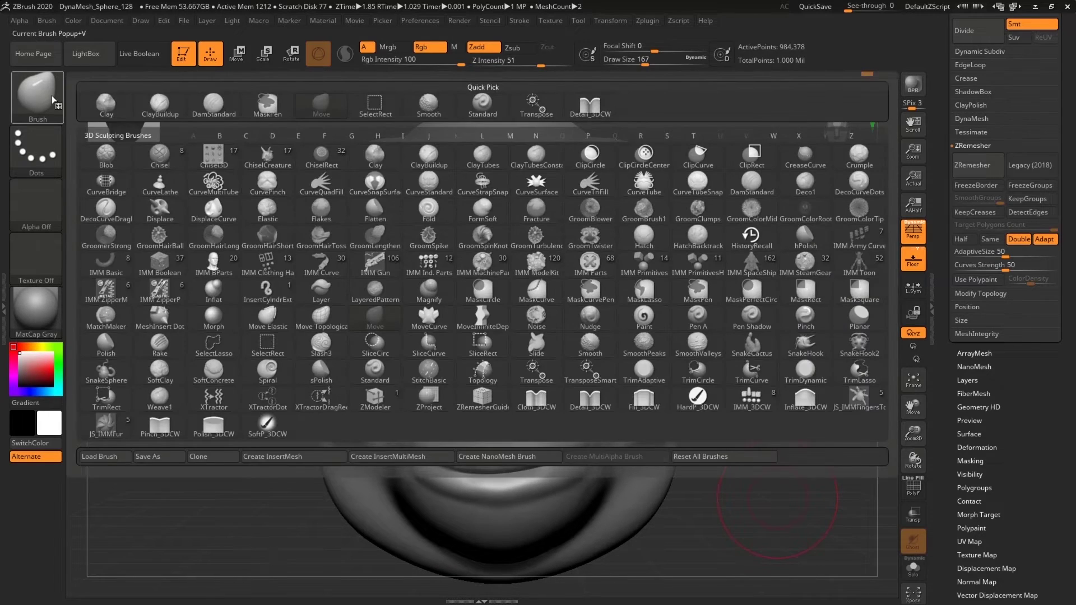
left_click(202, 106)
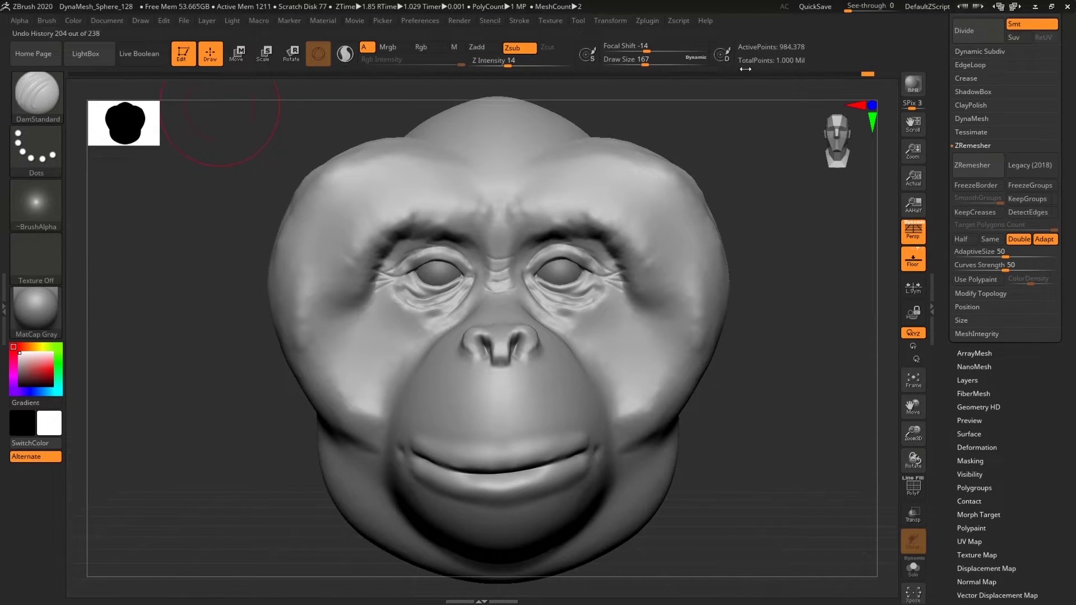
left_click_drag(645, 65, 626, 78)
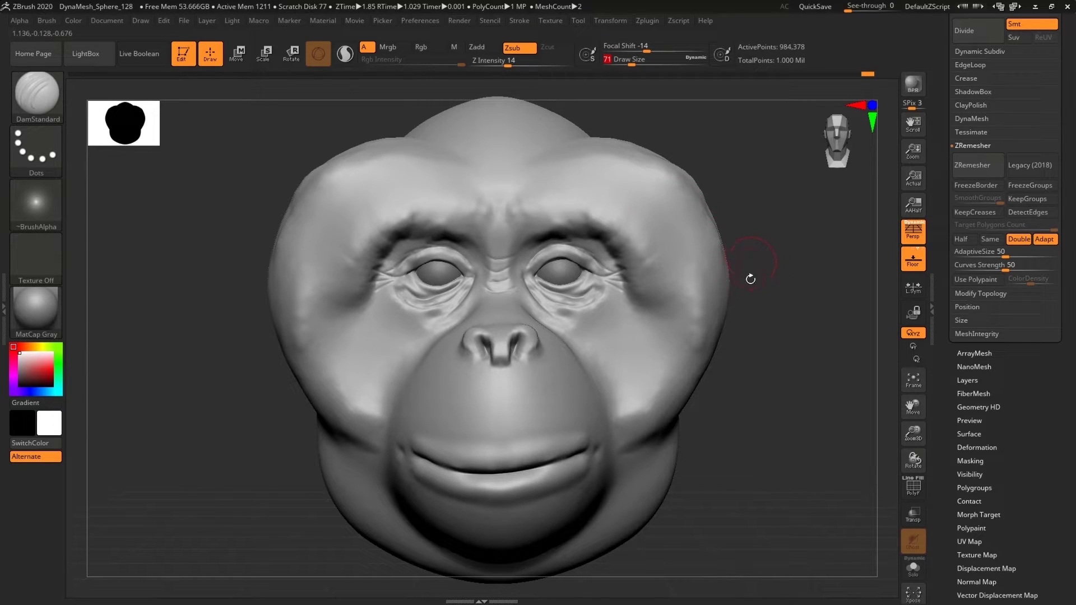
left_click_drag(749, 365, 751, 379, "alt")
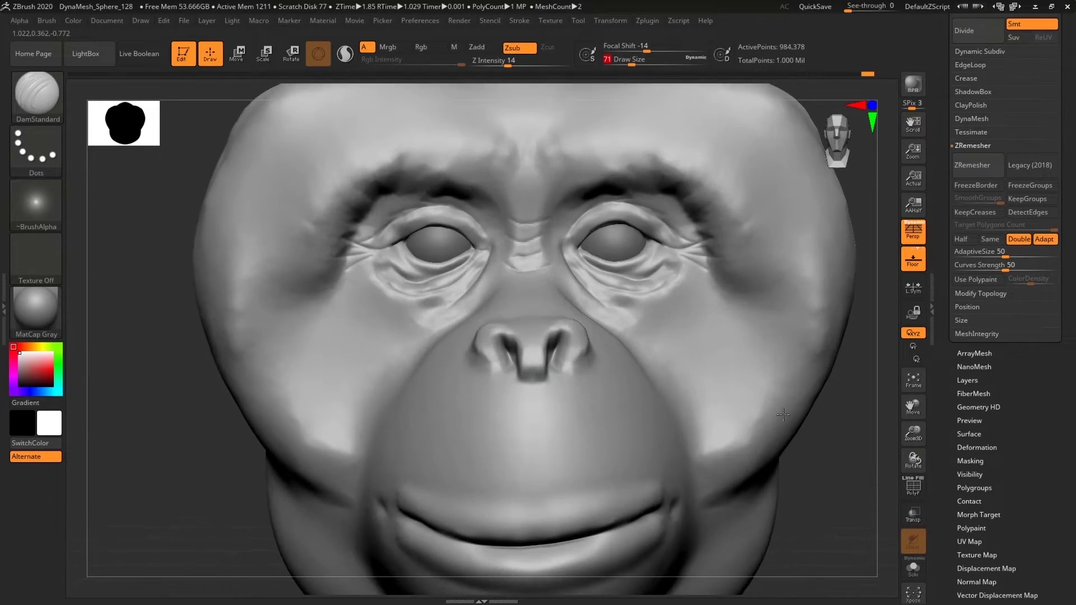
mouse_move(632, 65)
left_mouse_down()
mouse_move(629, 84)
mouse_move(615, 77)
left_mouse_up()
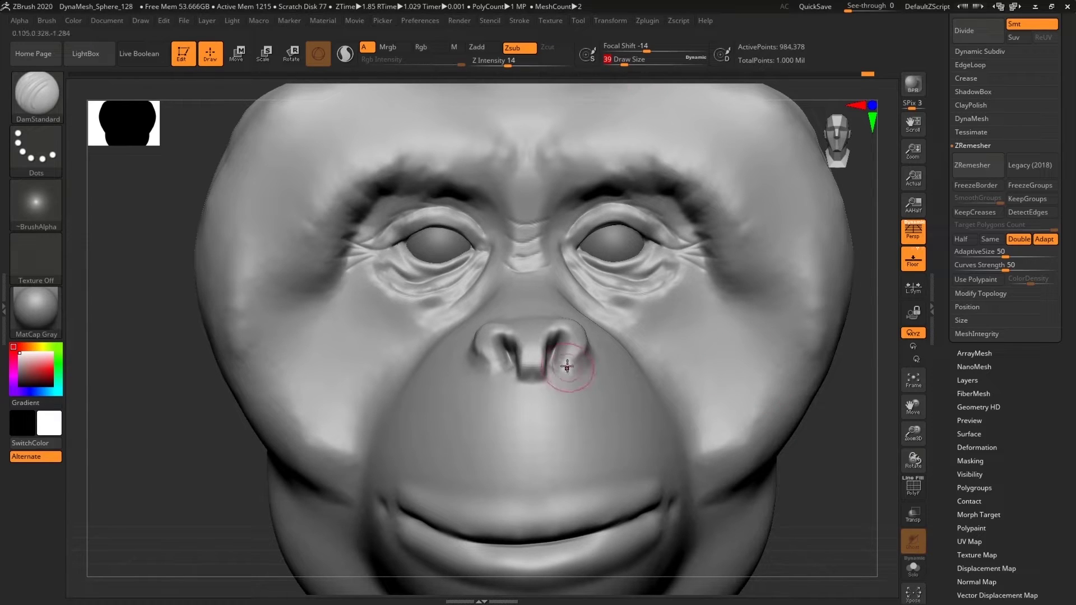
mouse_move(567, 365)
left_mouse_down()
mouse_move(549, 339)
mouse_move(549, 370)
mouse_move(586, 355)
left_mouse_up()
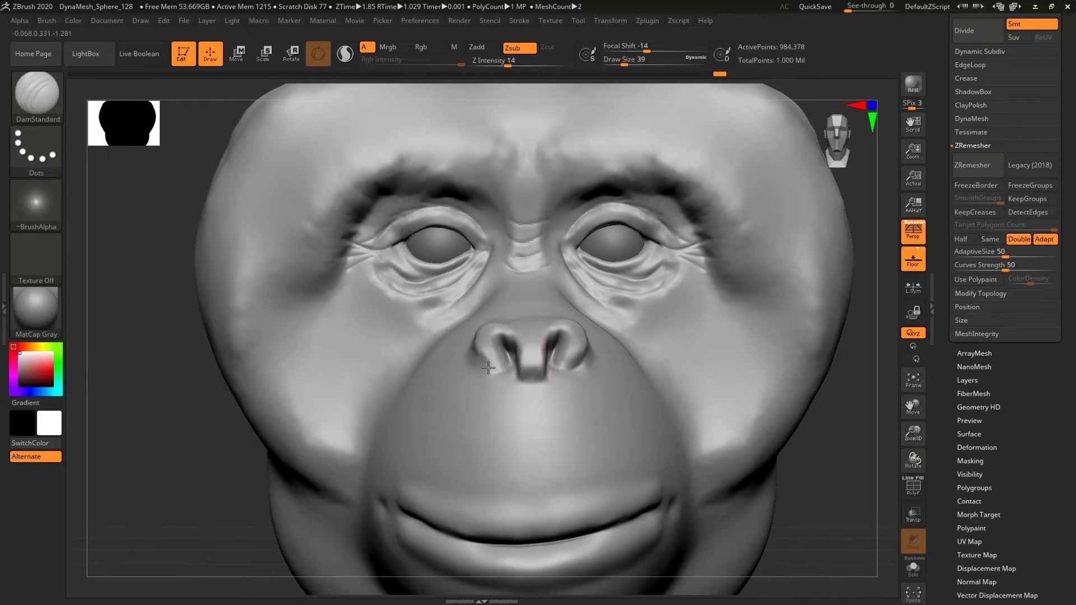
left_click_drag(552, 348, 543, 376)
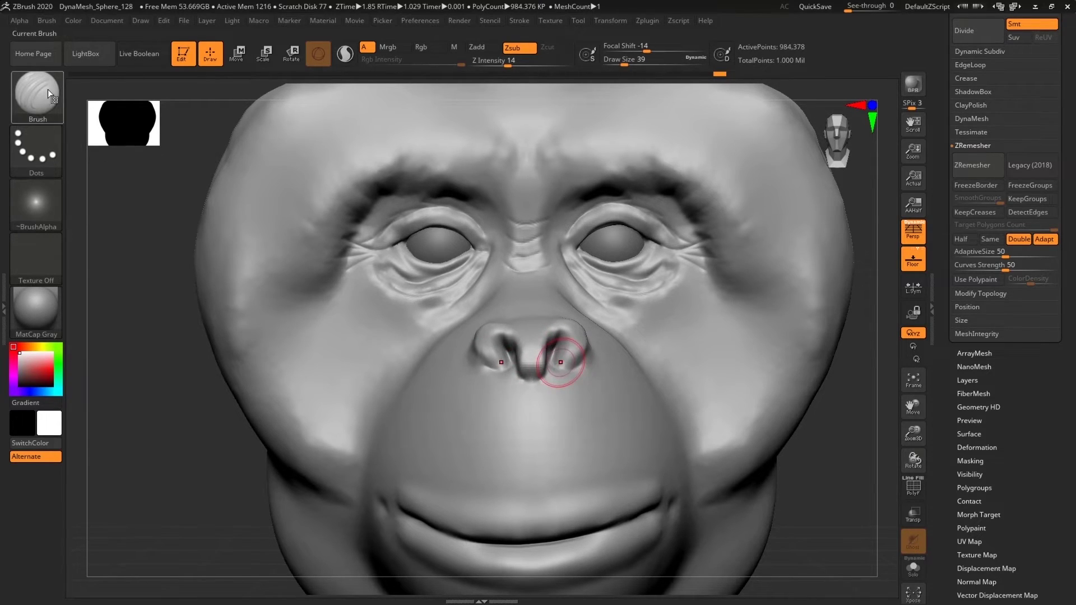
key("b")
left_click(314, 108)
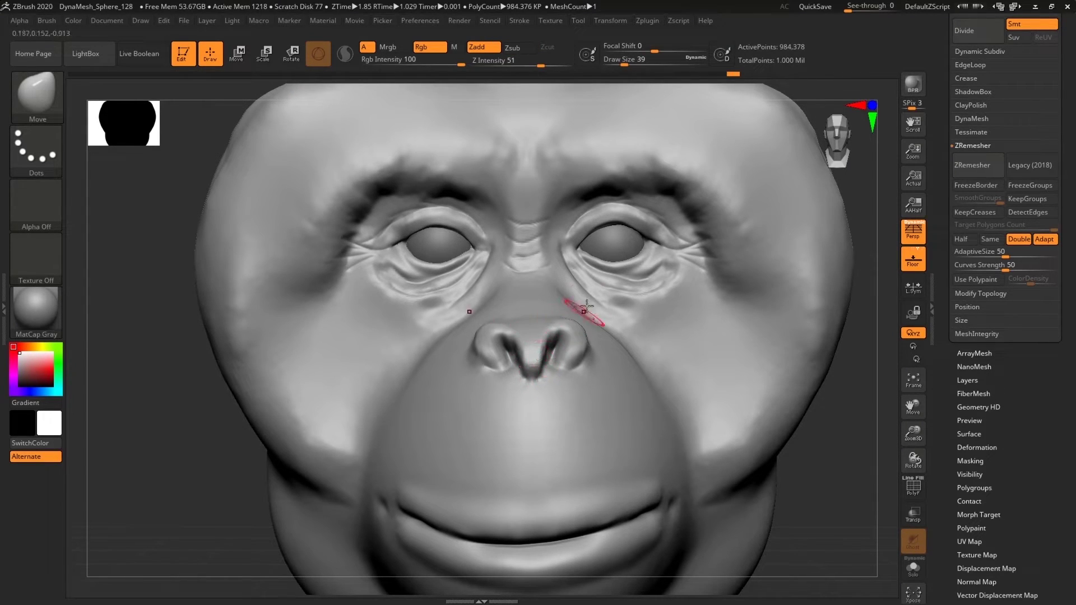
Carve creases across the top of the nose and around the nostril wings with DamStandard at draw size 39, and smooth beside the nostrils.
key("b")
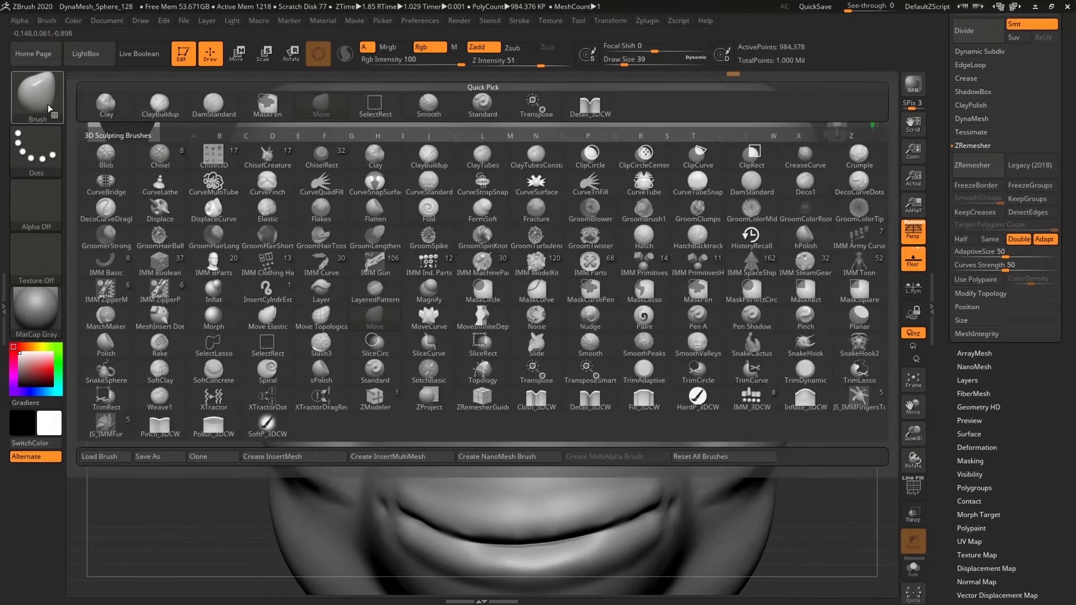
left_click(214, 104)
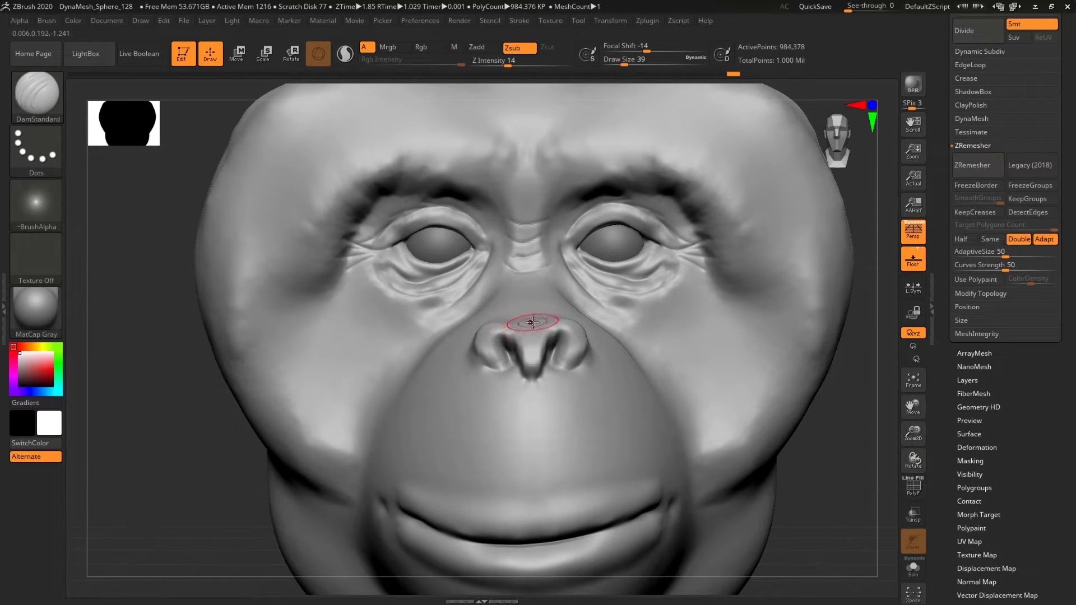
mouse_move(531, 326)
left_mouse_down()
mouse_move(524, 319)
mouse_move(533, 307)
mouse_move(549, 312)
left_mouse_up()
left_click_drag(835, 442, 781, 432)
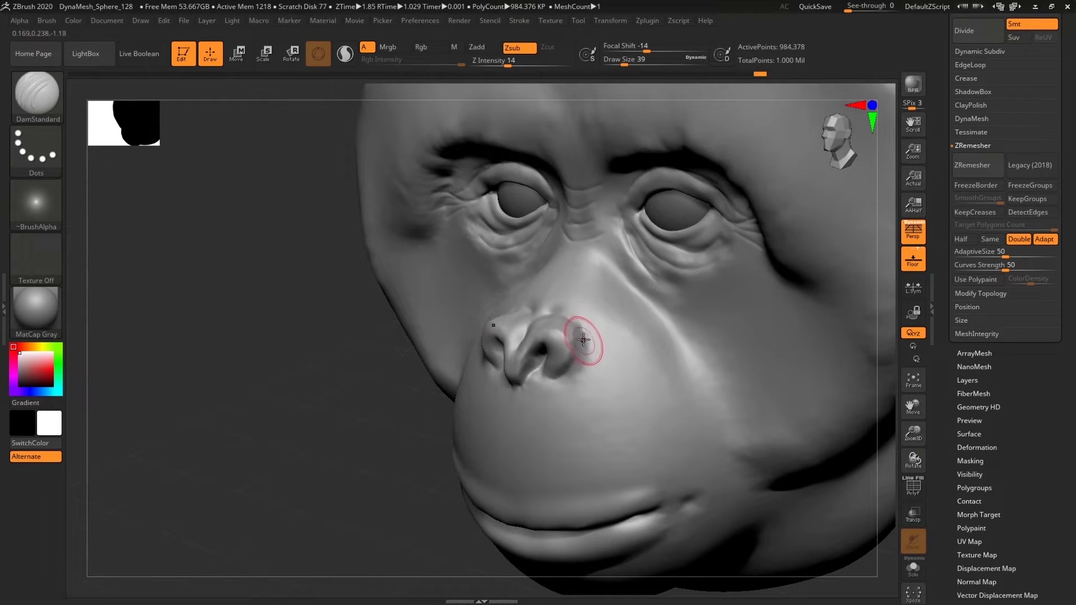
key("shift")
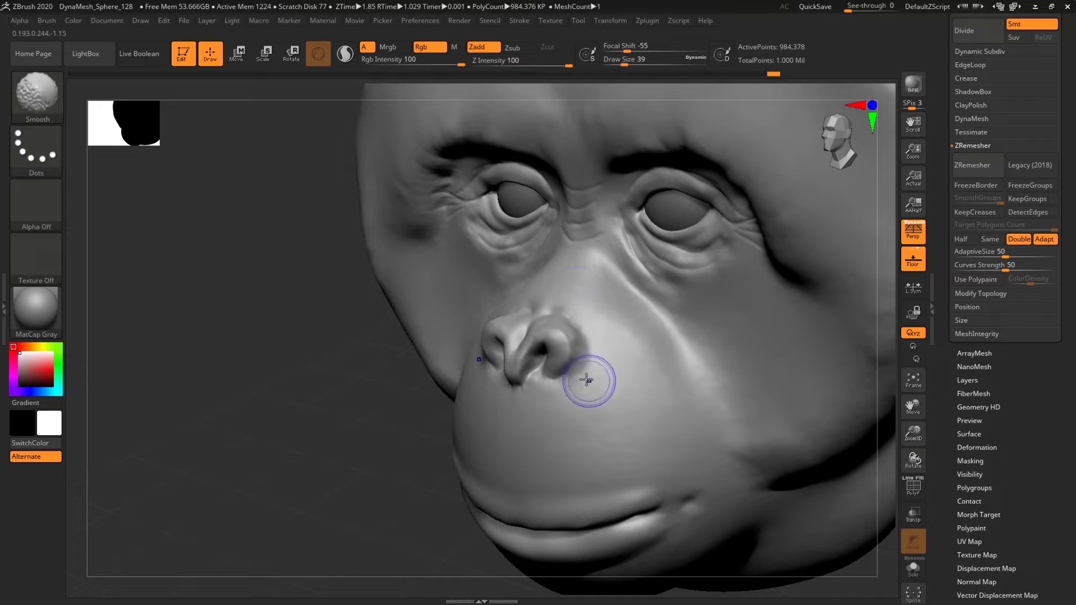
left_click_drag(576, 377, 572, 379)
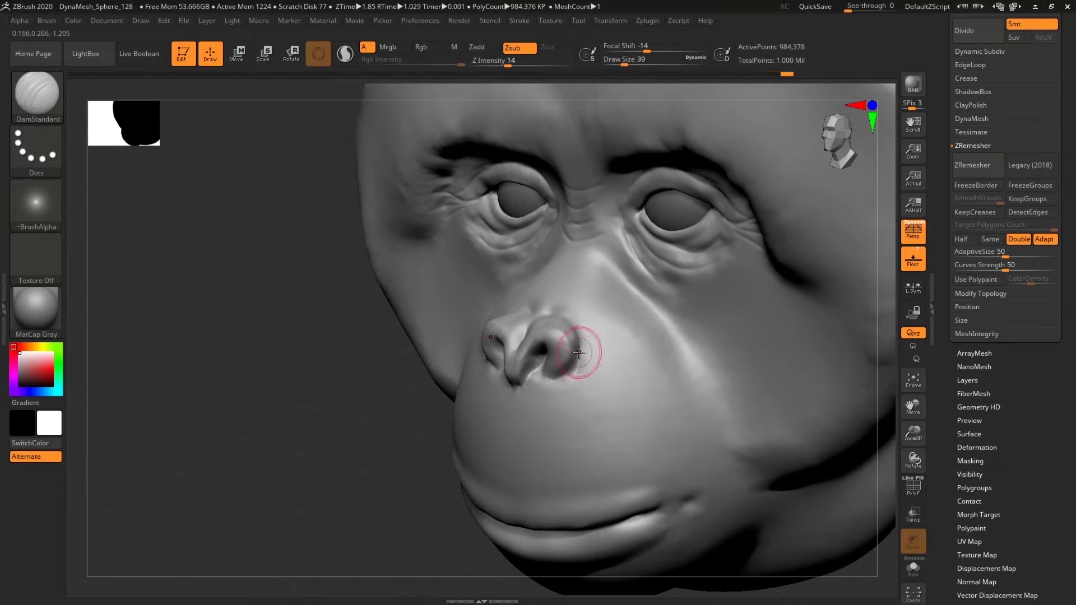
mouse_move(415, 448)
left_mouse_down()
mouse_move(385, 499)
mouse_move(428, 476)
mouse_move(694, 456)
left_mouse_up()
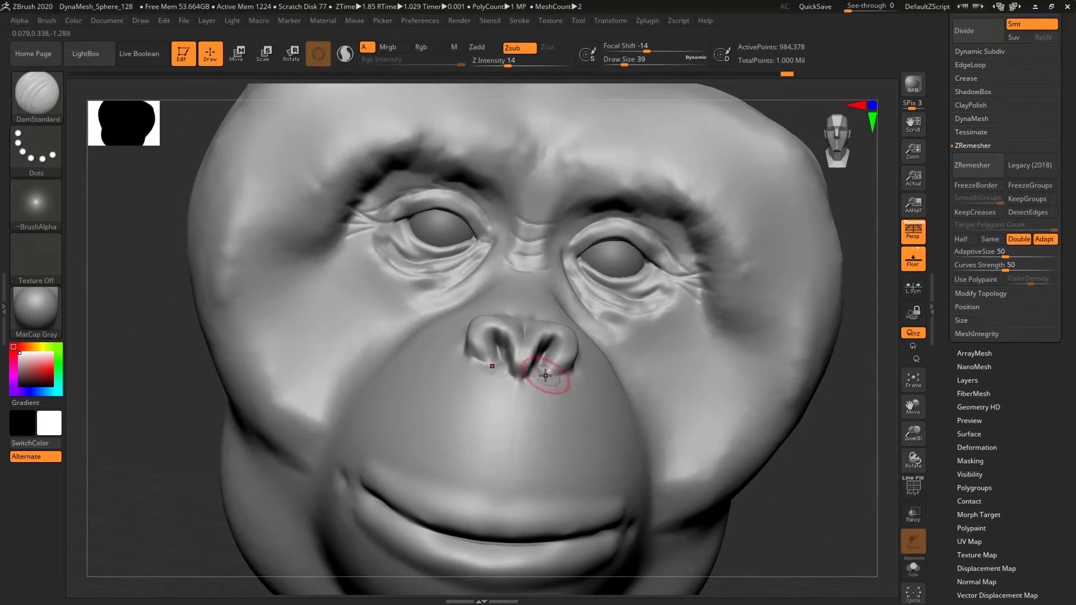
Pull the outer brows down above the eyes with the Move brush at draw size 202.
mouse_move(815, 504)
left_mouse_down("alt")
mouse_move(819, 514)
mouse_move(711, 409)
left_mouse_up("alt")
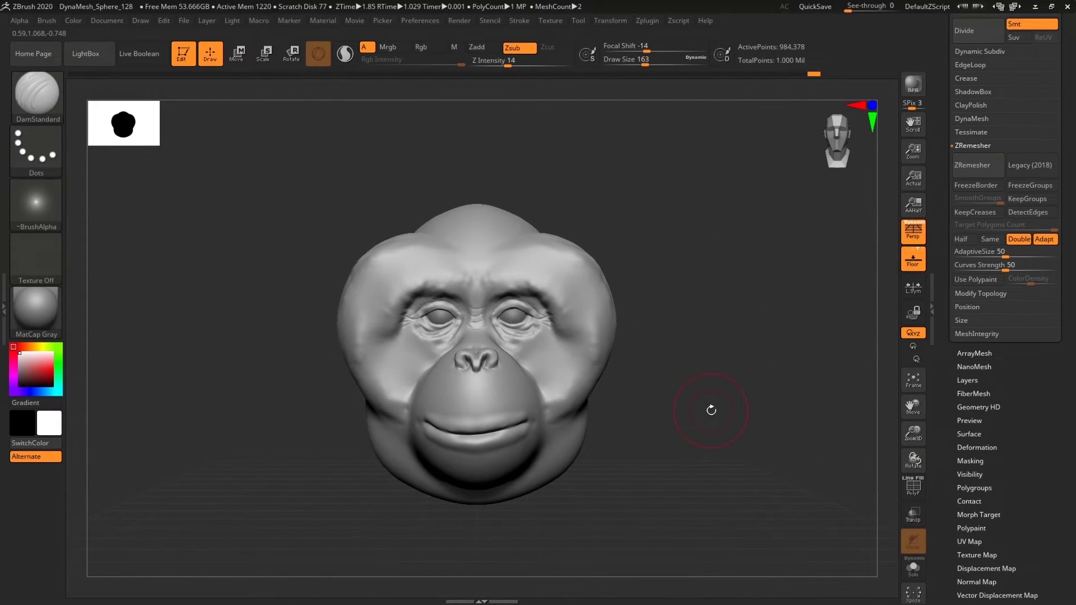
left_click(51, 79)
left_click(318, 111)
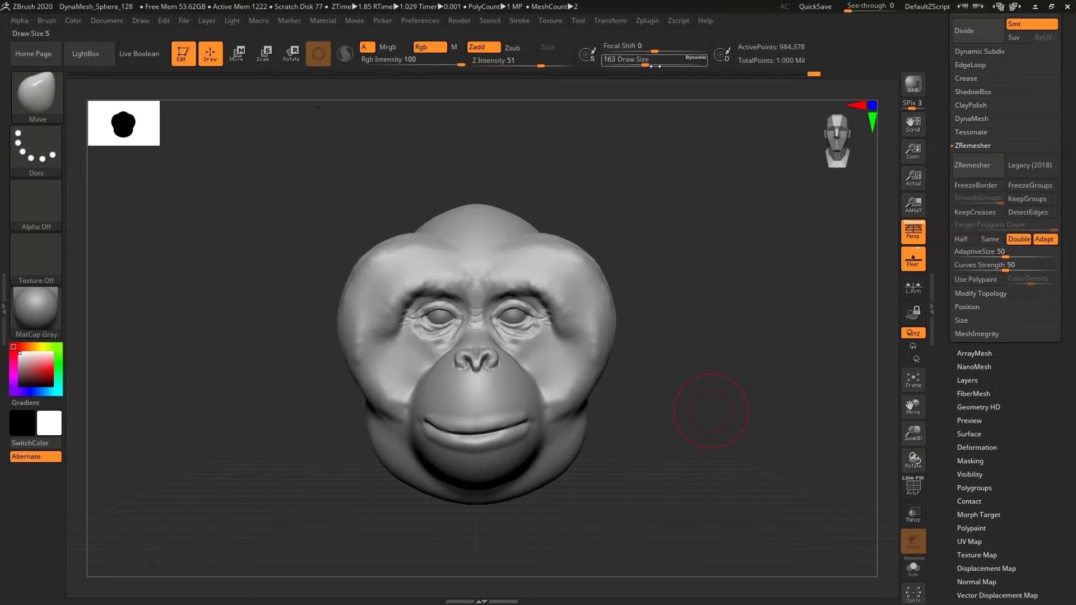
left_click_drag(640, 62, 650, 63)
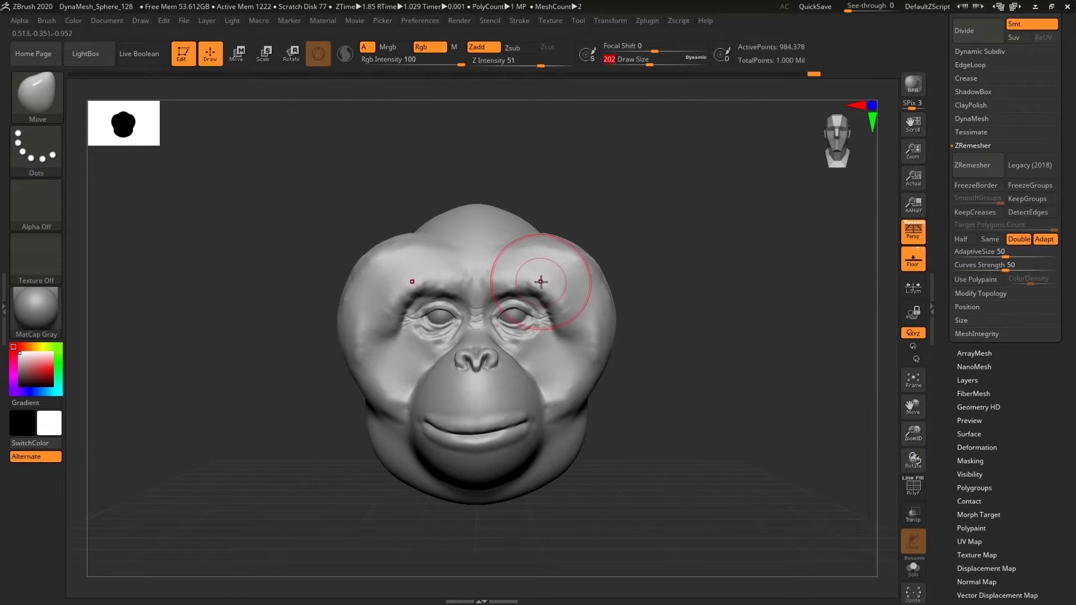
left_click_drag(544, 290, 543, 294)
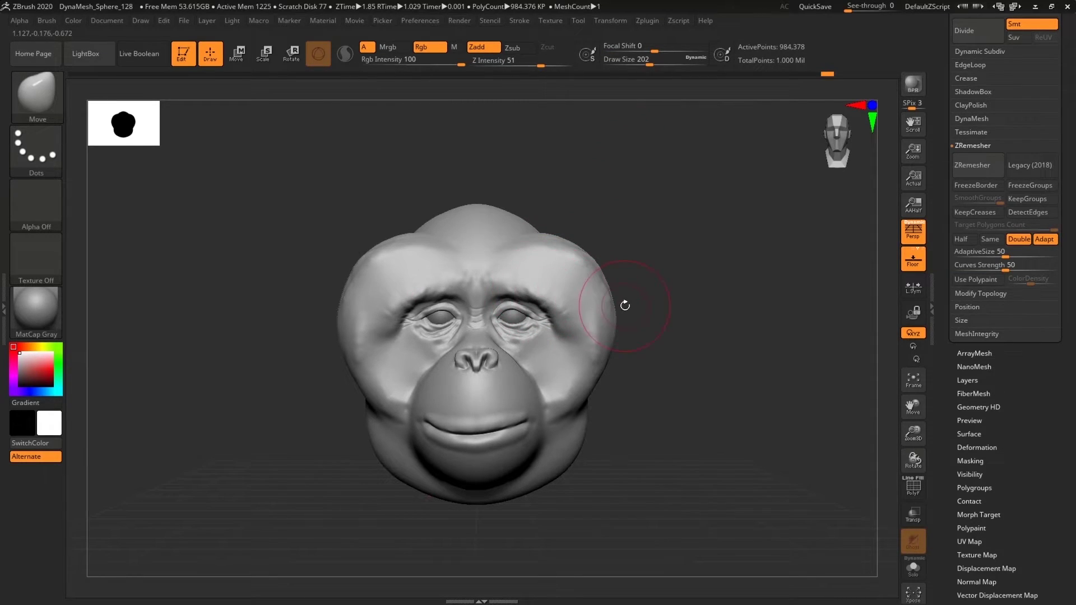
Mask both eyes at draw size 77, and lower the outer brows over them with the Move brush at draw size 158.
left_click_drag(766, 432, 761, 451, "alt")
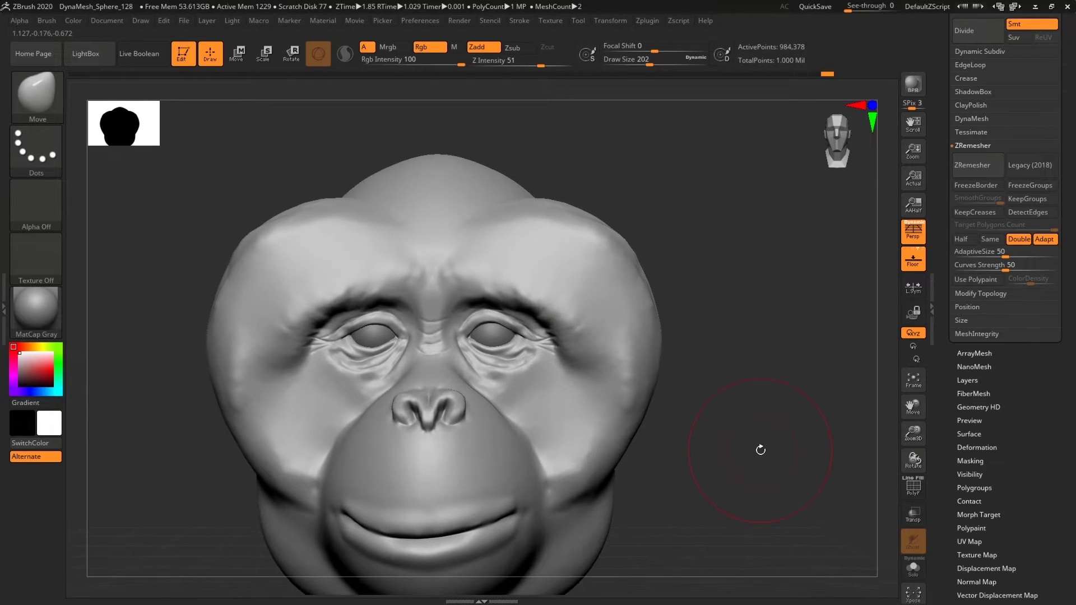
left_click(632, 63)
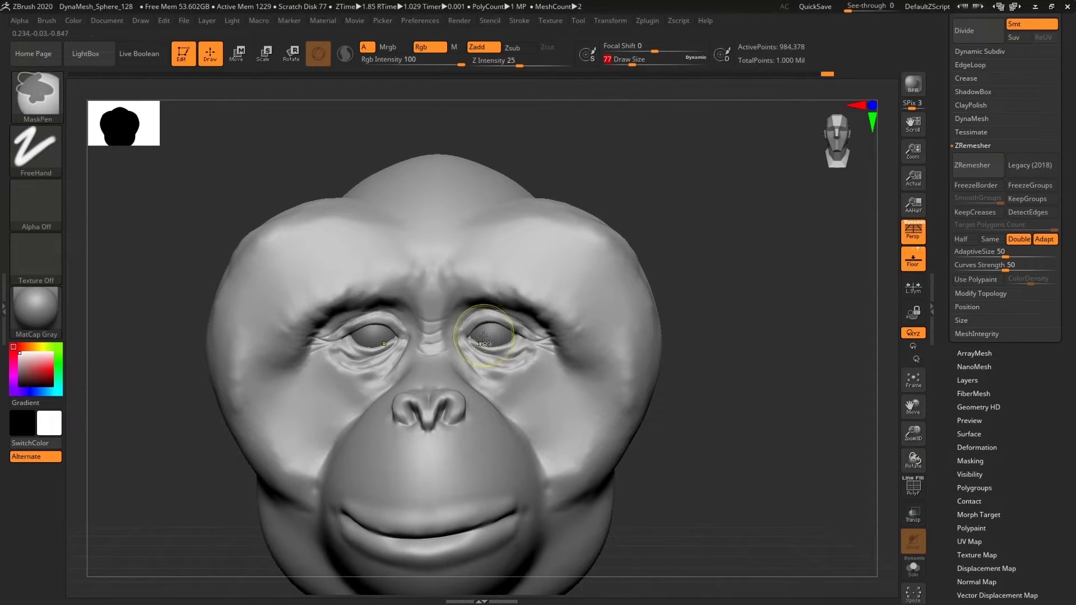
mouse_move(474, 338)
left_mouse_down("ctrl")
mouse_move(512, 340)
mouse_move(513, 353)
mouse_move(530, 338)
left_mouse_up("ctrl")
mouse_move(810, 389)
left_mouse_down()
mouse_move(783, 406)
mouse_move(807, 399)
mouse_move(799, 393)
left_mouse_up()
left_click_drag(632, 65, 644, 65)
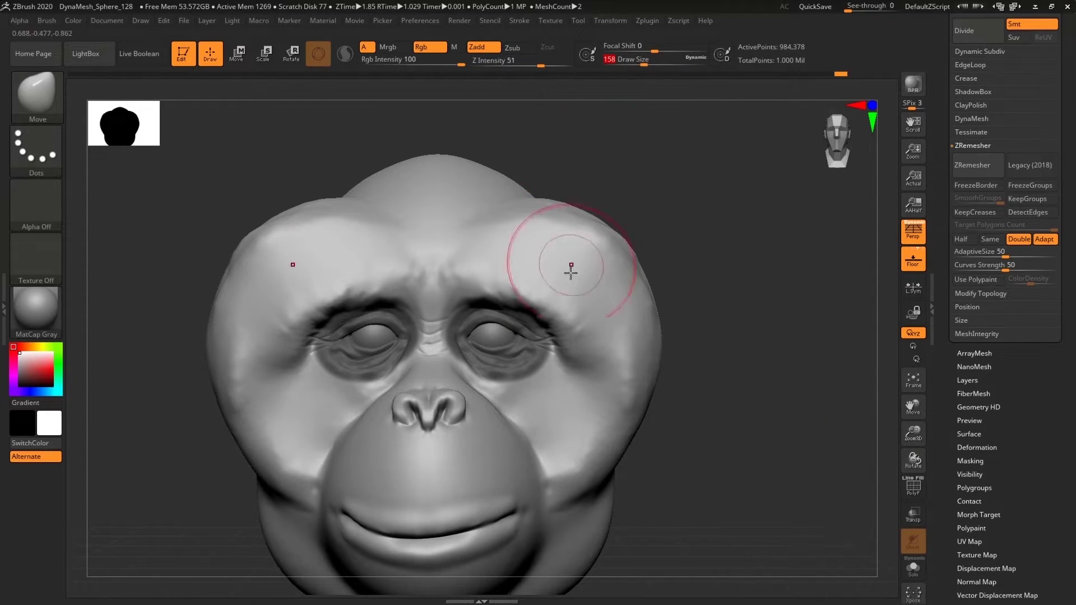
mouse_move(544, 309)
left_mouse_down()
mouse_move(537, 323)
mouse_move(523, 302)
mouse_move(518, 312)
mouse_move(542, 324)
mouse_move(539, 313)
left_mouse_up()
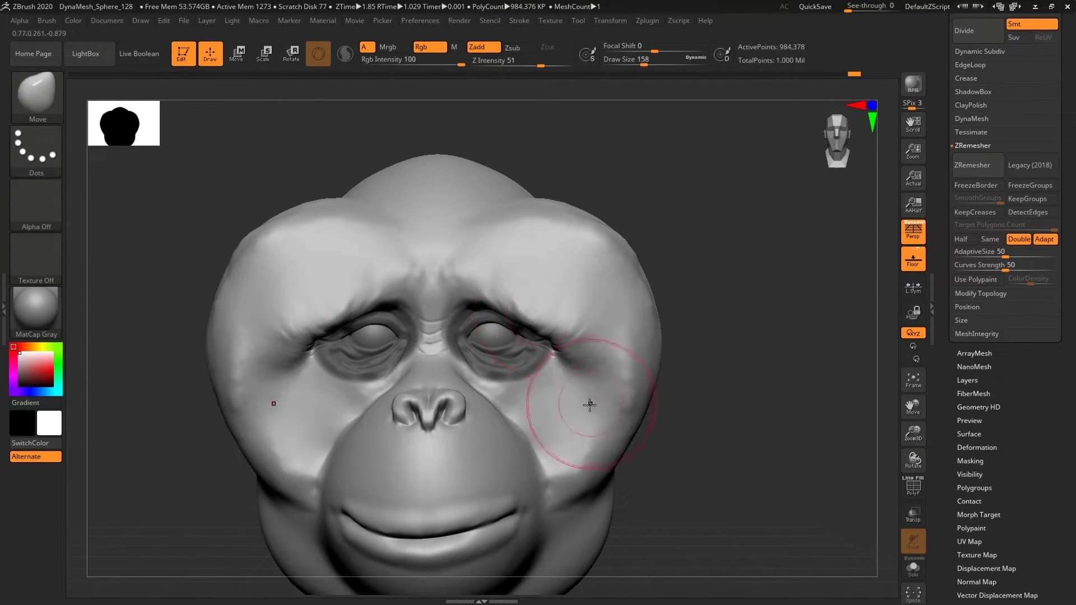
Reshape the cheeks and the folds along the sides of the muzzle with the Move brush at draw size 158.
mouse_move(773, 351)
left_mouse_down()
mouse_move(637, 360)
mouse_move(347, 426)
left_mouse_up()
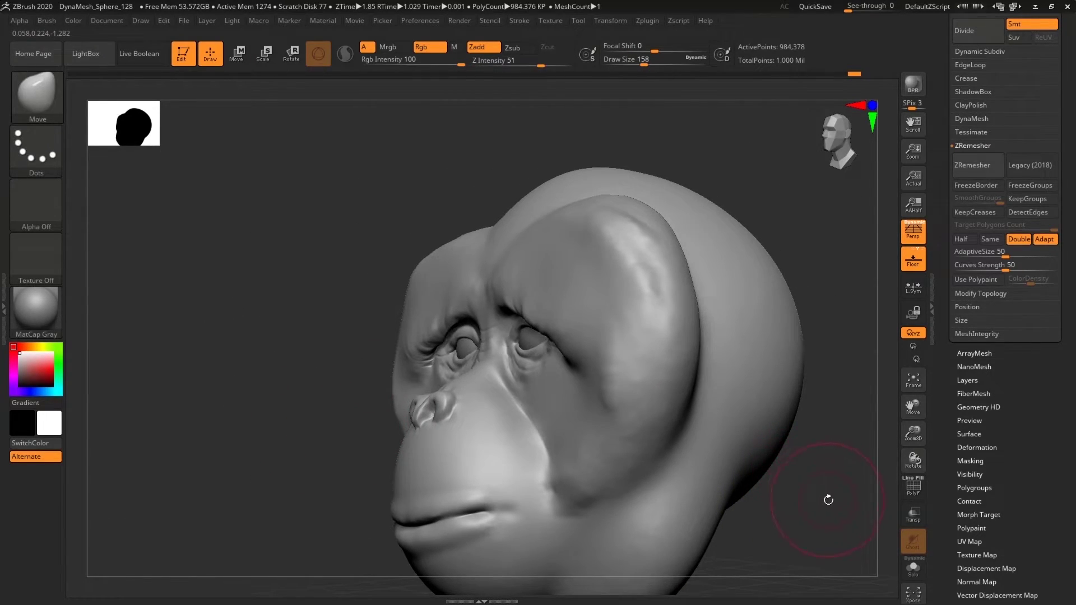
left_click_drag(829, 500, 759, 456)
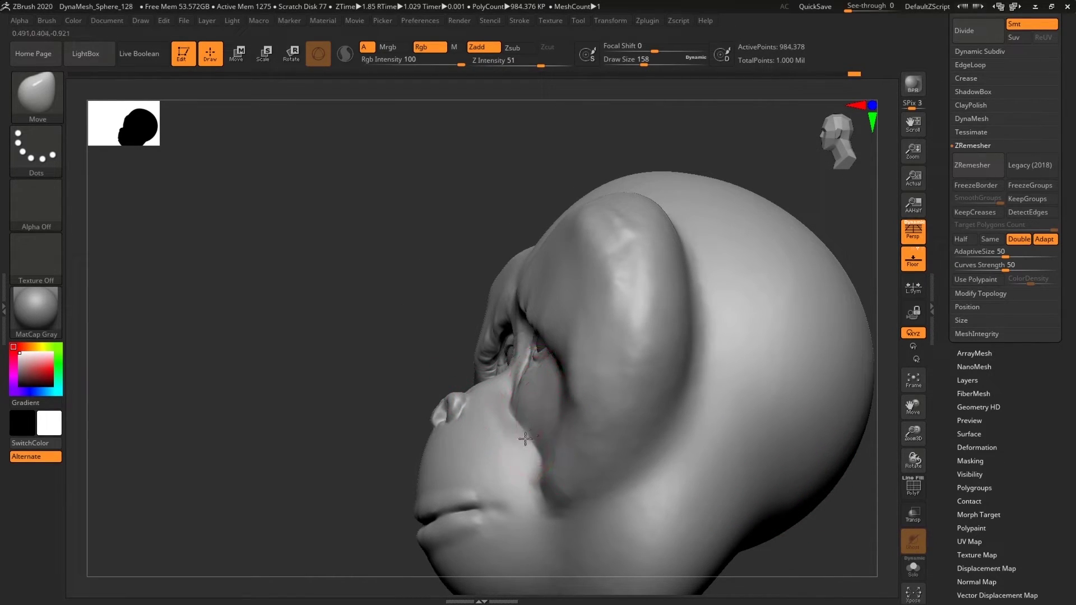
left_click_drag(275, 518, 428, 524)
left_click_drag(718, 502, 770, 477)
mouse_move(770, 477)
right_mouse_down()
mouse_move(819, 519)
mouse_move(697, 413)
mouse_move(747, 422)
mouse_move(762, 485)
mouse_move(733, 444)
right_mouse_up()
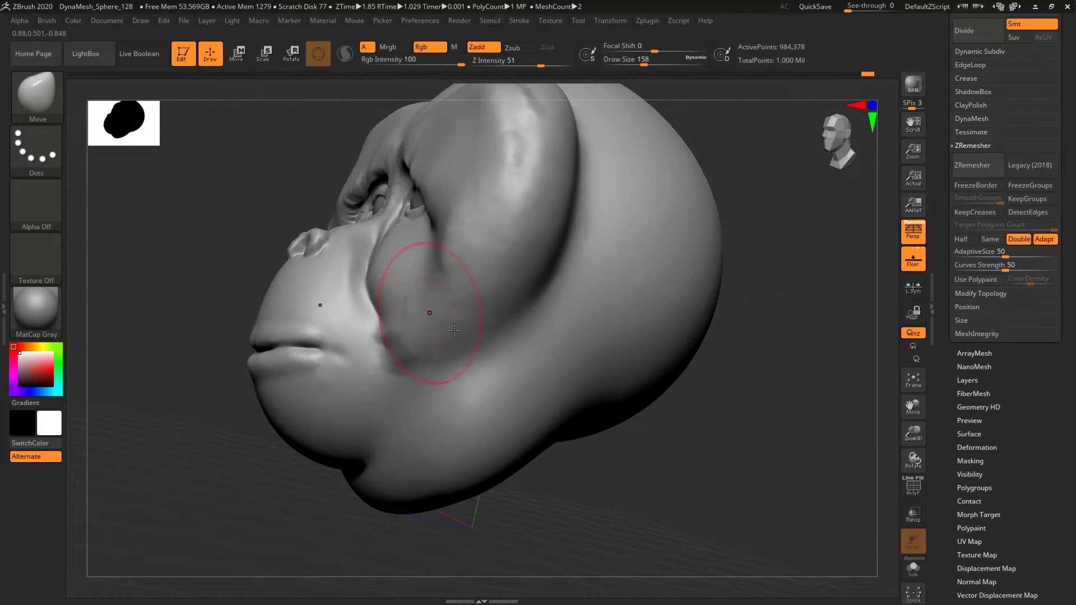
mouse_move(708, 450)
right_mouse_down()
mouse_move(701, 418)
mouse_move(707, 447)
right_mouse_up()
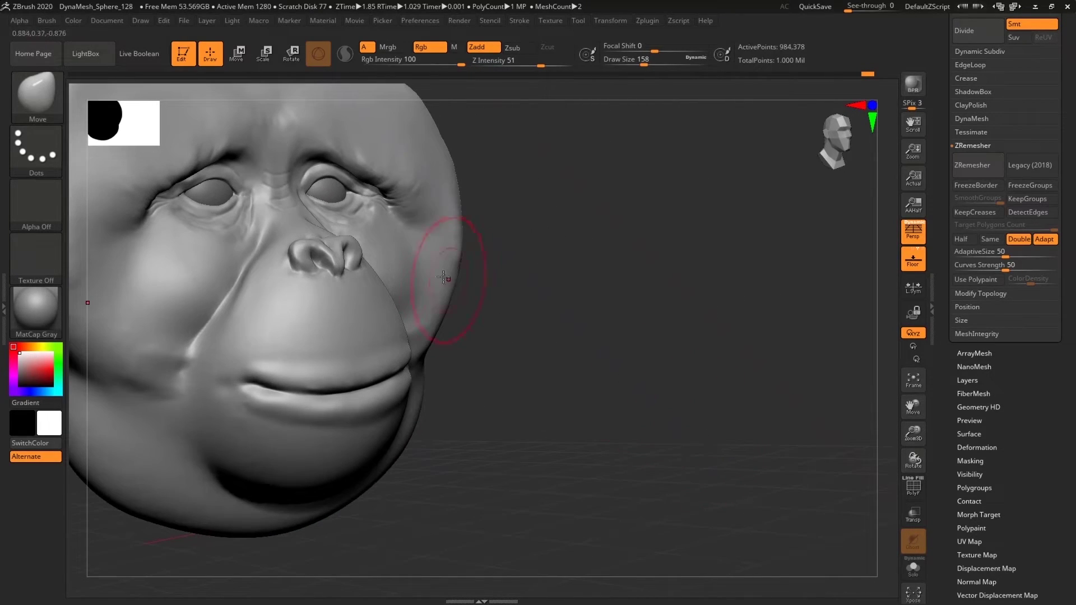
left_click_drag(415, 299, 420, 320)
Smooth the cheeks beside the muzzle at draw size 80, and adjust the area under the eyes with the Move brush.
mouse_move(688, 434)
left_mouse_down()
mouse_move(665, 428)
mouse_move(670, 414)
mouse_move(726, 428)
left_mouse_up()
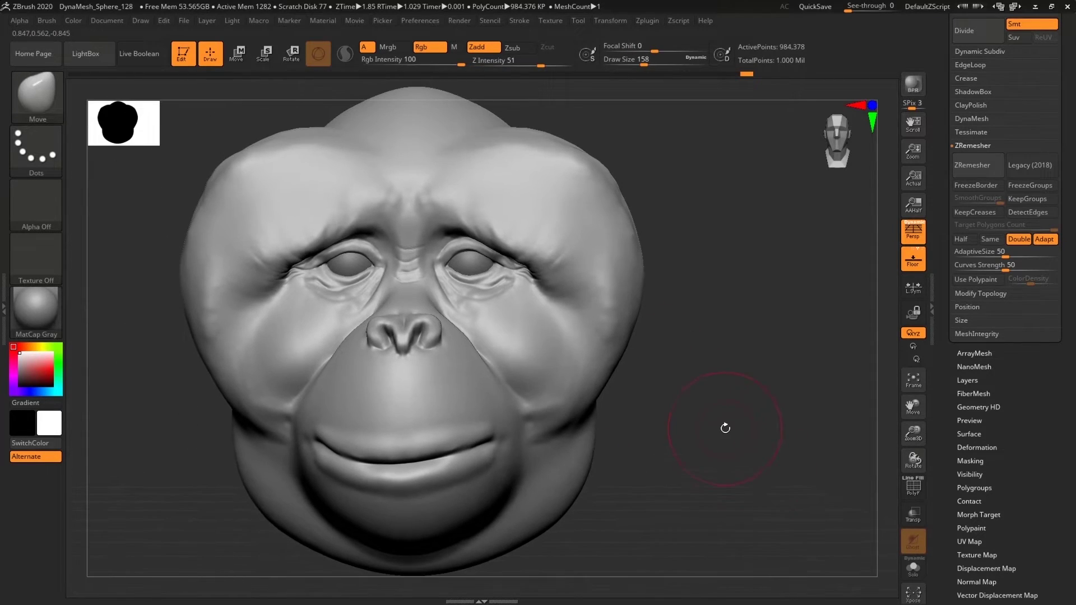
left_click_drag(644, 63, 633, 62)
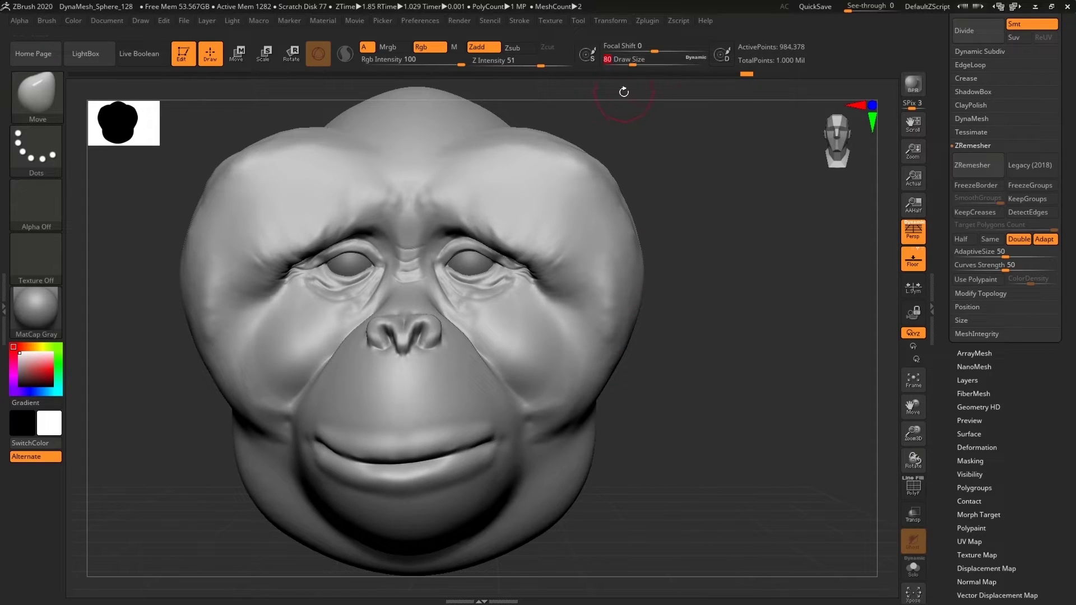
left_click_drag(540, 394, 540, 407, "shift")
left_click_drag(501, 344, 513, 352, "shift")
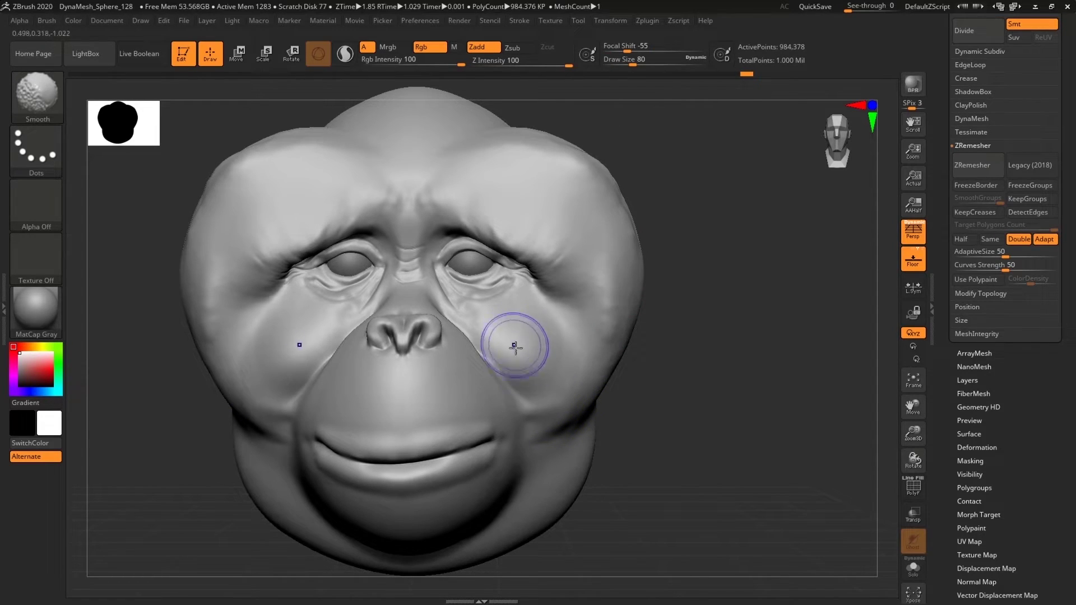
left_click_drag(471, 312, 473, 312)
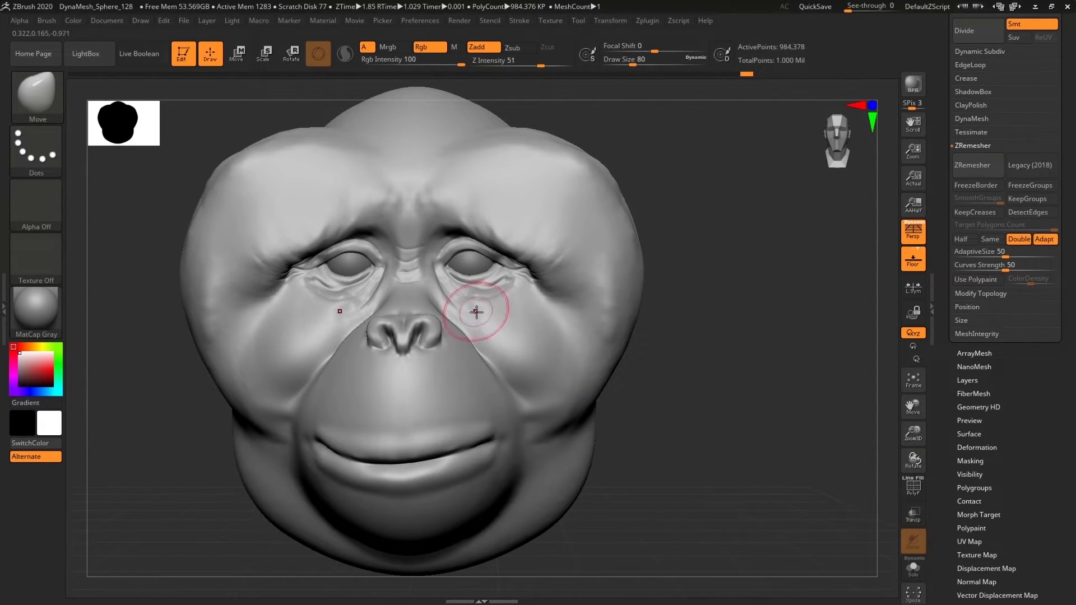
Extend the back of the skull and raise the crown into a fuller profile with the Move brush at draw size 559.
mouse_move(718, 385)
left_mouse_down()
mouse_move(708, 394)
mouse_move(759, 417)
mouse_move(740, 409)
left_mouse_up()
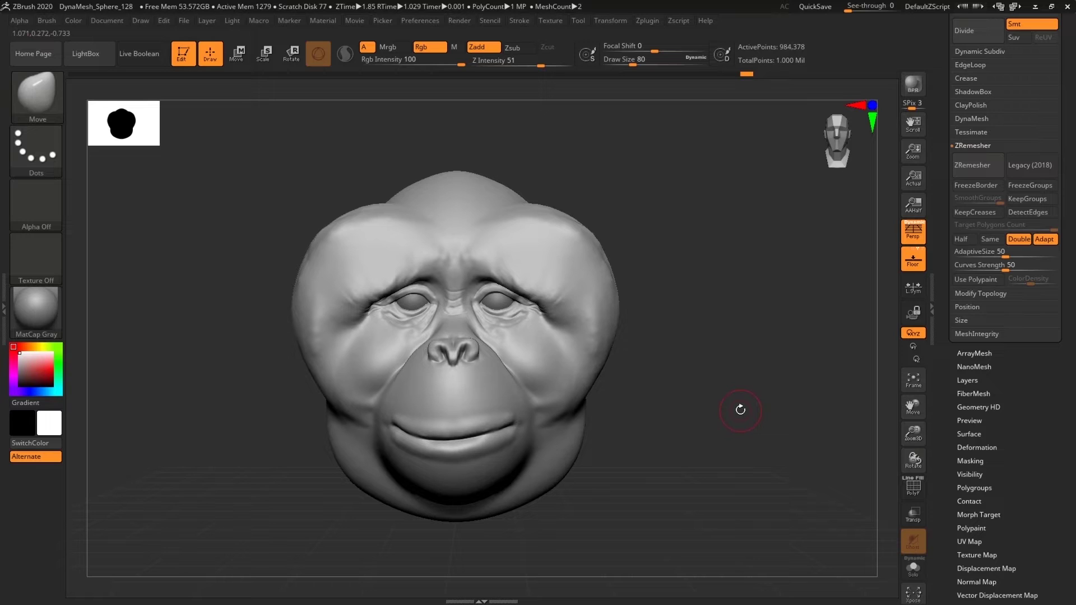
left_click_drag(693, 424, 641, 437)
left_click_drag(778, 481, 628, 438, "alt")
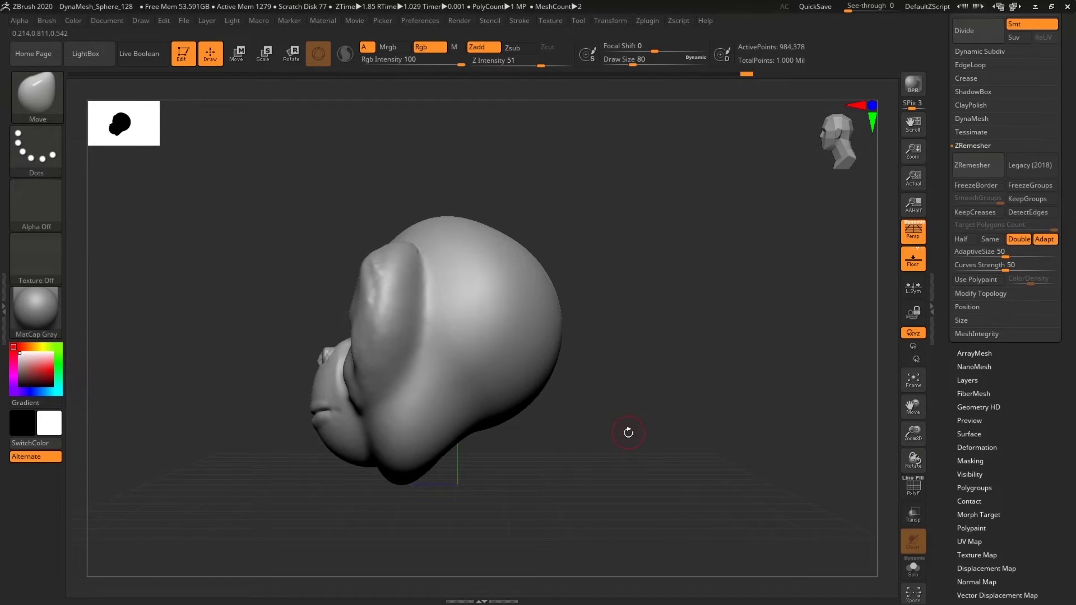
left_click_drag(648, 61, 679, 62)
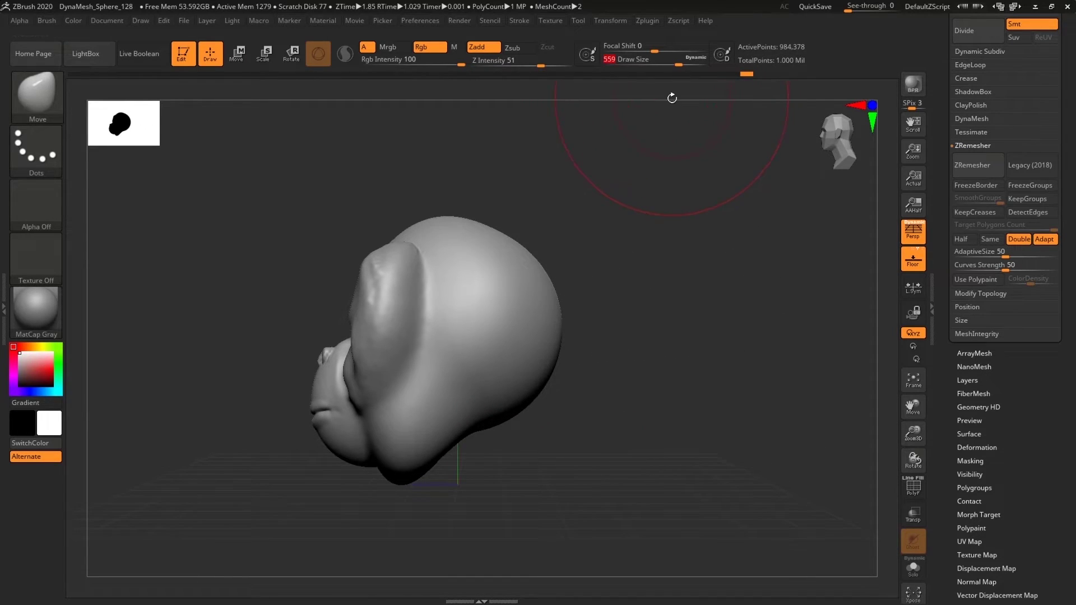
left_click_drag(574, 442, 575, 410)
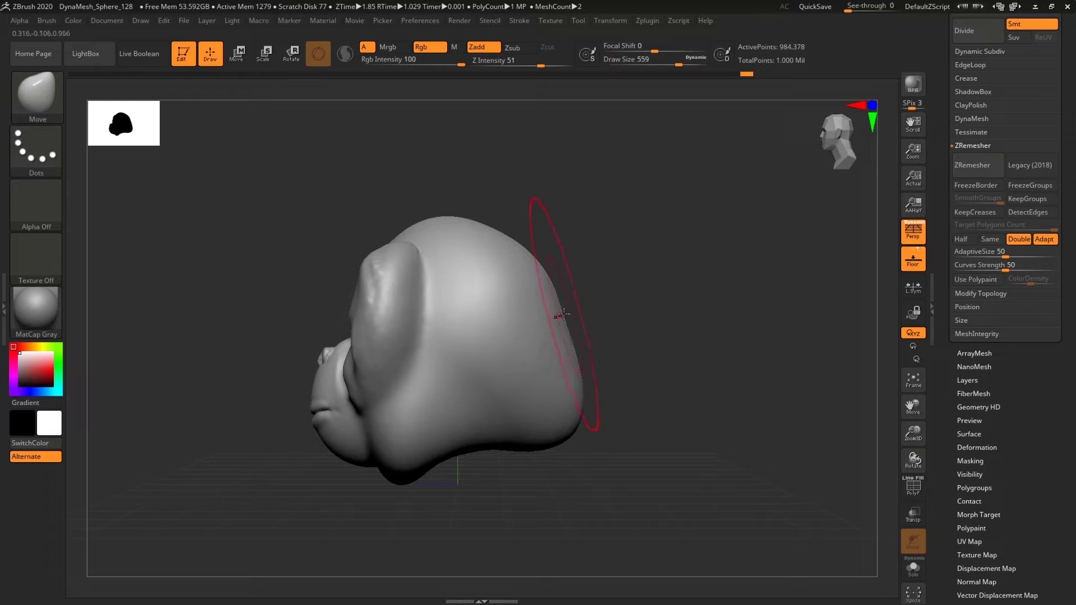
left_click_drag(558, 322, 593, 335)
left_click_drag(584, 391, 591, 392)
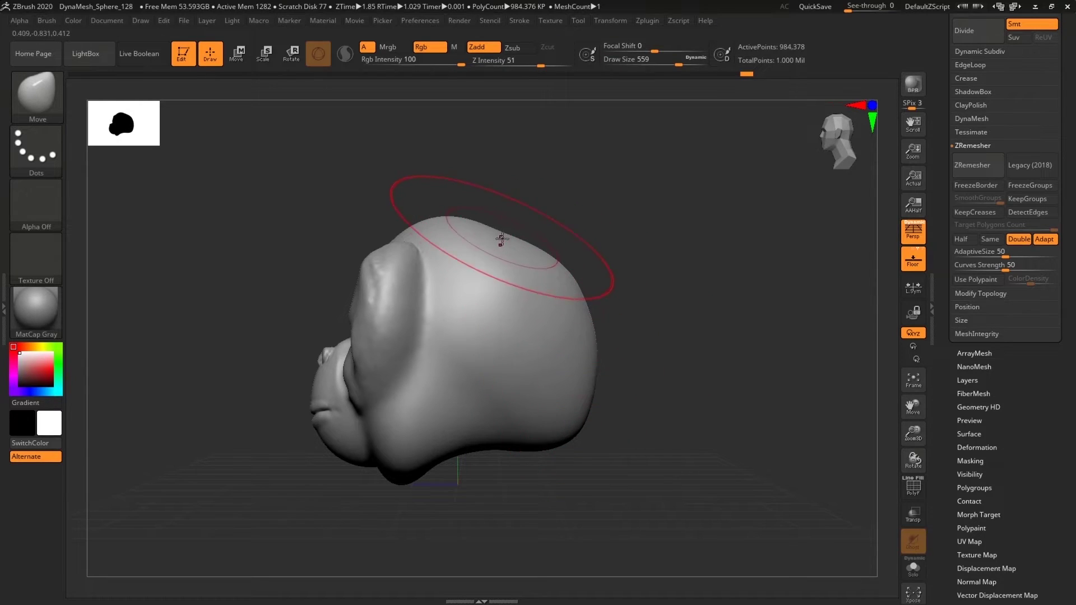
left_click_drag(501, 241, 518, 217)
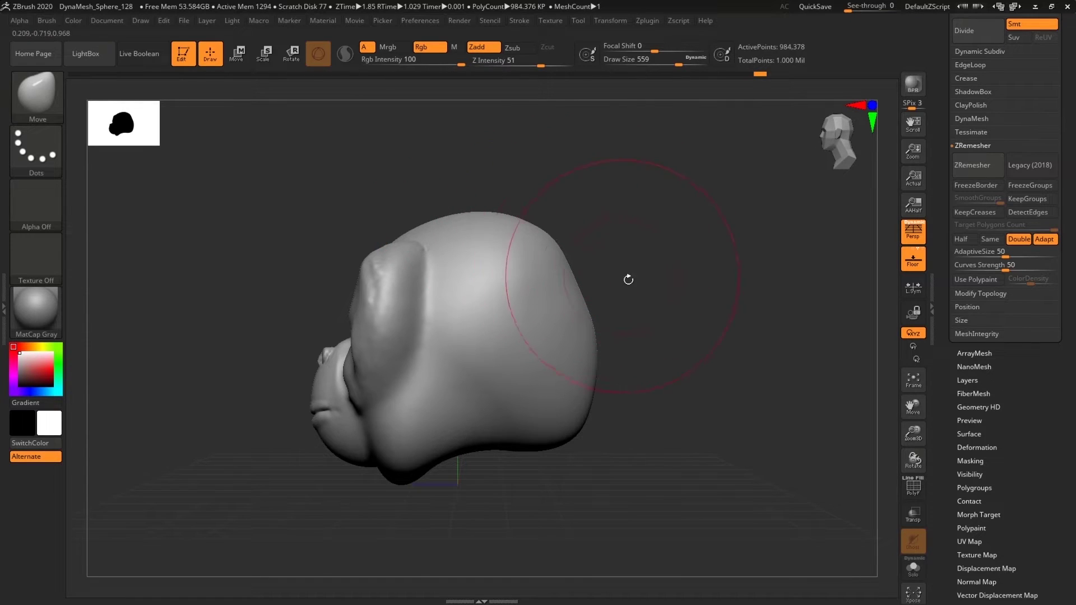
mouse_move(626, 279)
left_mouse_down()
mouse_move(740, 353)
mouse_move(781, 413)
mouse_move(689, 427)
left_mouse_up()
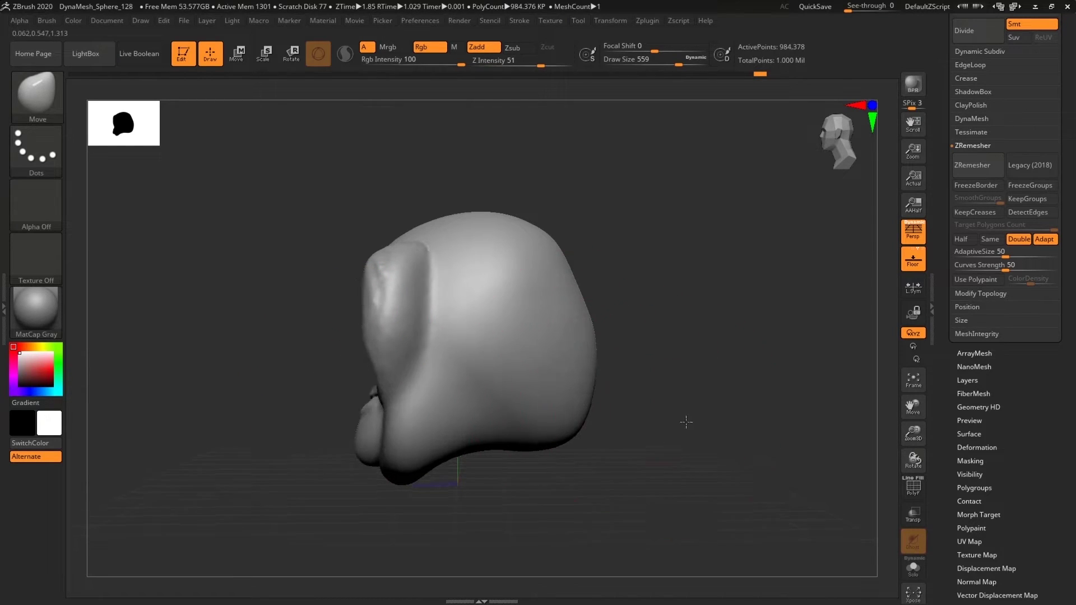
Carve folds in the cheeks beside the mouth corners with DamStandard at draw size 132, and smooth their edges.
left_click_drag(687, 422, 730, 416)
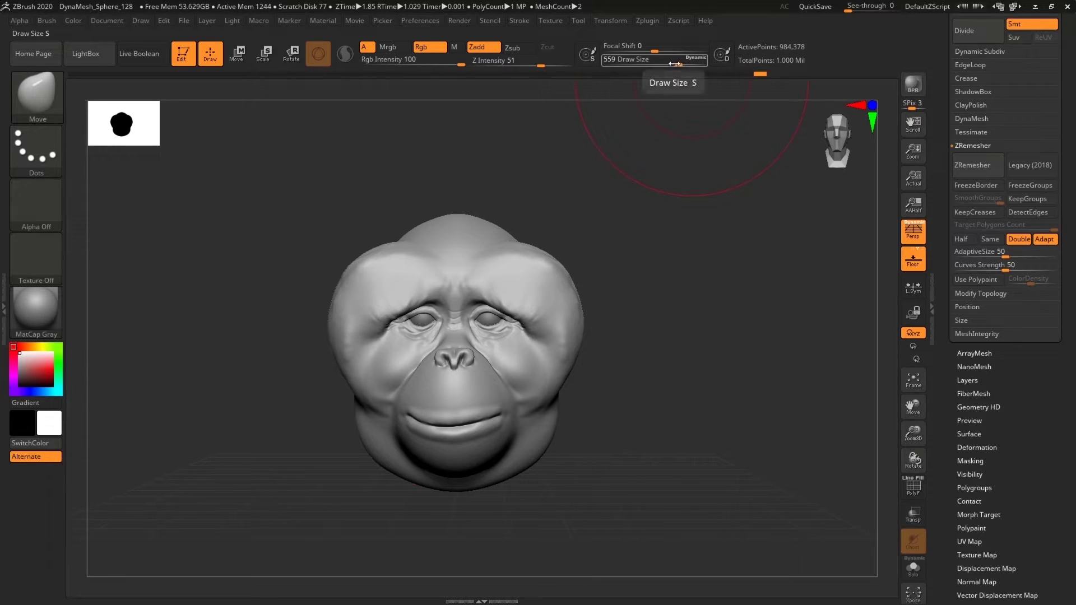
left_click_drag(675, 65, 665, 65)
mouse_move(744, 396)
left_mouse_down()
mouse_move(769, 399)
mouse_move(772, 424)
mouse_move(769, 399)
left_mouse_up()
key("b")
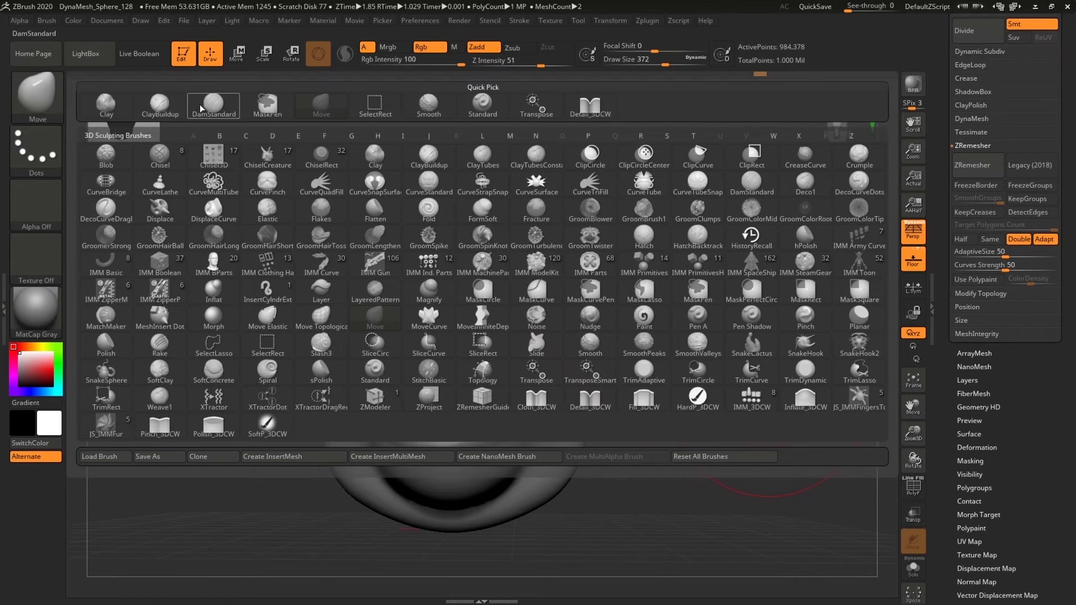
left_click(236, 101)
left_click_drag(666, 65, 640, 64)
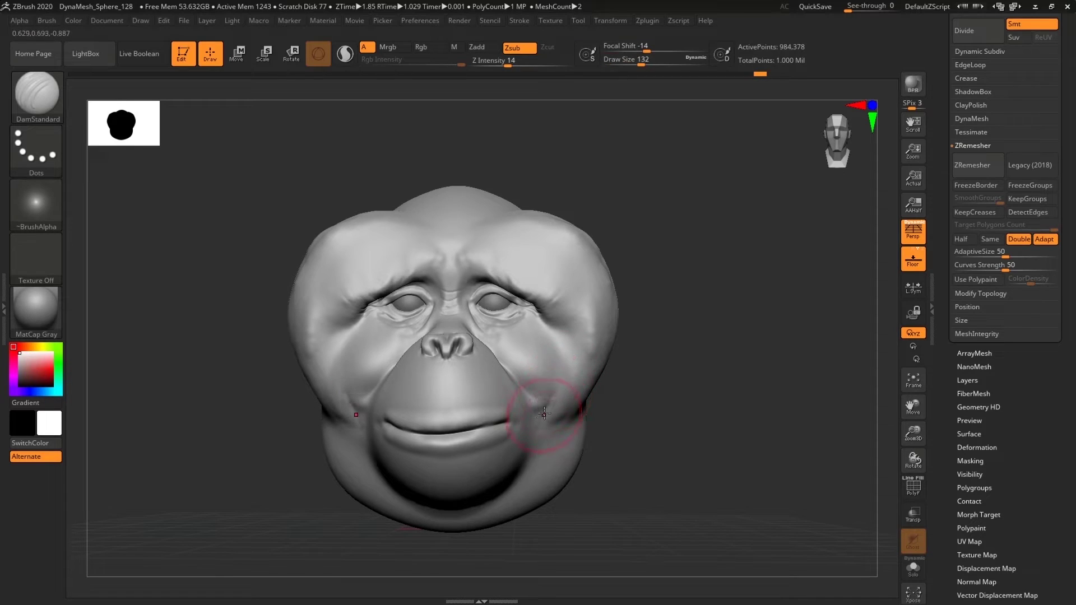
left_click_drag(538, 425, 529, 395)
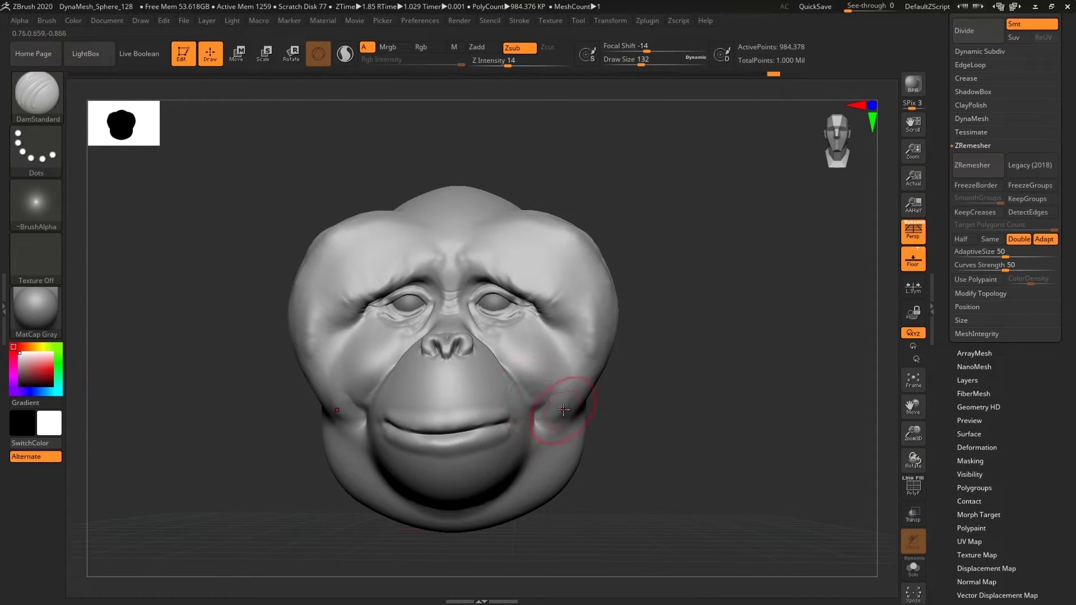
key("shift")
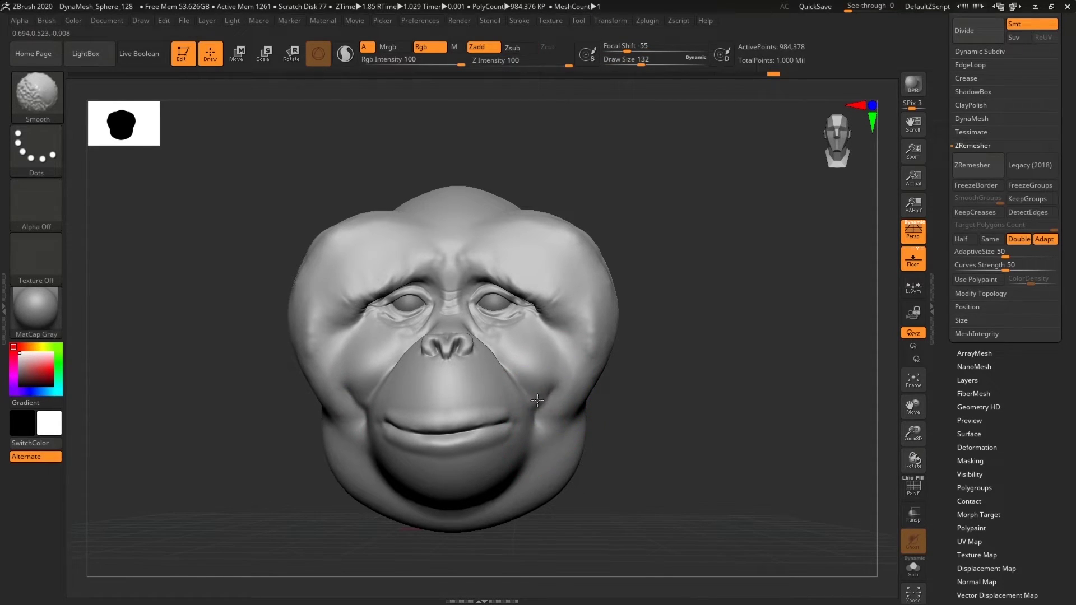
left_click_drag(537, 401, 552, 420, "shift")
Widen the lower cheek pads with the Move brush at draw size 257, and pull the upper sides of the head inward at size 400.
left_click_drag(747, 443, 678, 396)
key("b")
key("m")
key("v")
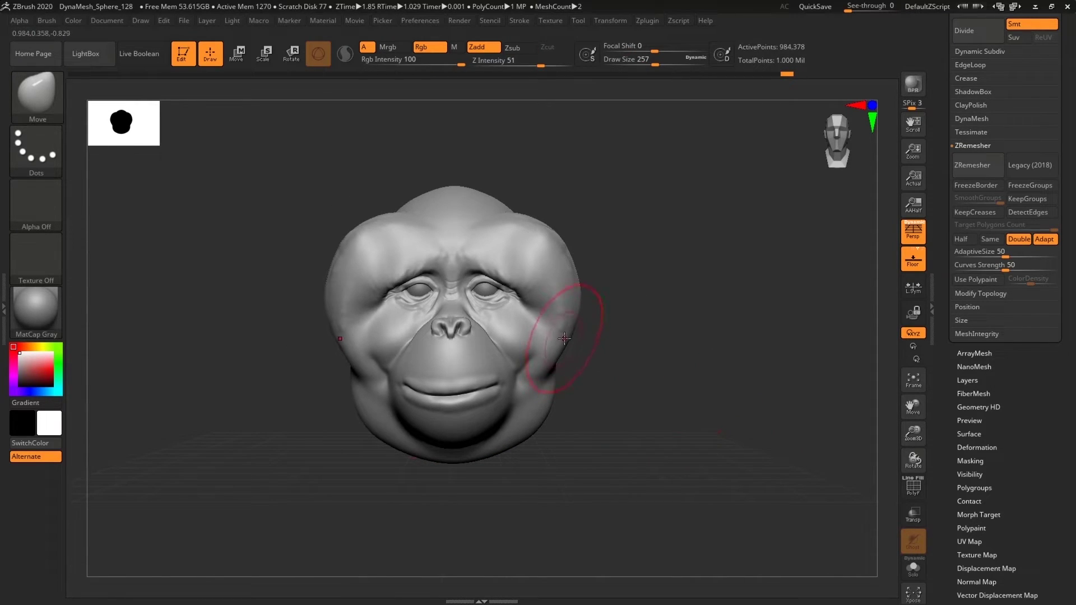
mouse_move(567, 349)
left_mouse_down()
mouse_move(579, 377)
mouse_move(576, 326)
left_mouse_up()
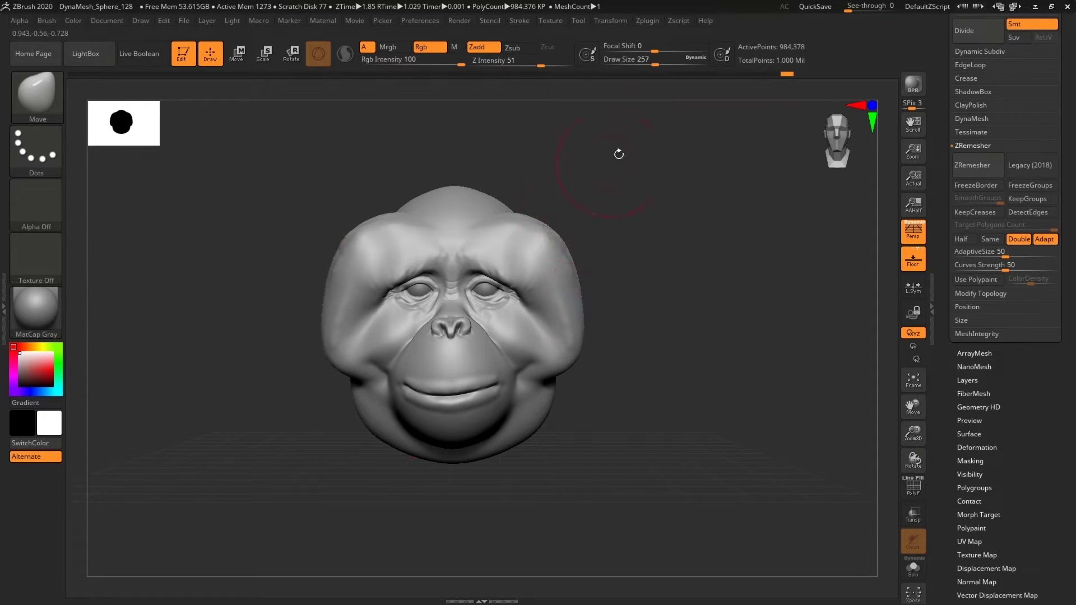
left_click_drag(657, 64, 667, 64)
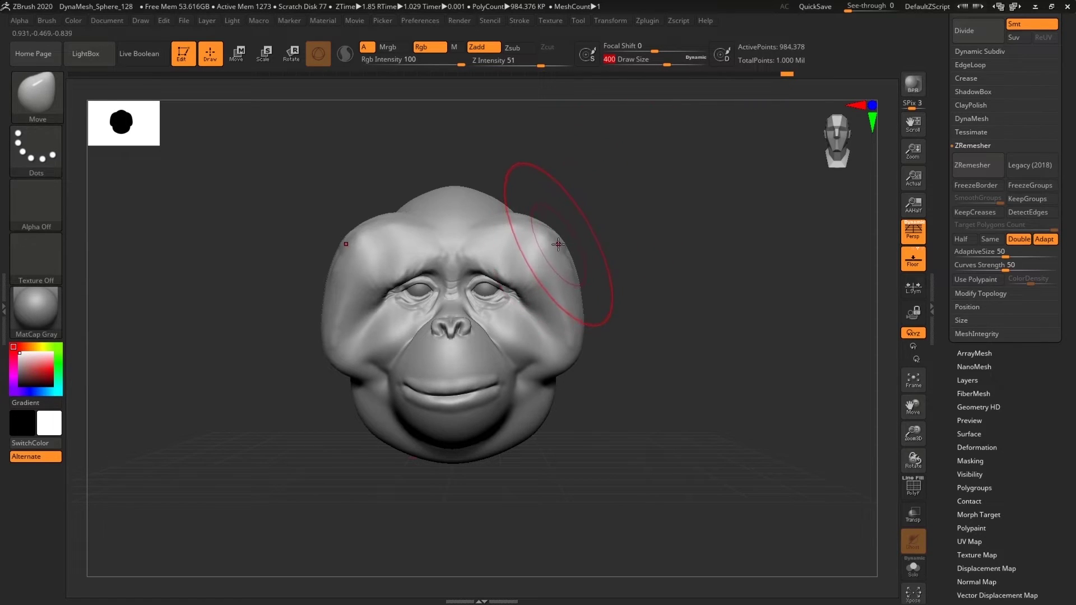
left_click_drag(558, 245, 536, 236)
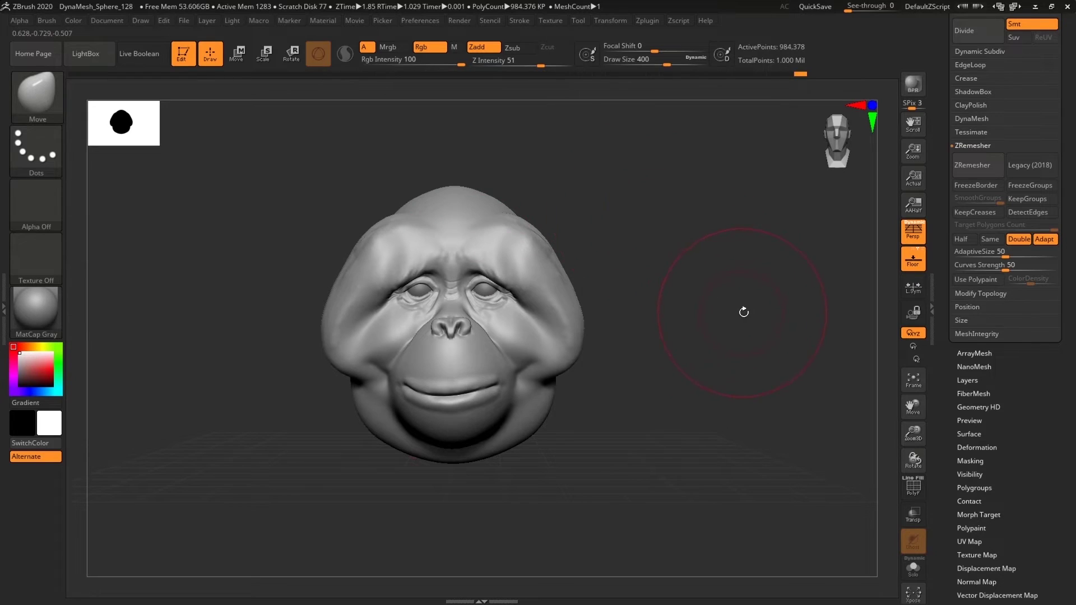
mouse_move(744, 312)
left_mouse_down()
mouse_move(701, 320)
mouse_move(738, 316)
left_mouse_up()
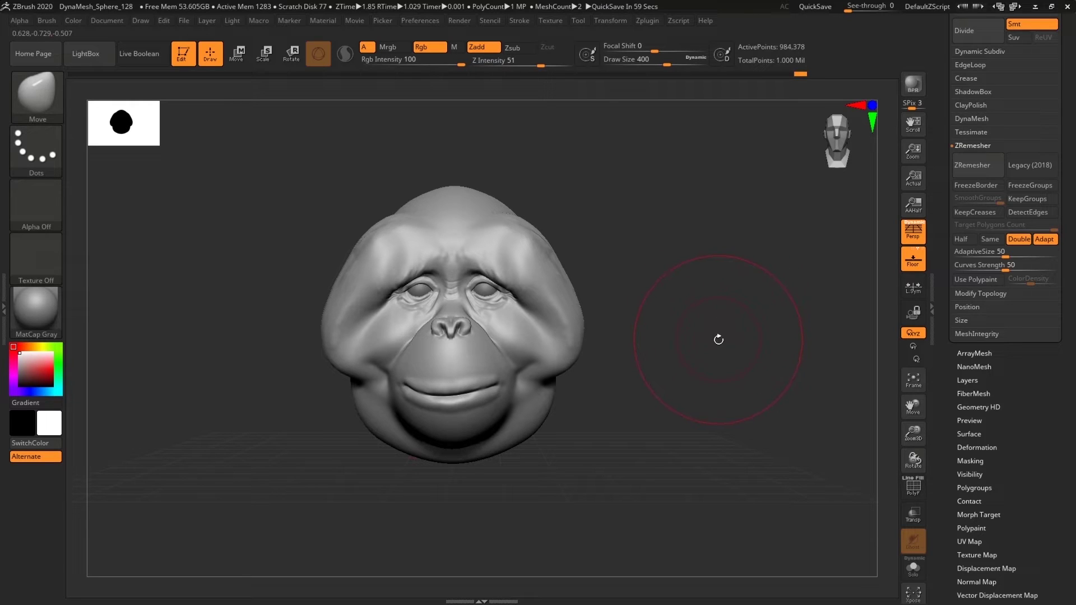
Load the Standard brush with the Leathery Skin99 alpha from the LightBox library.
key("f")
left_click(39, 96)
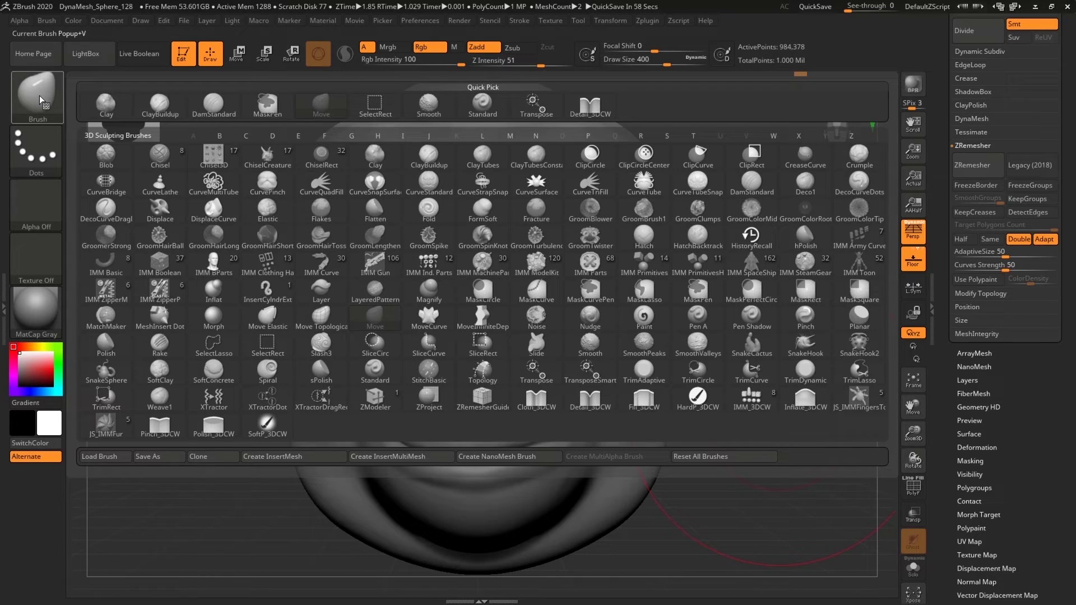
left_click(479, 102)
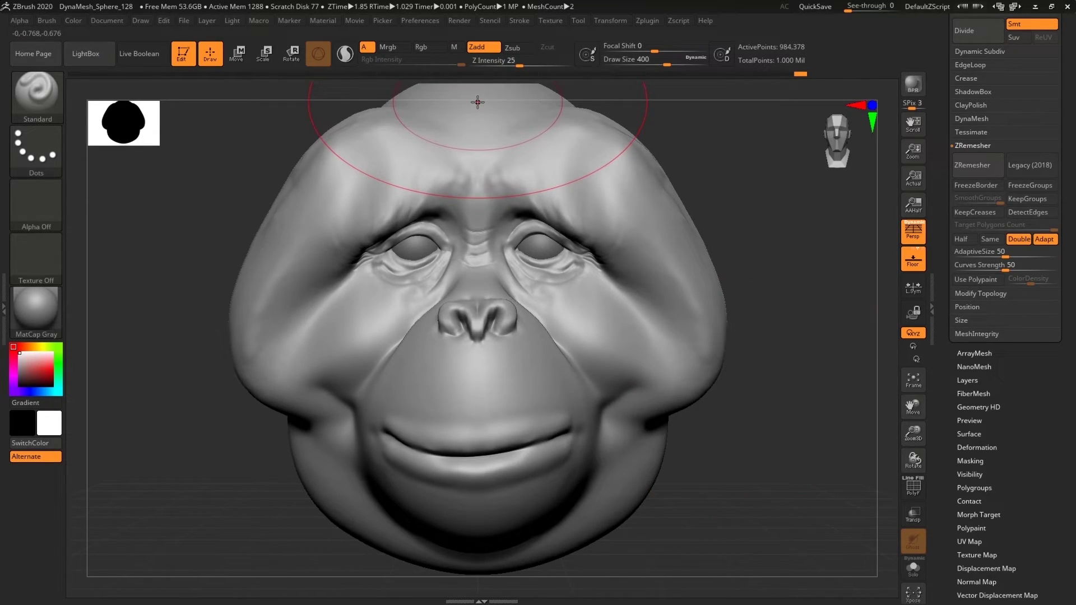
left_click(86, 53)
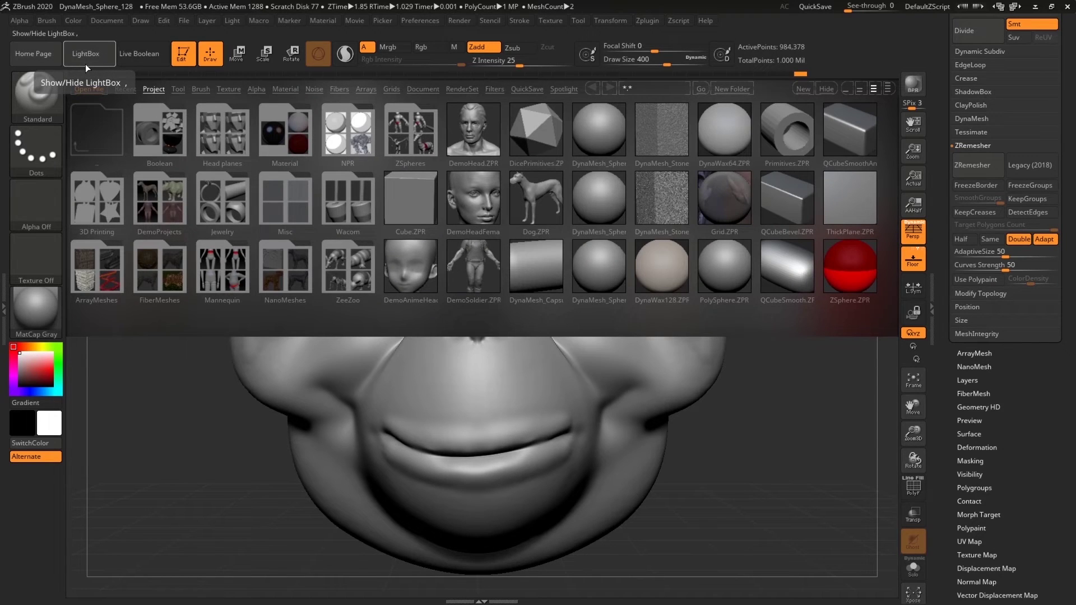
left_click(255, 88)
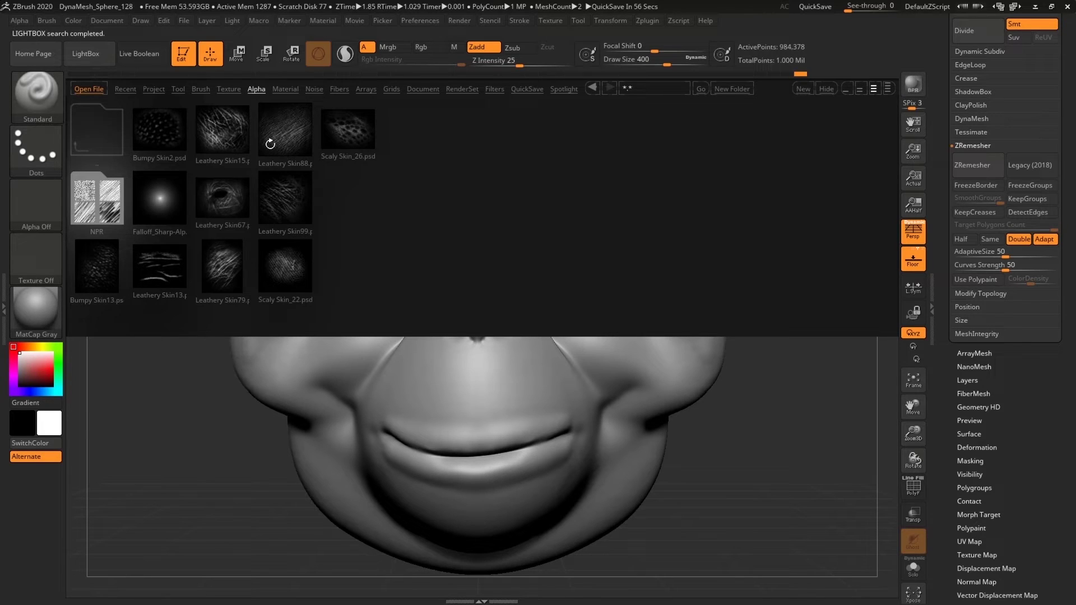
mouse_move(283, 199)
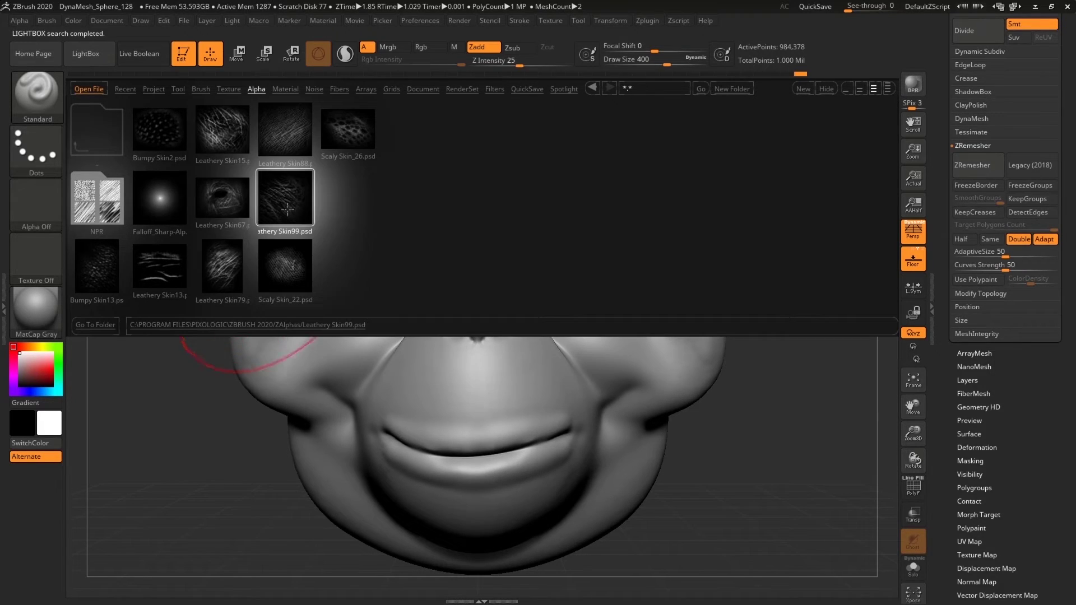
left_click_drag(655, 68, 605, 94)
double_click(295, 196)
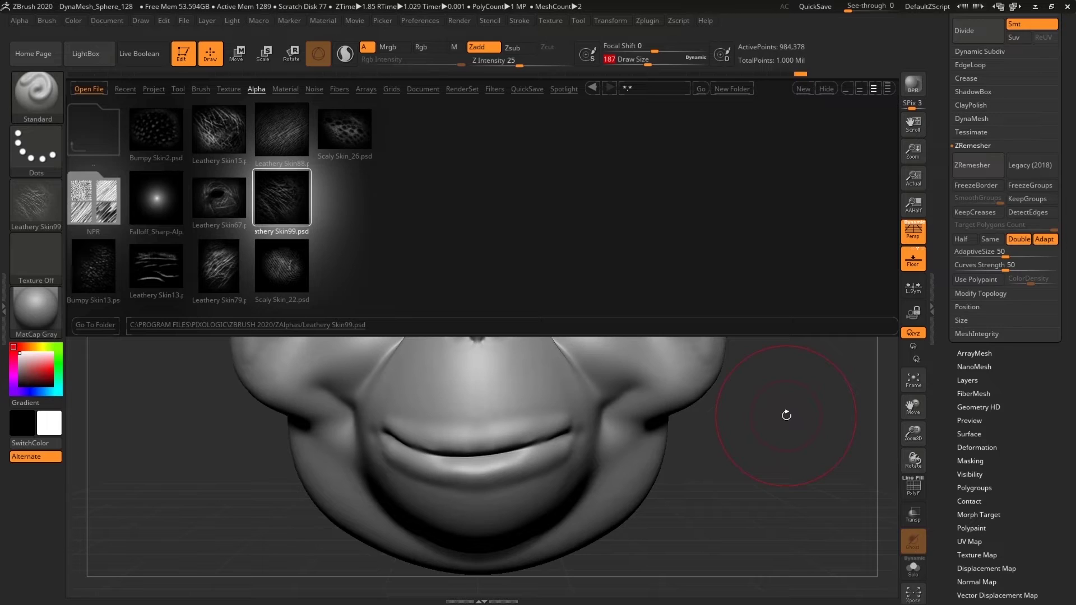
left_click(89, 61)
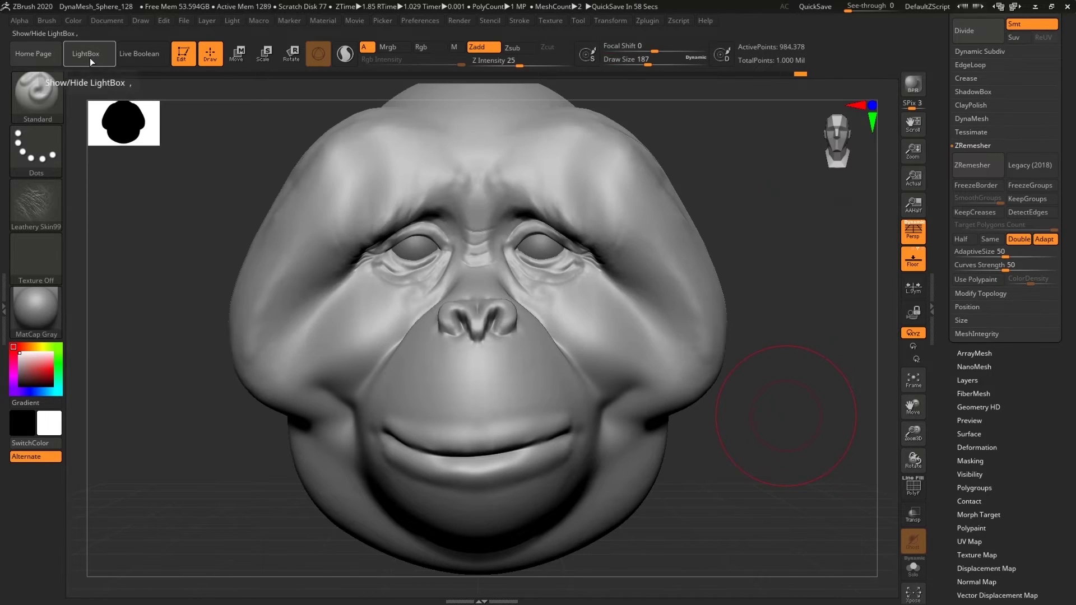
Set the brush stroke to DragRect and the draw size to 54.
left_click(35, 148)
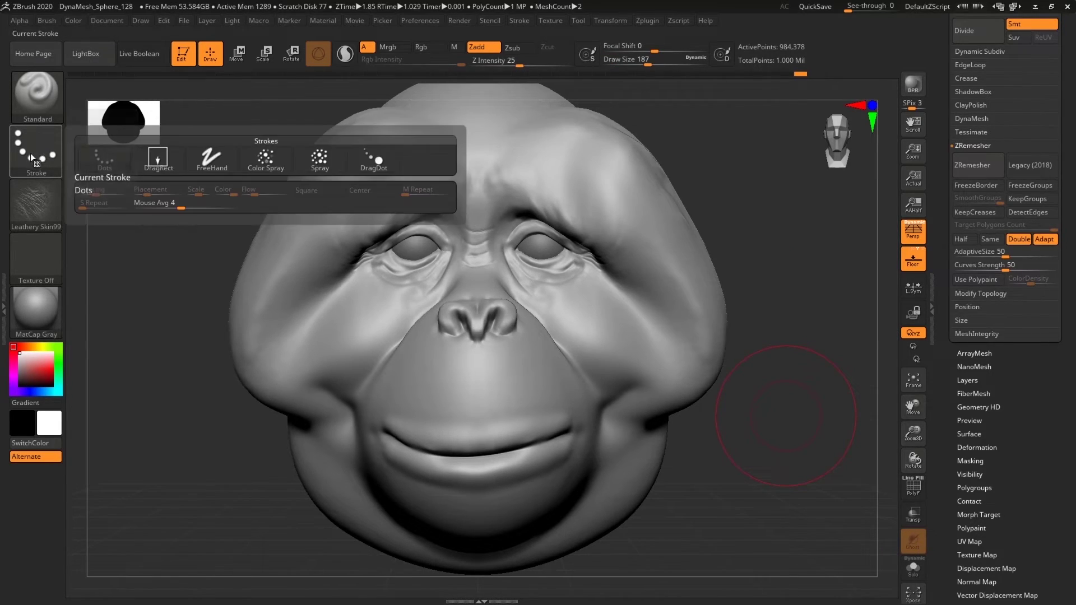
left_click(156, 161)
mouse_move(787, 432)
left_mouse_down()
mouse_move(808, 496)
mouse_move(848, 351)
left_mouse_up()
left_click(628, 62)
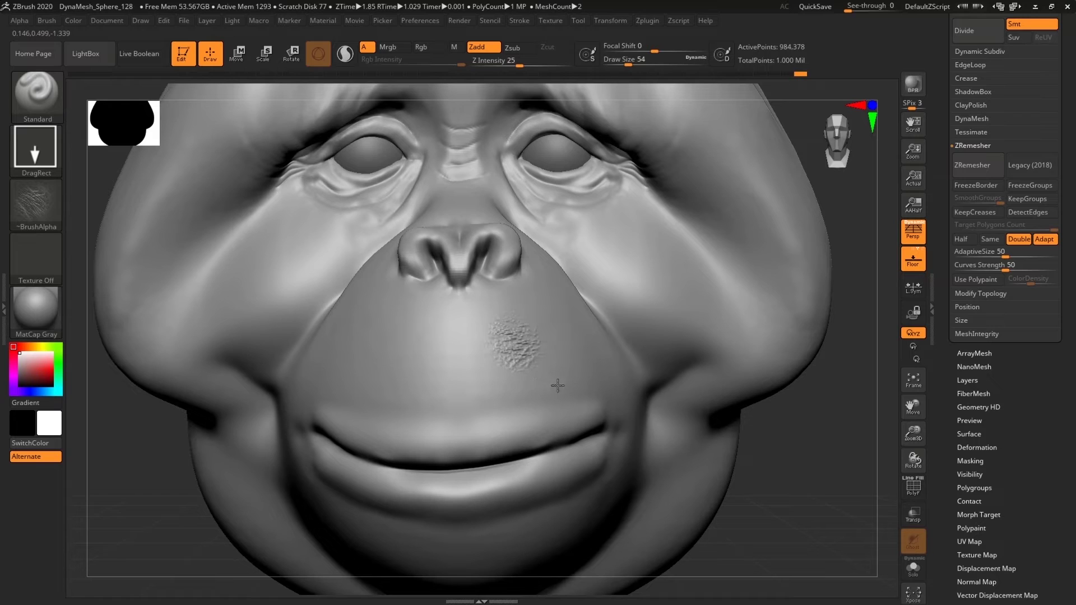
Try stamping leathery skin texture on the upper lip below the nose, and undo it.
mouse_move(558, 385)
left_mouse_down()
mouse_move(586, 362)
mouse_move(607, 374)
mouse_move(606, 388)
mouse_move(608, 378)
left_mouse_up()
mouse_move(819, 491)
left_mouse_down()
mouse_move(795, 502)
mouse_move(813, 504)
left_mouse_up()
left_click_drag(287, 515, 361, 530)
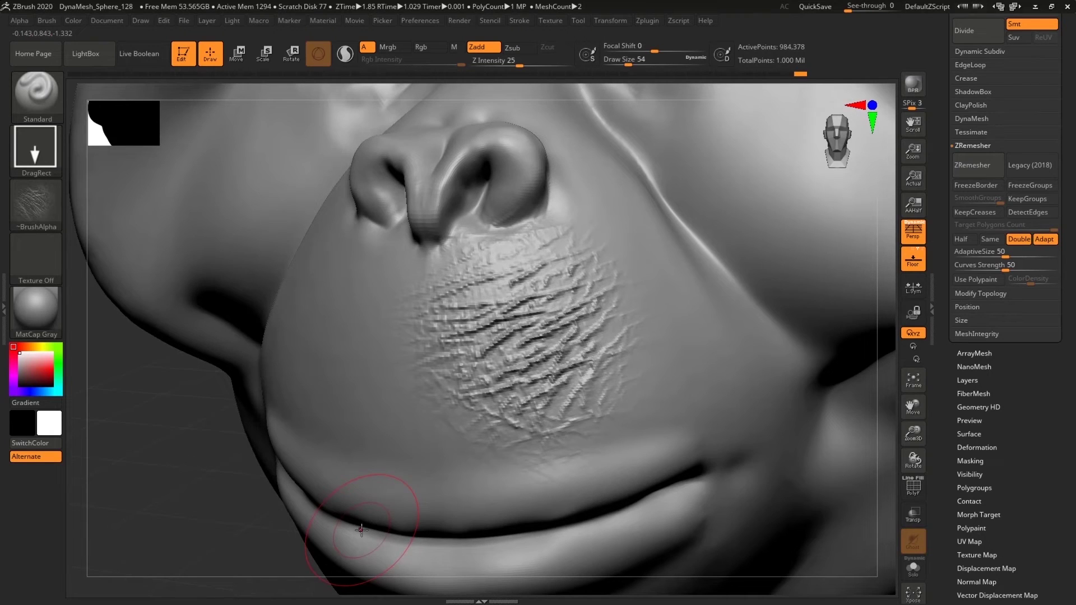
left_click_drag(184, 512, 267, 502)
mouse_move(690, 452)
left_mouse_down()
mouse_move(709, 451)
mouse_move(694, 406)
mouse_move(695, 421)
left_mouse_up()
key("ctrl+z")
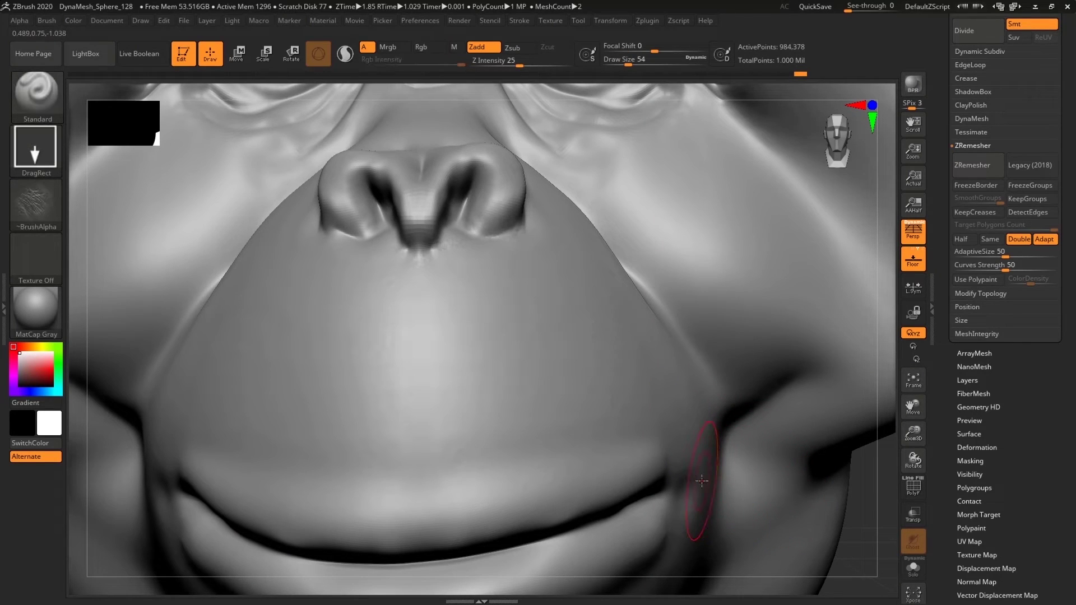
key("f")
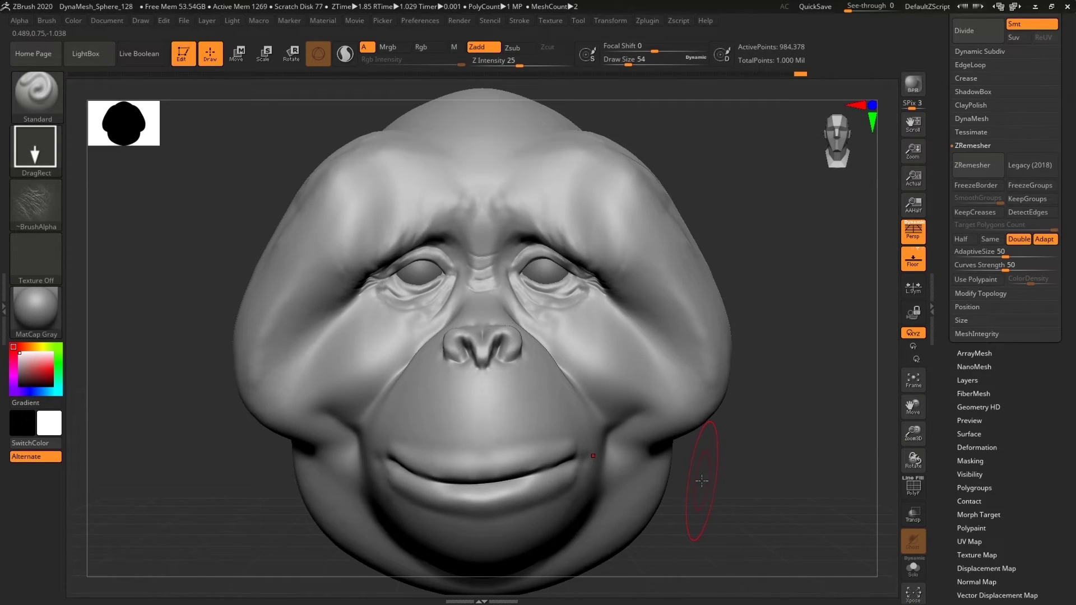
Check the Zsub mode, return to Zadd, and try another leathery skin stamp between nose and mouth before undoing it.
left_click(520, 50)
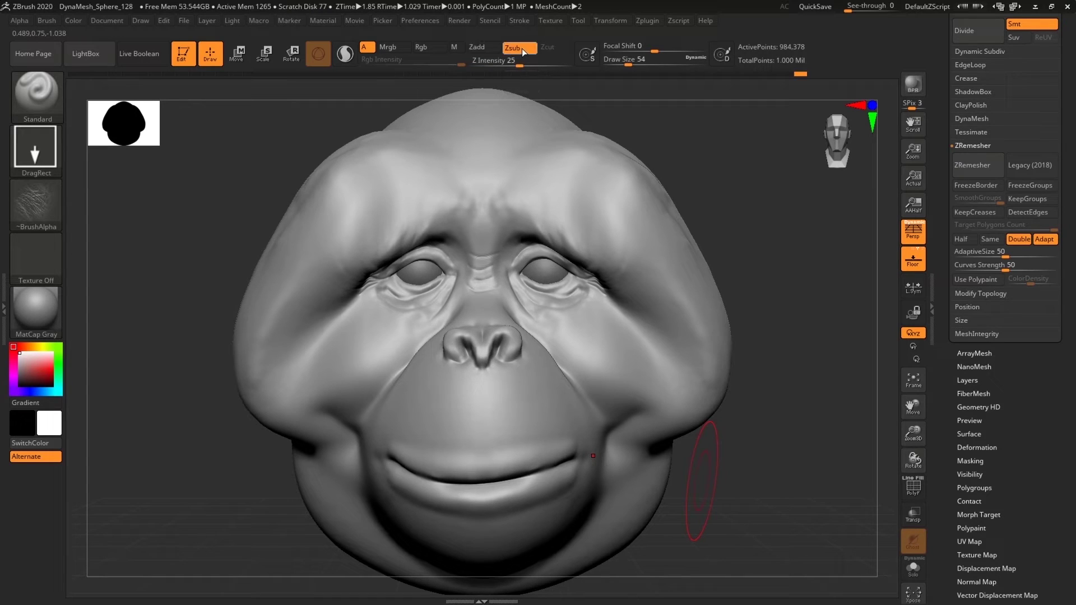
left_click(492, 48)
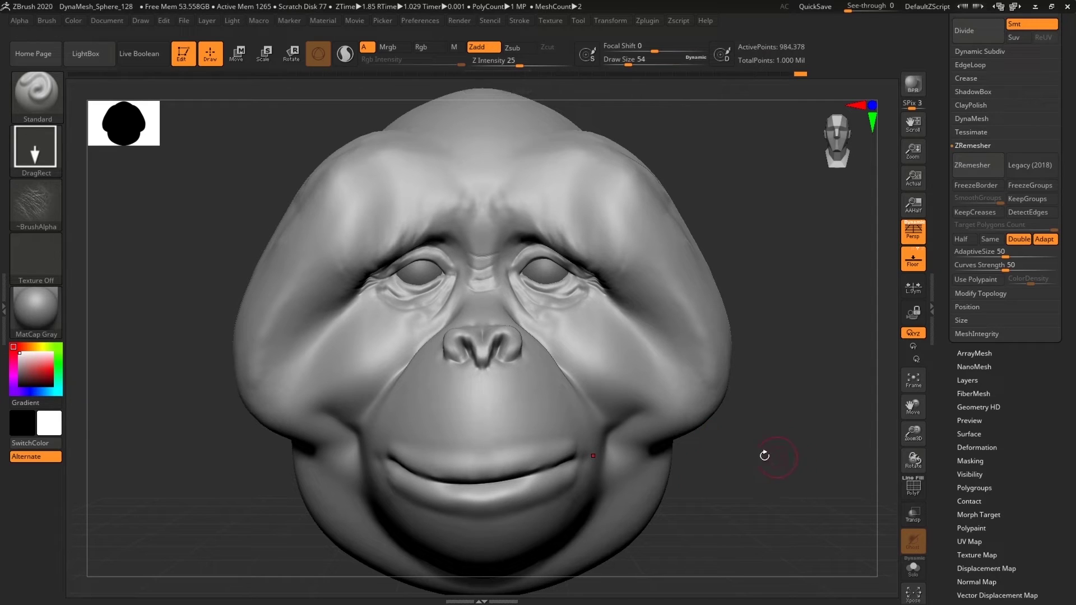
left_click_drag(531, 429, 561, 475)
mouse_move(752, 478)
left_mouse_down("alt")
mouse_move(793, 504)
mouse_move(675, 489)
mouse_move(741, 492)
left_mouse_up("alt")
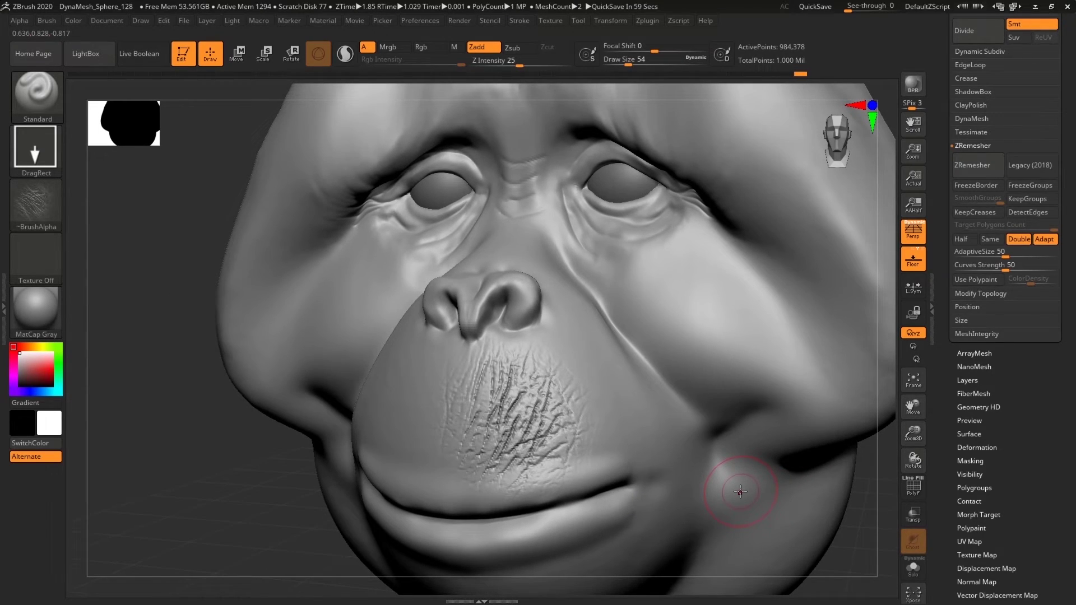
key("ctrl+z")
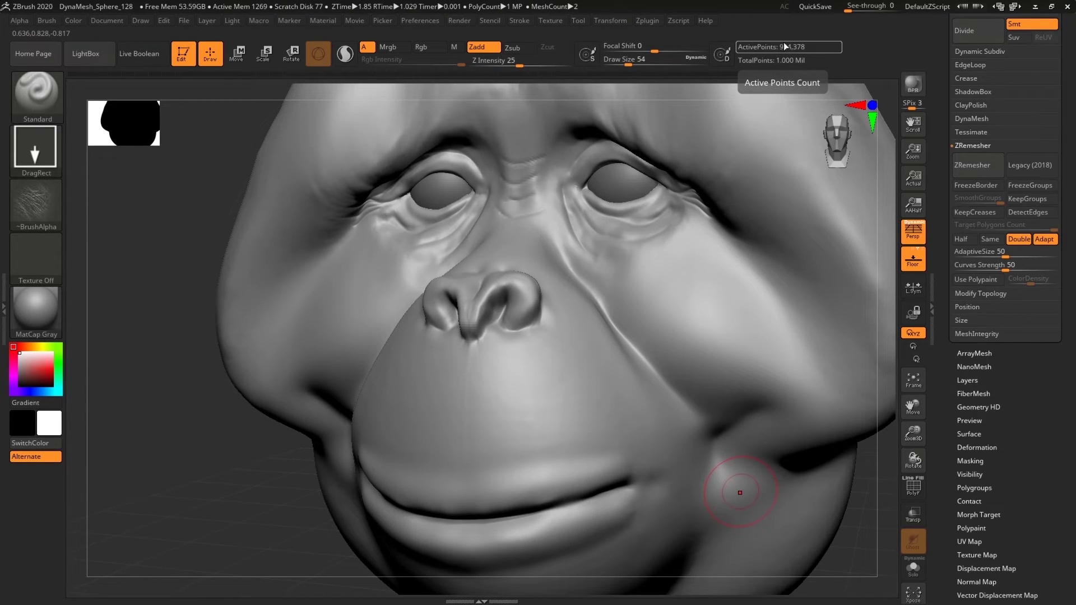
Subdivide the mesh once more, stamp leathery skin below the nose on one side of the muzzle, and soften it.
left_click(980, 34)
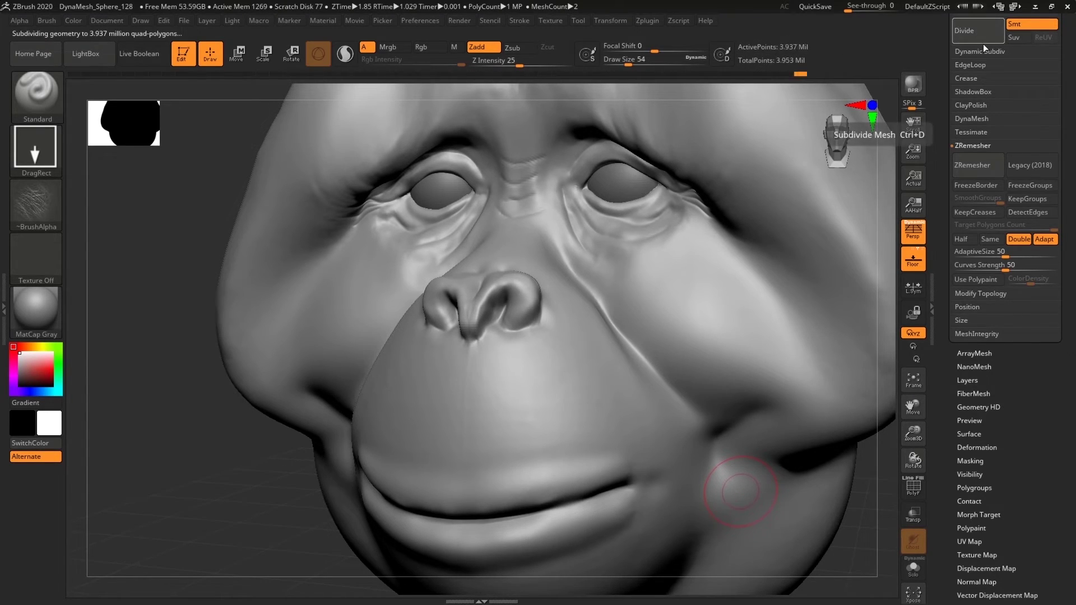
mouse_move(549, 392)
left_mouse_down()
mouse_move(584, 485)
mouse_move(572, 480)
left_mouse_up()
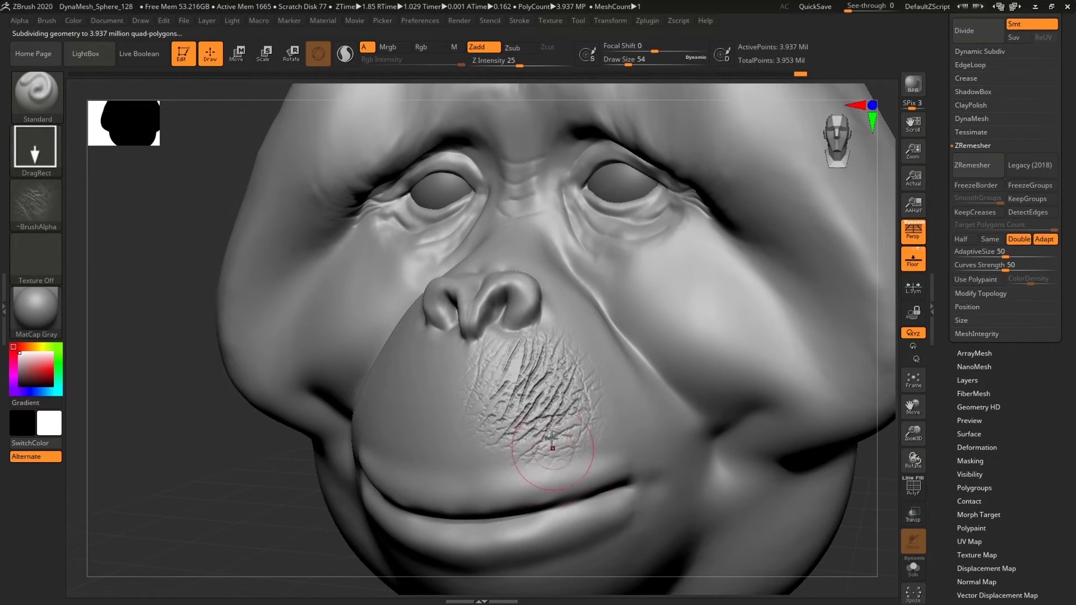
mouse_move(180, 495)
left_mouse_down()
mouse_move(204, 524)
mouse_move(432, 529)
mouse_move(776, 512)
mouse_move(798, 534)
left_mouse_up()
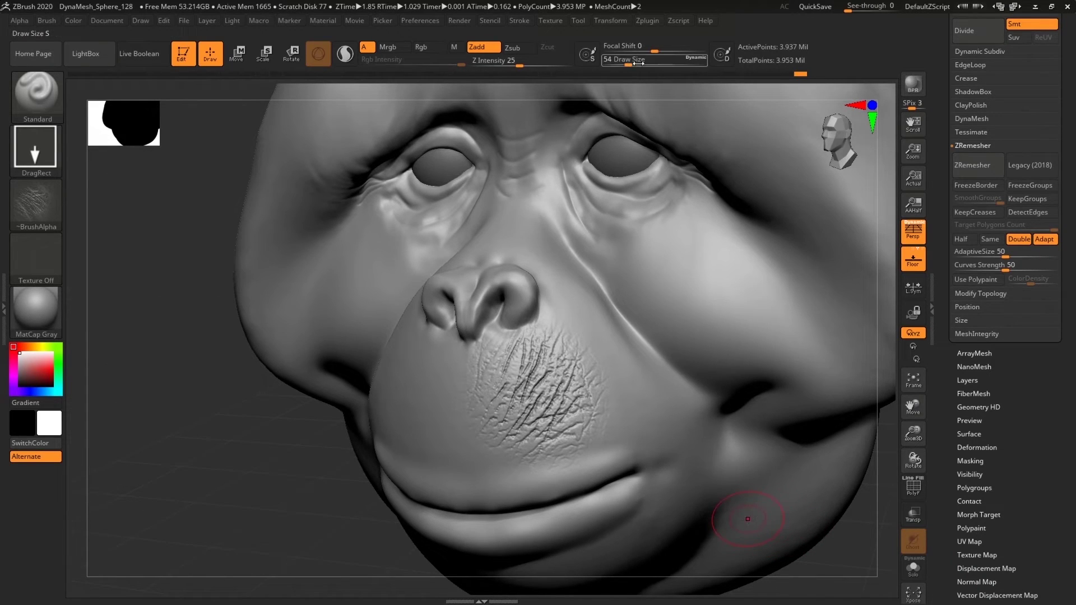
key("shift")
mouse_move(530, 354)
left_mouse_down("shift")
mouse_move(516, 387)
mouse_move(538, 347)
mouse_move(550, 415)
mouse_move(579, 396)
mouse_move(583, 339)
left_mouse_up("shift")
Try stamping two skin patches on the untextured half of the upper lip at draw size 29, and undo them.
left_click_drag(207, 448, 337, 463)
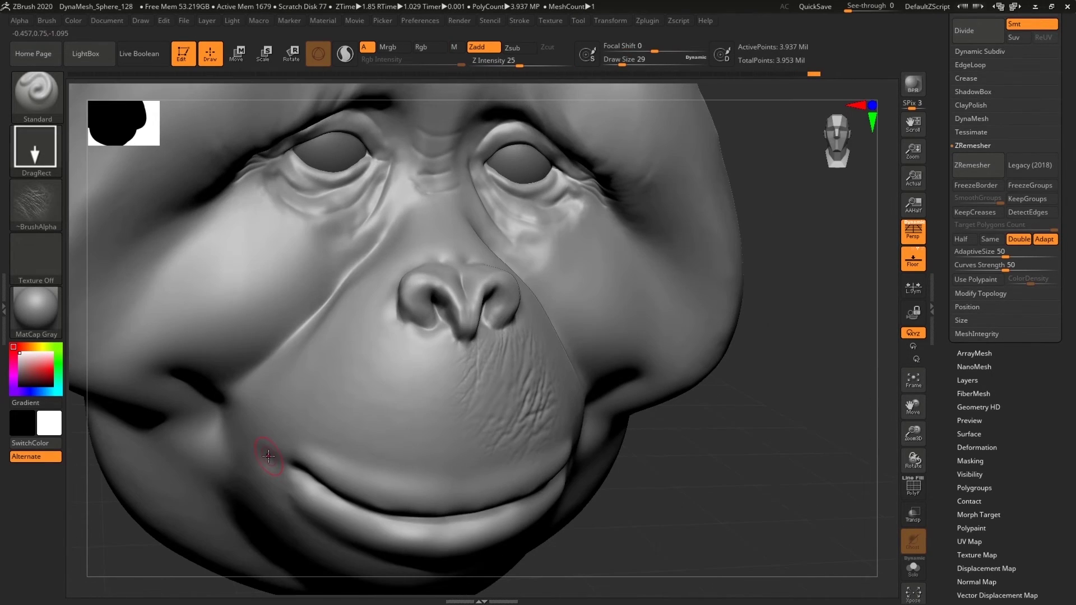
mouse_move(403, 369)
left_mouse_down()
mouse_move(403, 399)
mouse_move(380, 432)
mouse_move(362, 412)
left_mouse_up()
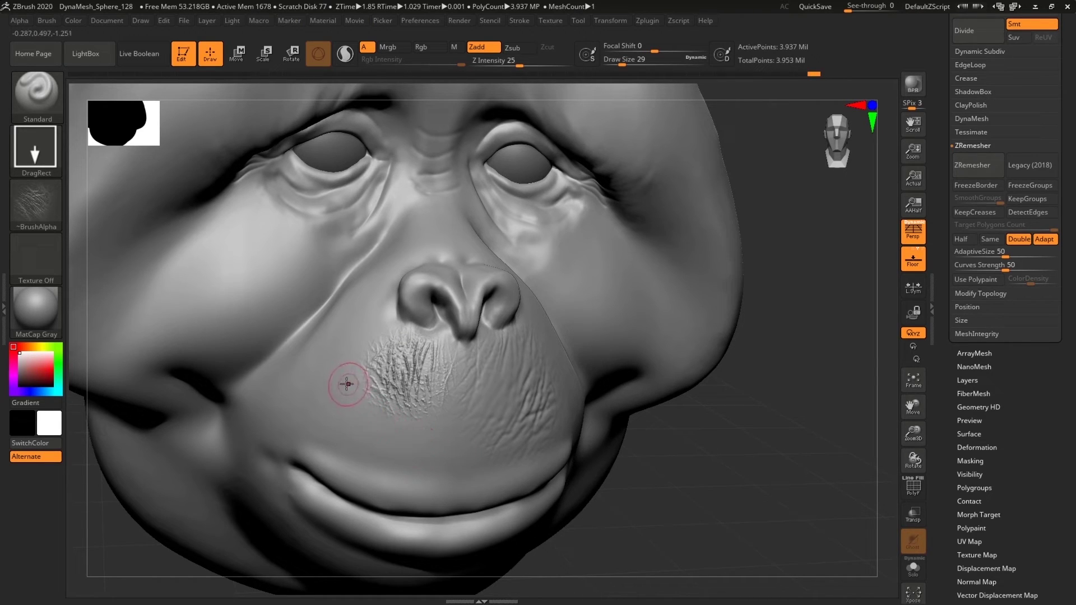
left_click_drag(328, 374, 242, 388)
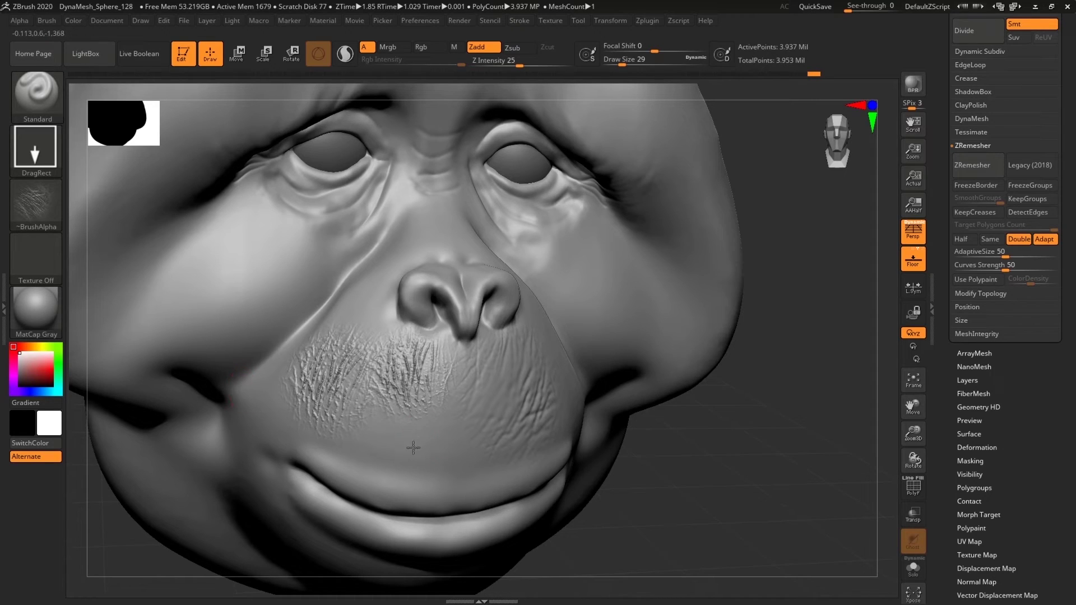
key("ctrl")
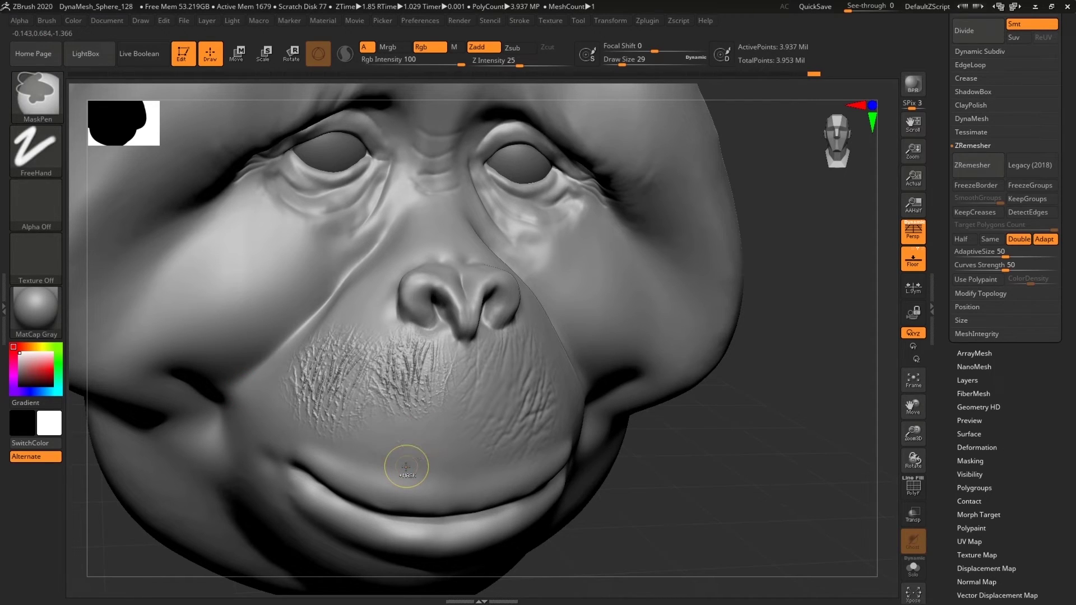
key("ctrl+z")
key("ctrl+z")
key("ctrl+z")
Smooth the existing leathery skin patch on the upper lip at draw size 29 to soften its wrinkles.
left_click_drag(638, 434, 732, 448)
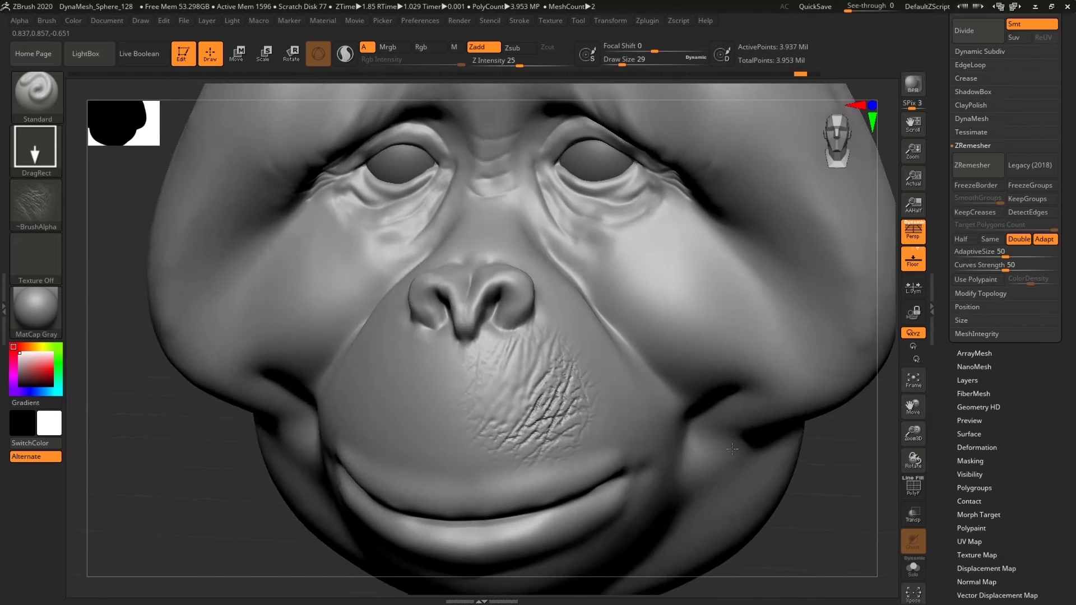
right_click_drag(732, 449, 644, 443)
mouse_move(597, 413)
left_mouse_down("shift")
mouse_move(552, 398)
mouse_move(497, 427)
left_mouse_up("shift")
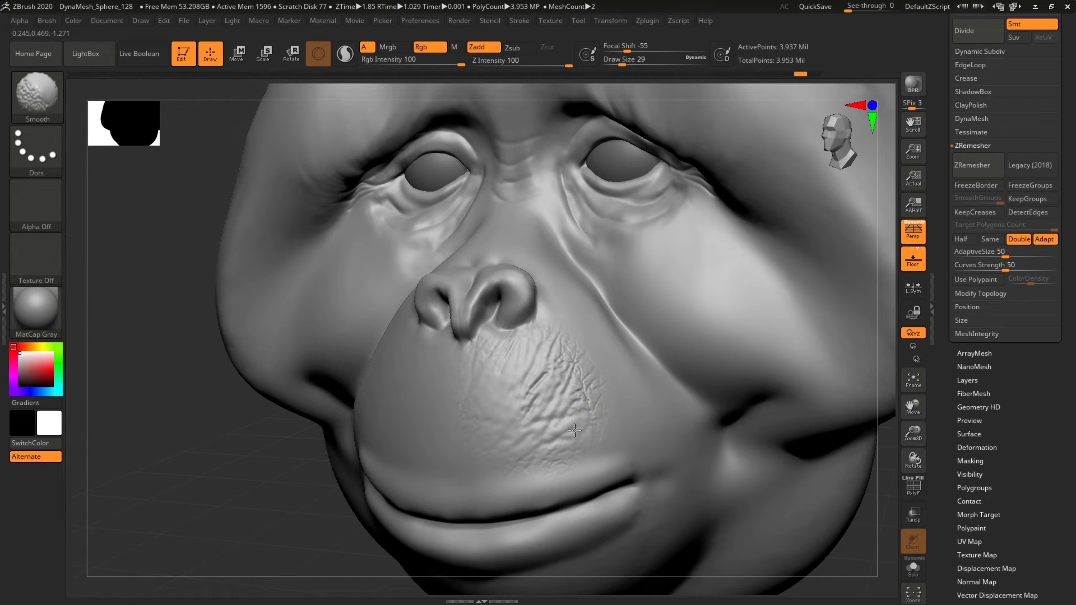
left_click_drag(568, 359, 533, 455, "shift")
Stamp leathery skin patches across the untextured half of the muzzle and beside the nostril at draw size 29, and smooth them.
left_click_drag(243, 512, 322, 506)
left_click_drag(429, 425, 424, 443)
key("ctrl+z")
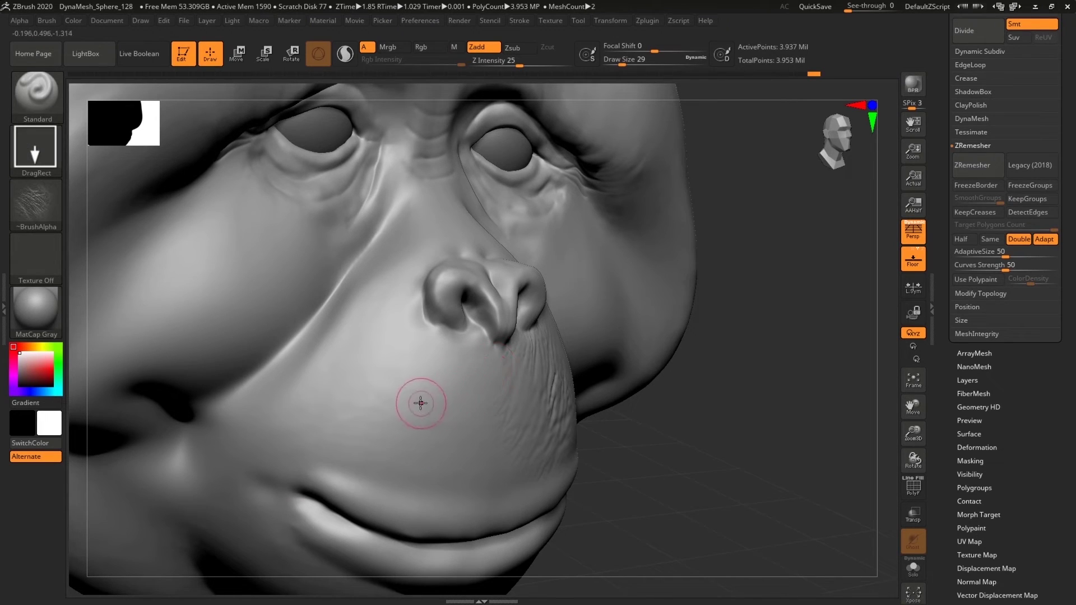
left_click_drag(419, 400, 448, 494)
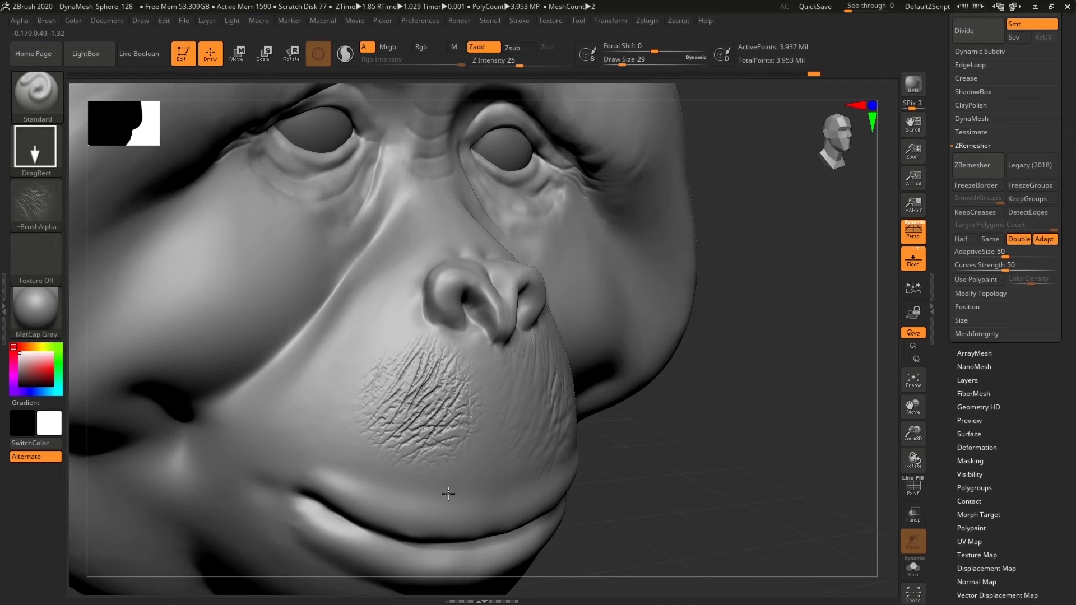
left_click_drag(786, 483, 346, 376)
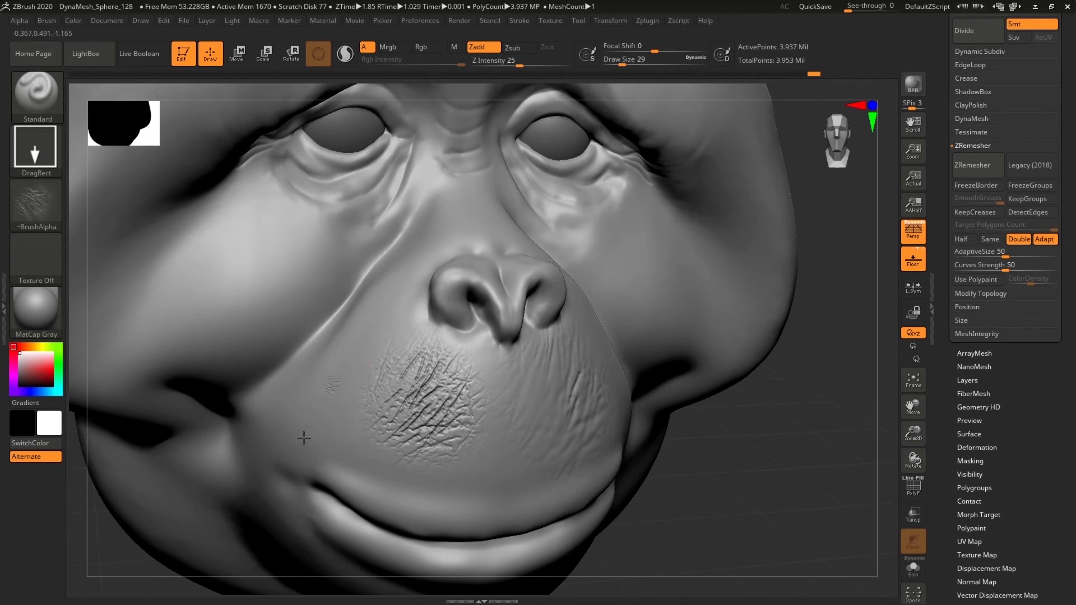
mouse_move(304, 437)
left_mouse_down()
mouse_move(295, 459)
mouse_move(311, 499)
mouse_move(359, 434)
left_mouse_up()
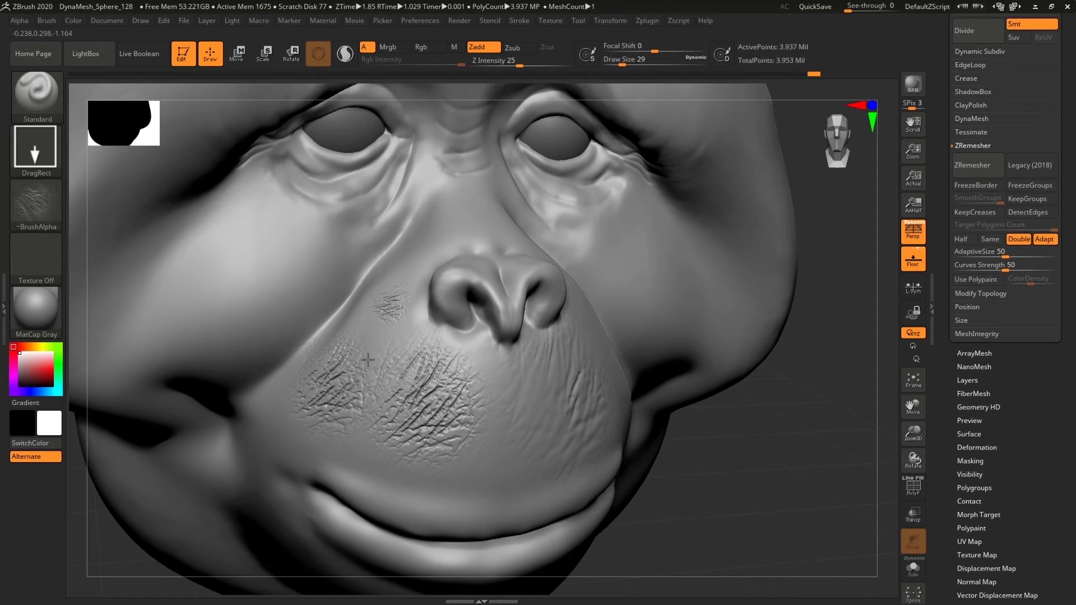
mouse_move(384, 296)
left_mouse_down("shift")
mouse_move(312, 387)
mouse_move(420, 381)
mouse_move(398, 442)
mouse_move(452, 459)
left_mouse_up("shift")
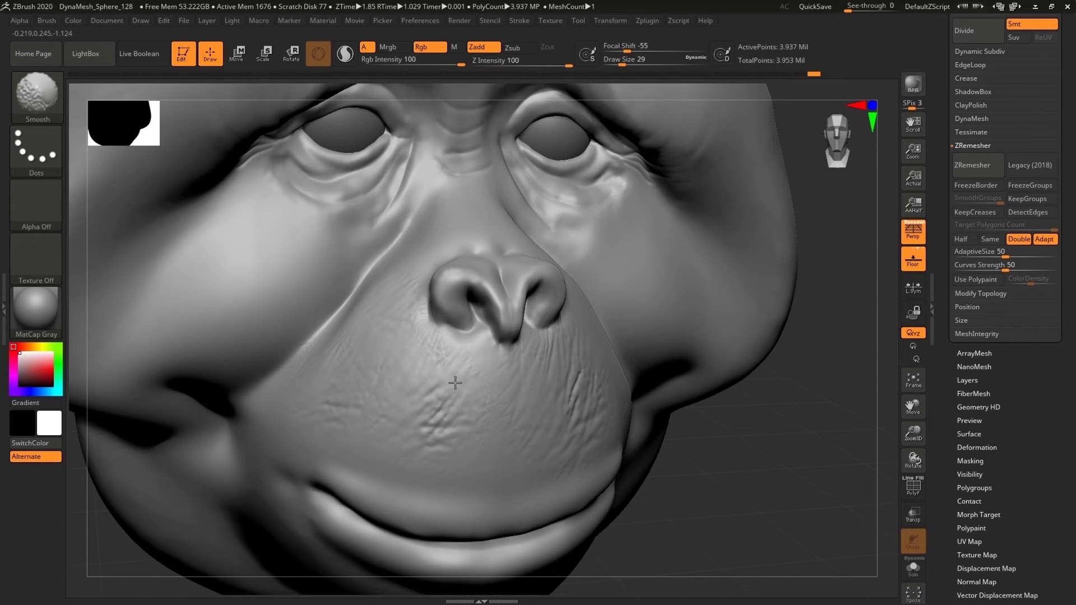
Stamp leathery skin patches on the middle of the upper lip at draw size 29, and smooth them into the surrounding muzzle.
mouse_move(792, 480)
left_mouse_down()
mouse_move(757, 446)
mouse_move(818, 487)
mouse_move(797, 471)
left_mouse_up()
key("shift")
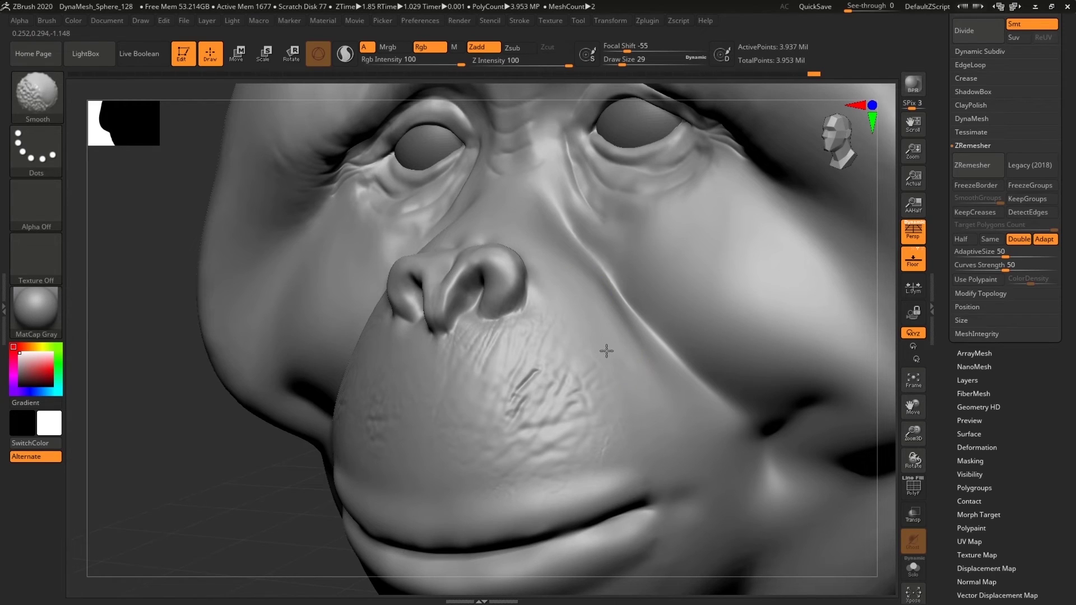
mouse_move(578, 301)
left_mouse_down()
mouse_move(589, 323)
mouse_move(565, 289)
mouse_move(616, 344)
left_mouse_up()
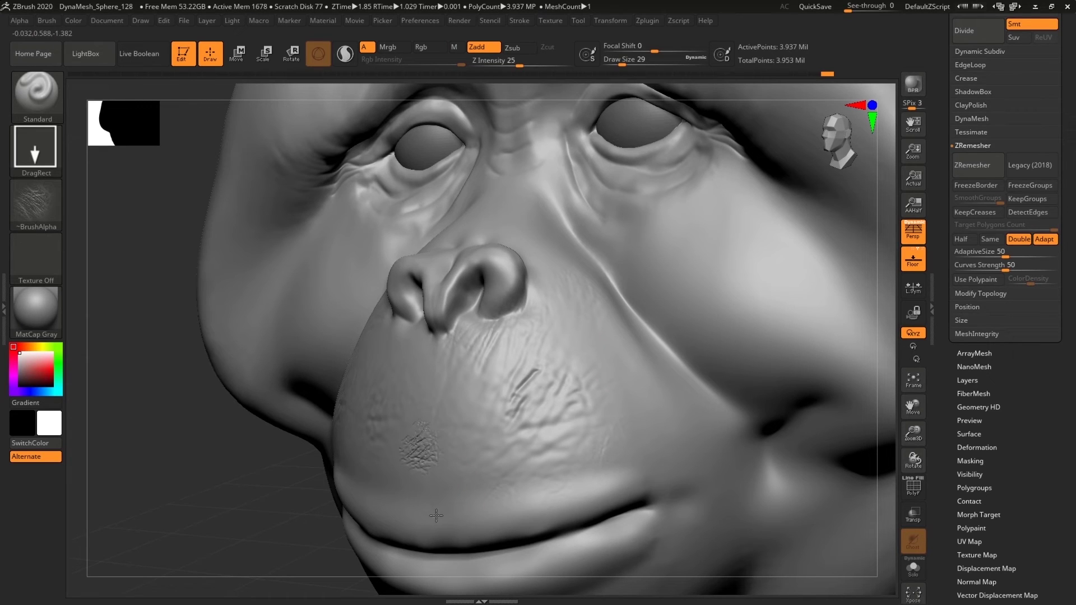
left_click_drag(436, 515, 464, 522)
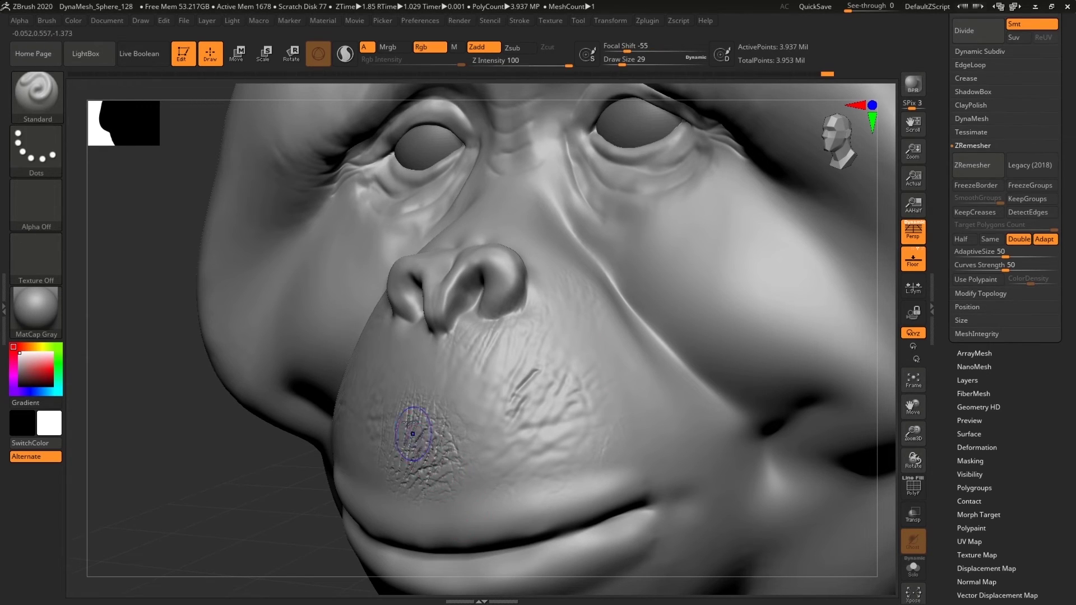
left_click_drag(209, 558, 292, 508)
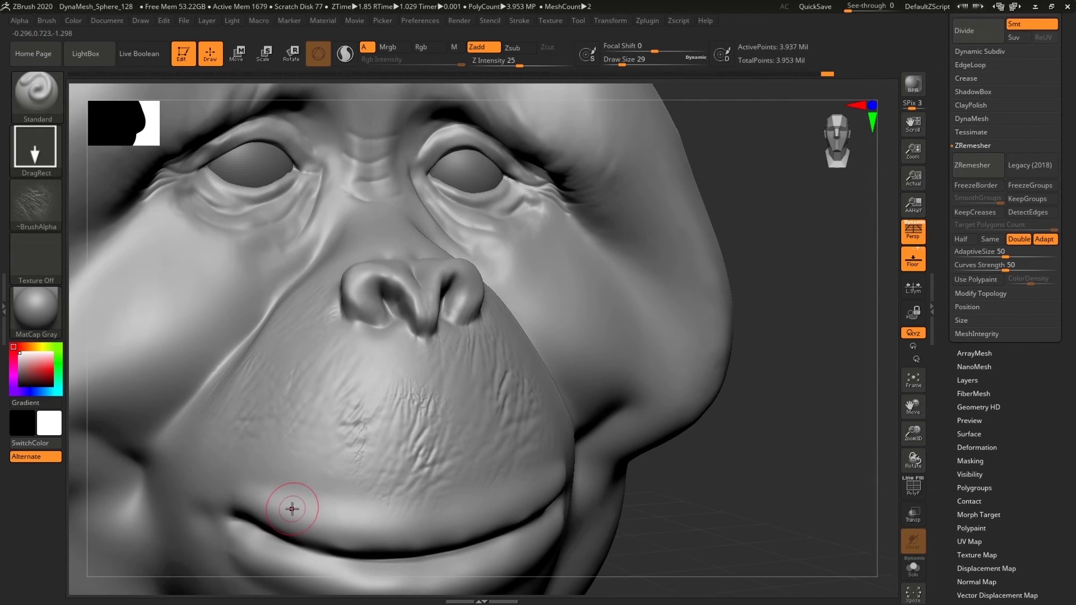
left_click_drag(421, 392, 426, 431, "shift")
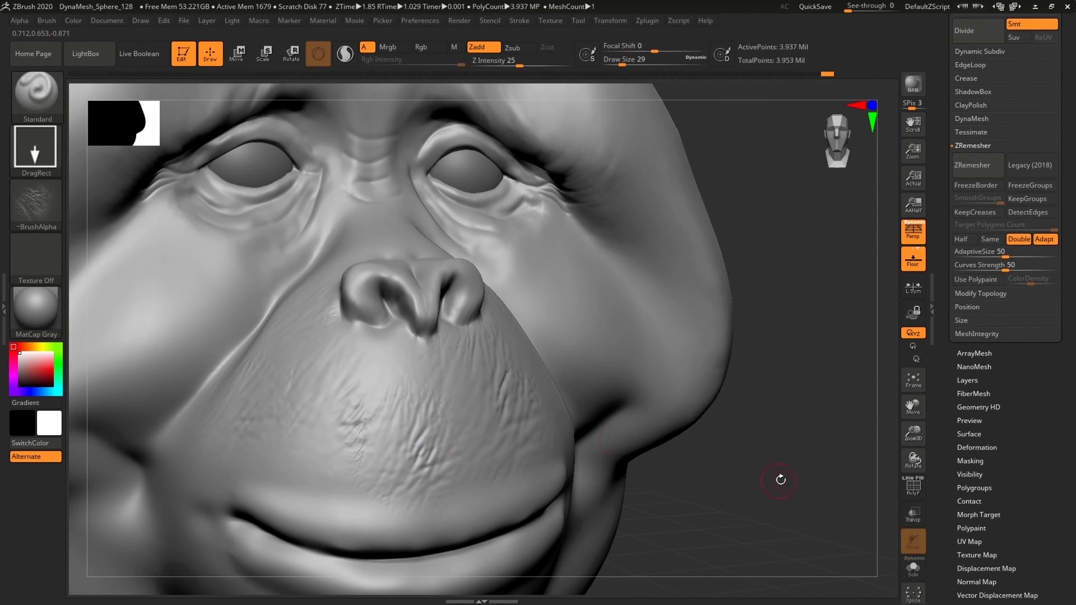
left_click_drag(781, 480, 748, 482)
left_click_drag(813, 526, 798, 336, "alt")
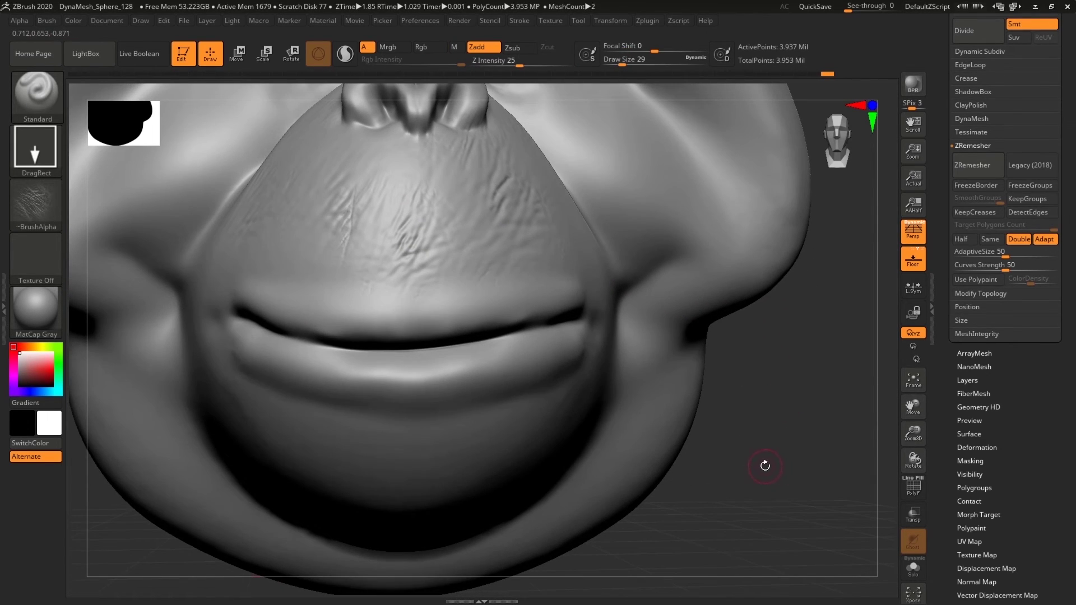
left_click_drag(783, 455, 785, 443)
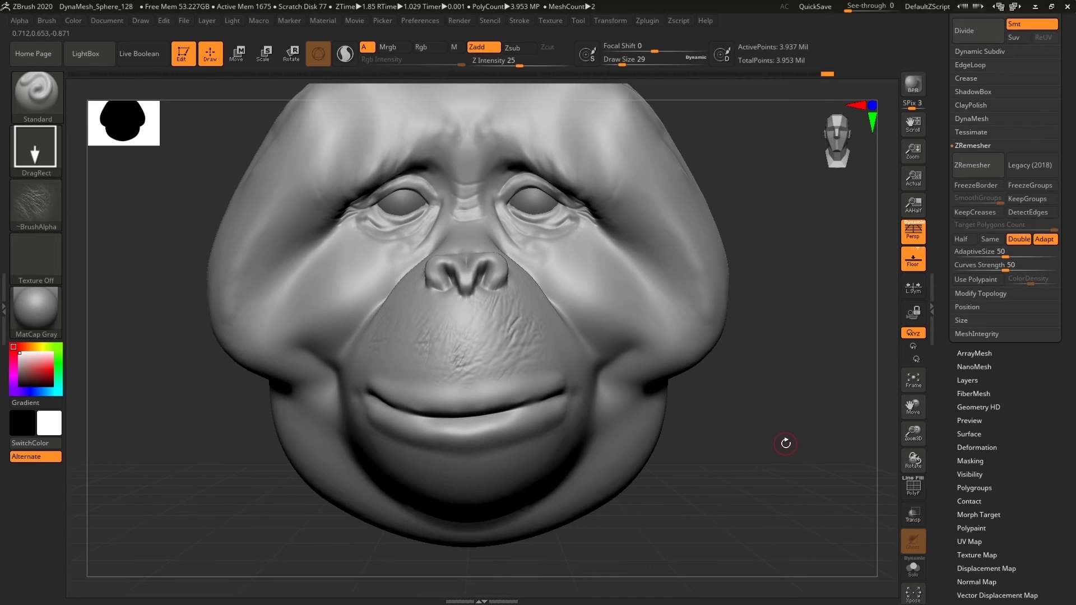
Switch to the Spray stroke with draw size 54 and Z intensity 9, and spray leathery skin texture across the whole muzzle.
left_click(49, 139)
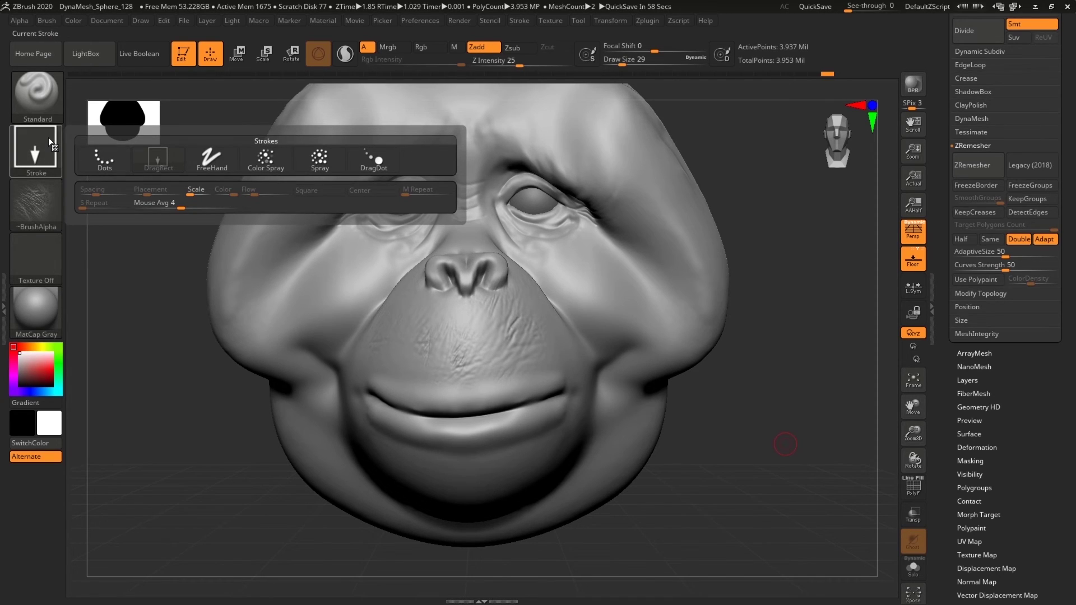
left_click(323, 160)
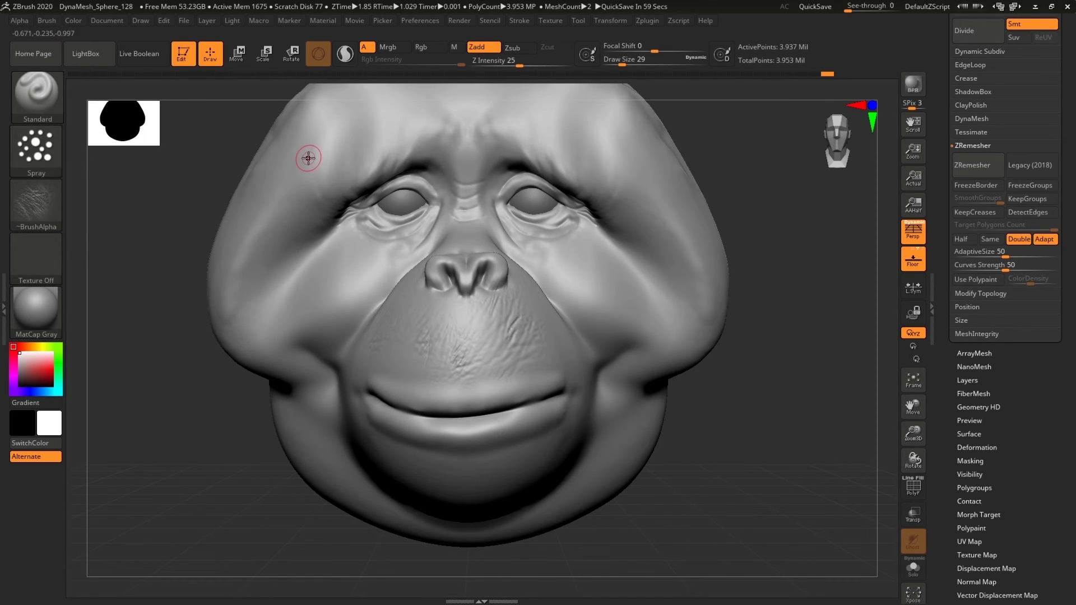
left_click_drag(623, 65, 619, 91)
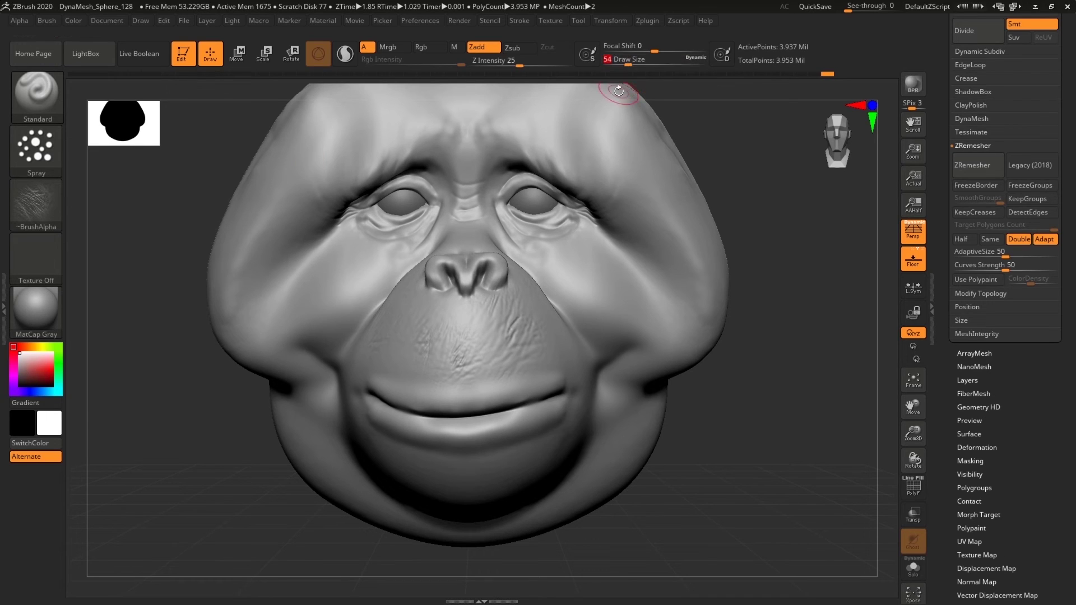
left_click_drag(727, 450, 698, 474, "alt")
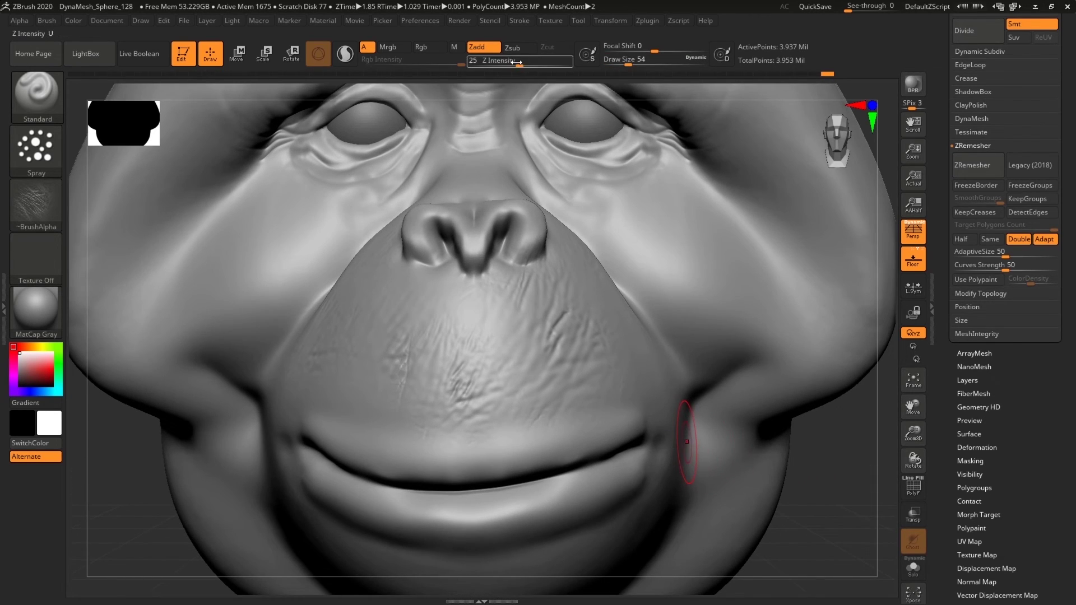
left_click_drag(518, 64, 496, 72)
mouse_move(615, 351)
left_mouse_down()
mouse_move(620, 404)
mouse_move(540, 291)
mouse_move(516, 392)
left_mouse_up()
mouse_move(505, 301)
left_mouse_down()
mouse_move(449, 307)
mouse_move(394, 286)
mouse_move(327, 453)
left_mouse_up()
Spray fine leathery skin texture over both cheeks beneath the eyes at draw size 54 and Z intensity 9.
left_click_drag(846, 504, 817, 480)
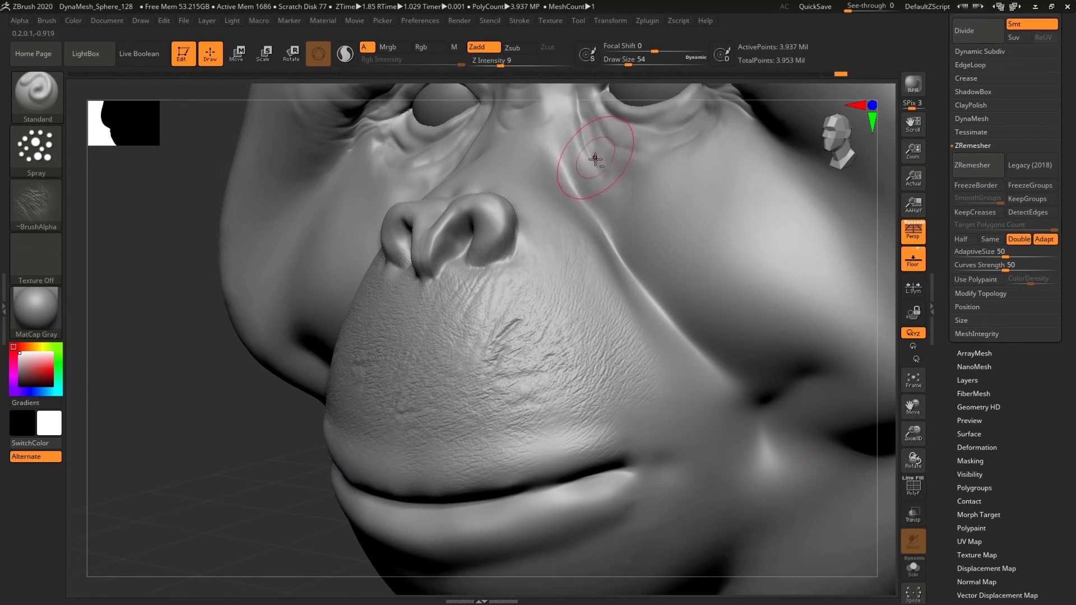
left_click_drag(781, 236, 853, 292)
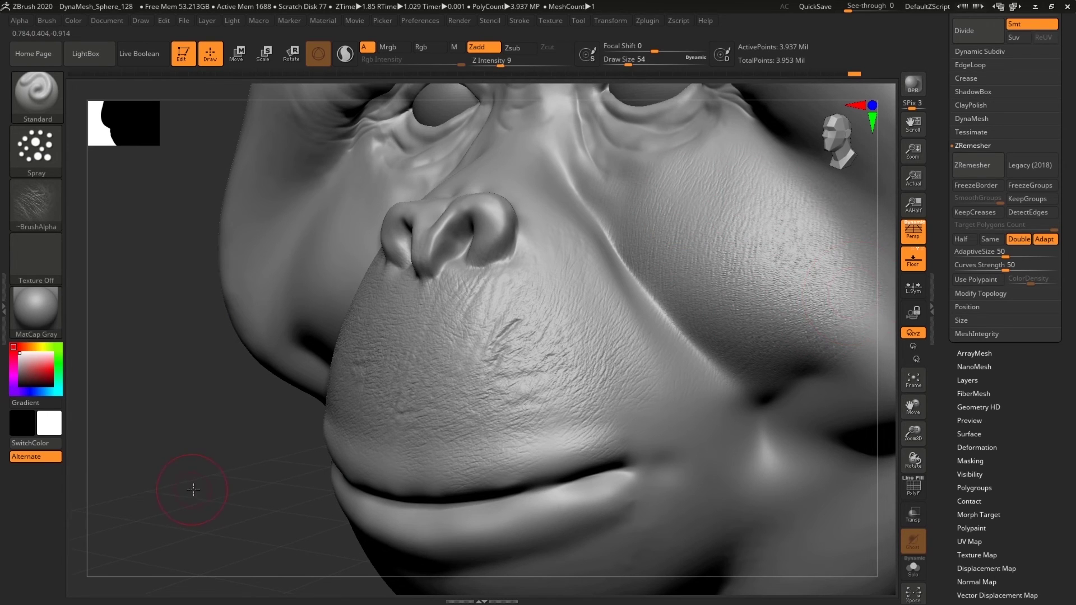
left_click_drag(194, 490, 276, 452)
left_click_drag(295, 260, 276, 257)
left_click_drag(849, 504, 814, 443, "alt")
left_click_drag(701, 359, 782, 465, "alt")
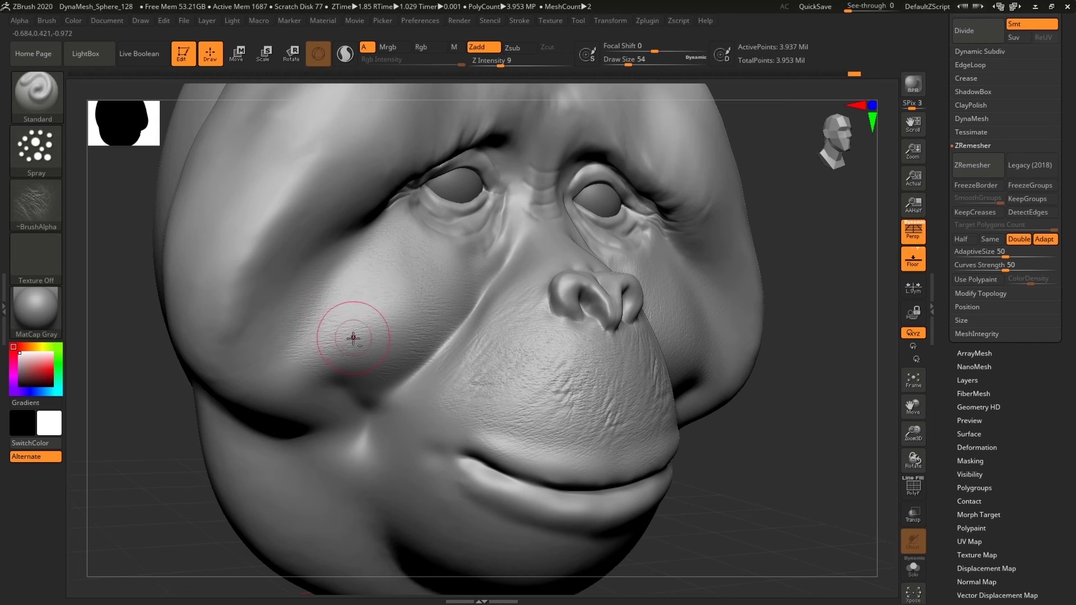
Spray the leathery skin texture over the brow and down the outer cheek pad on one side of the face.
left_click_drag(861, 503, 813, 489)
left_click_drag(851, 523, 787, 485, "alt")
key("f")
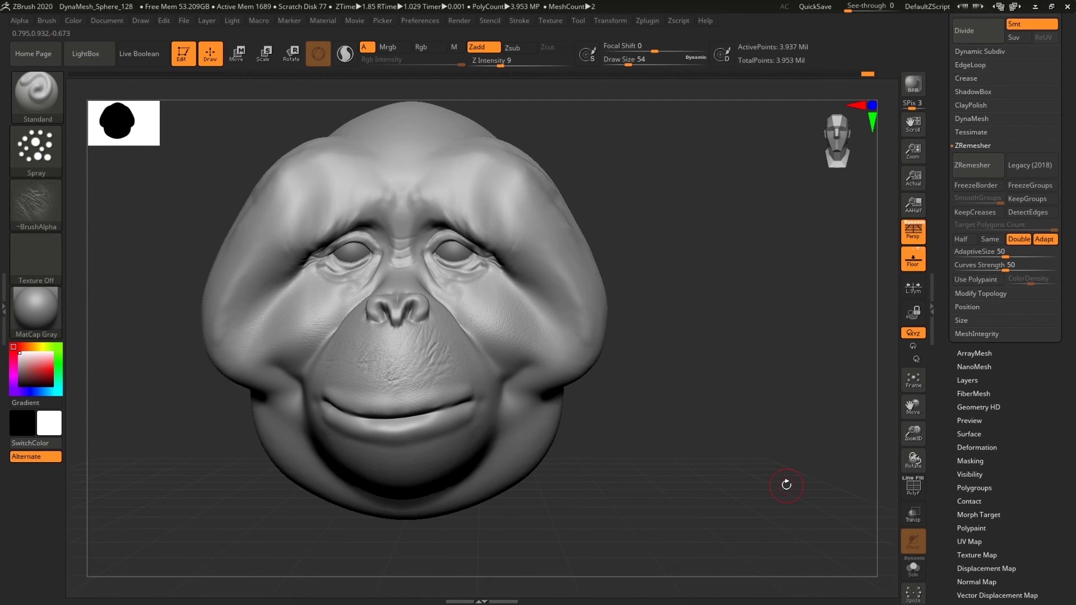
left_click_drag(684, 465, 708, 486, "alt")
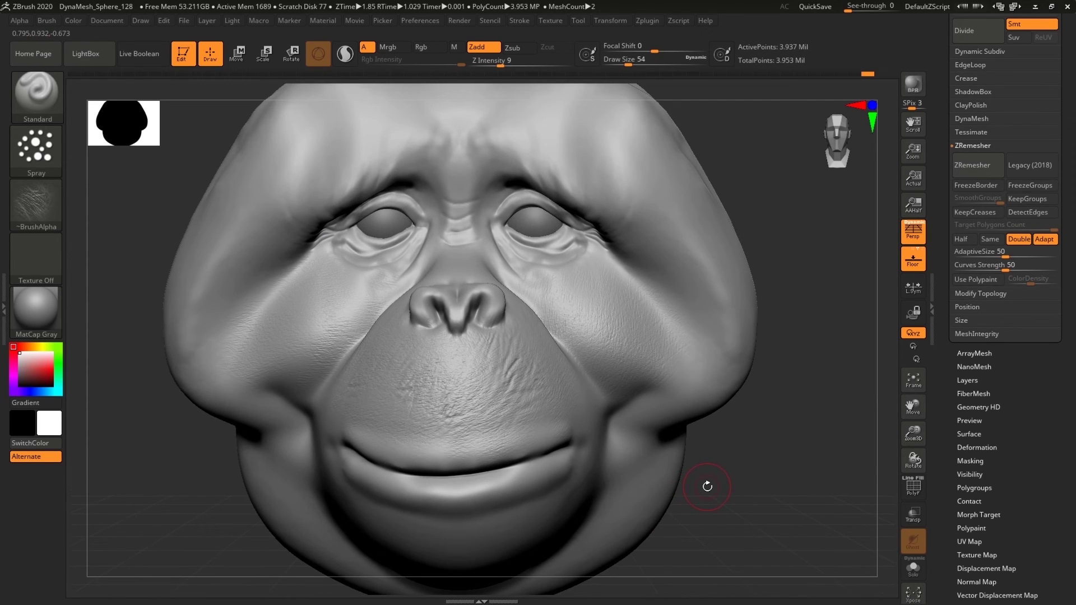
left_click_drag(786, 475, 754, 452, "alt")
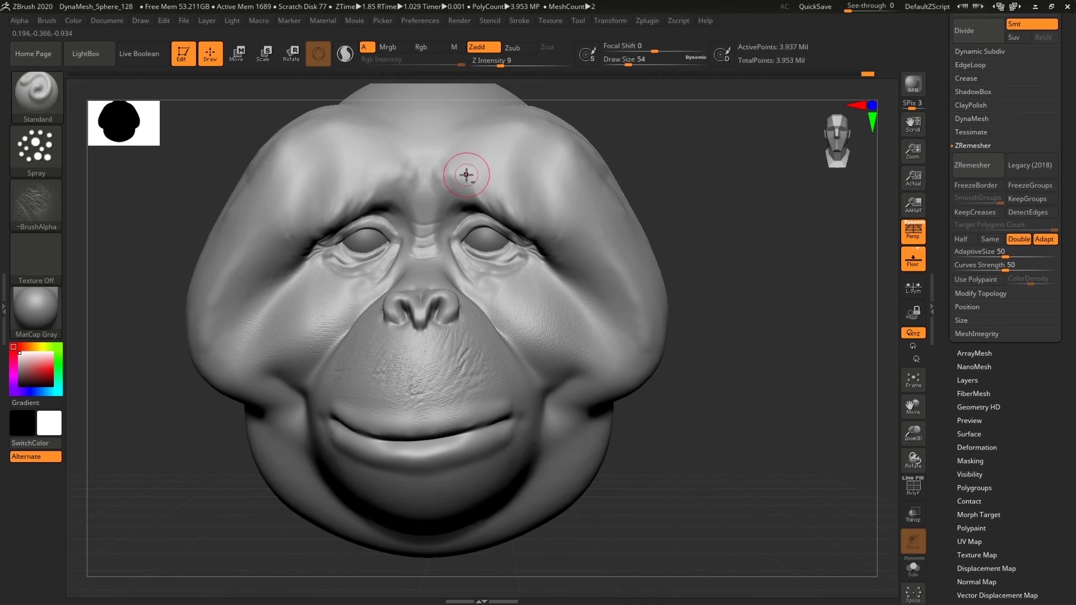
left_click_drag(469, 176, 603, 281)
left_click_drag(548, 184, 653, 308)
Spray the leathery skin texture over the chin below the mouth, and check the whole head from the front.
left_click_drag(722, 514, 620, 472)
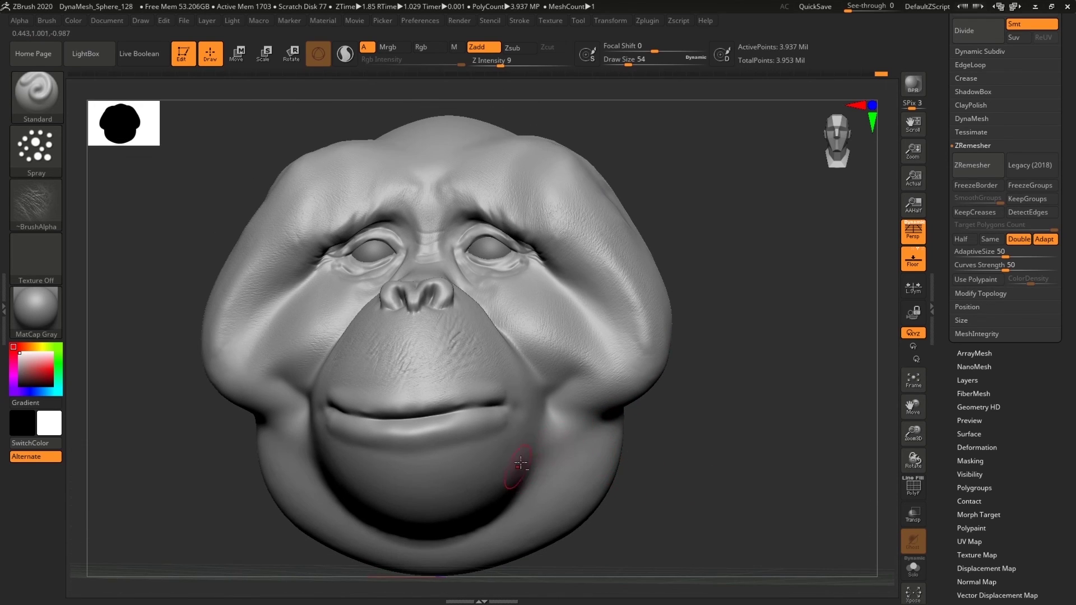
left_click_drag(692, 471, 562, 441)
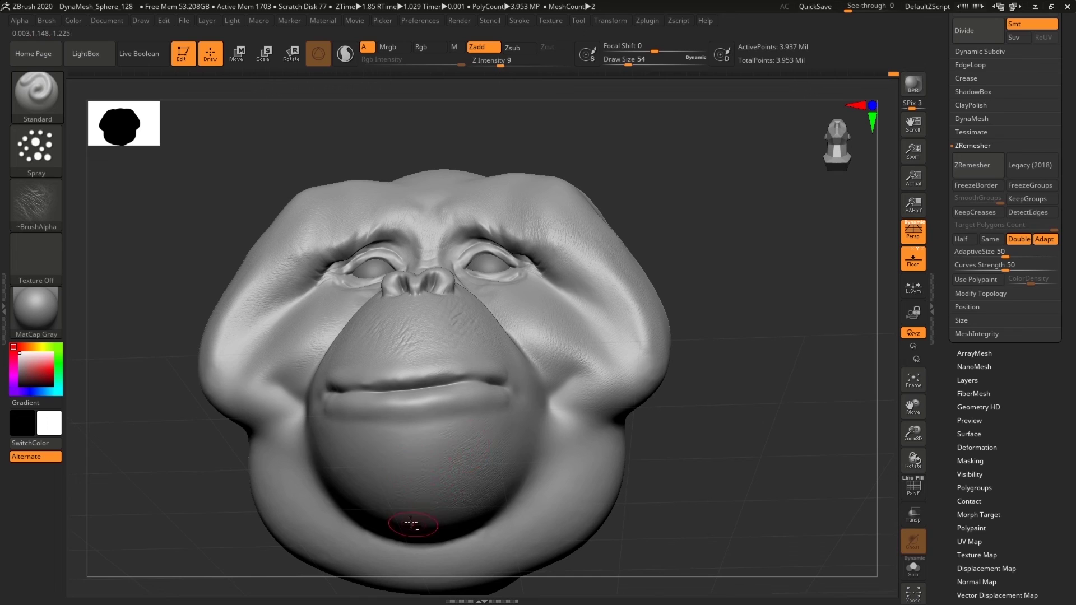
left_click_drag(723, 459, 747, 469)
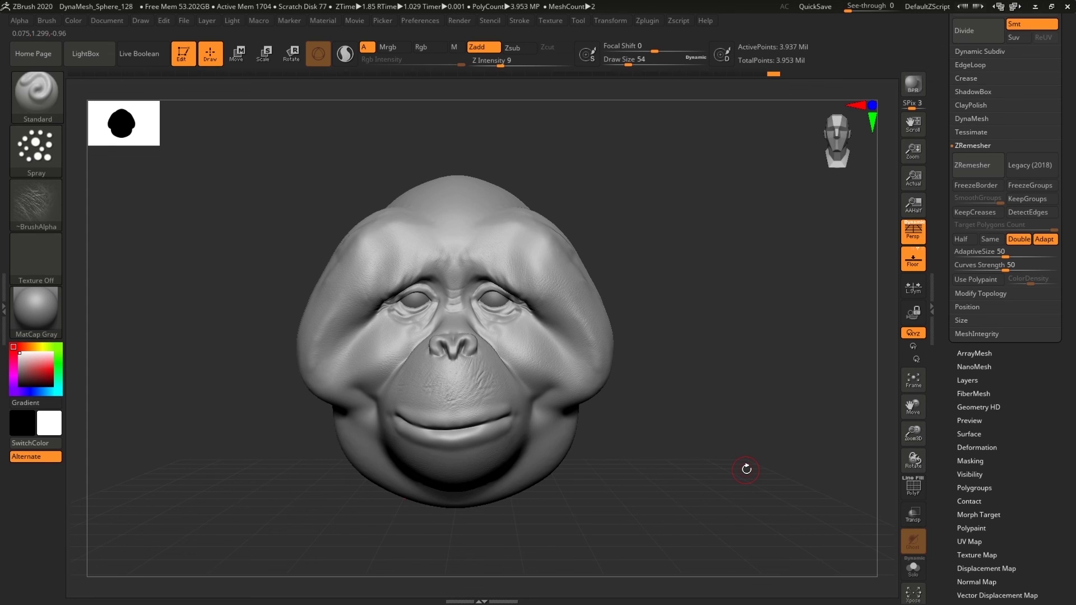
left_click_drag(747, 469, 722, 413)
left_click_drag(777, 386, 843, 396)
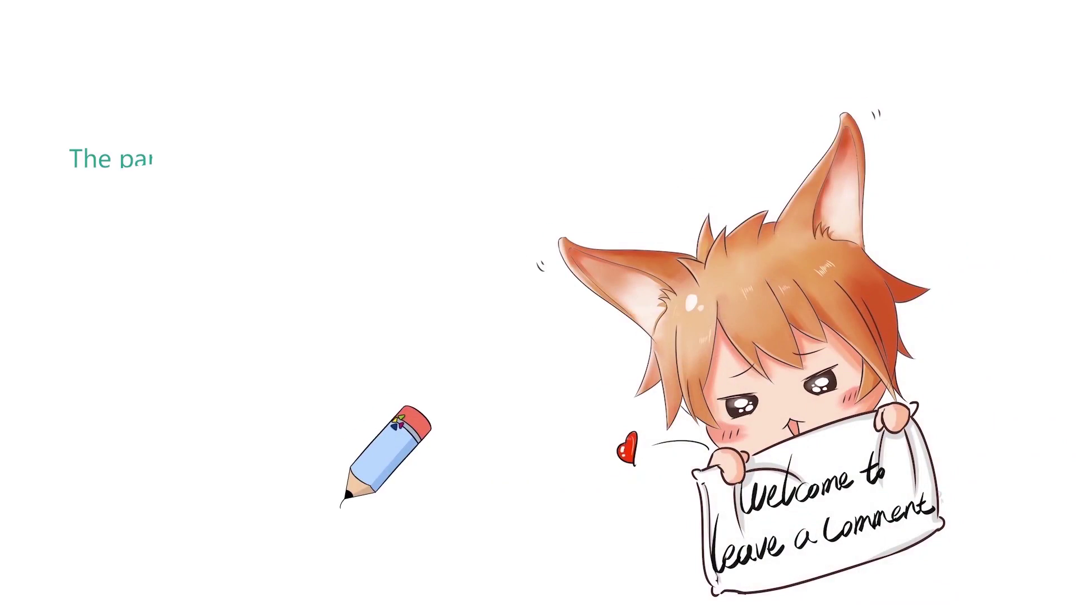